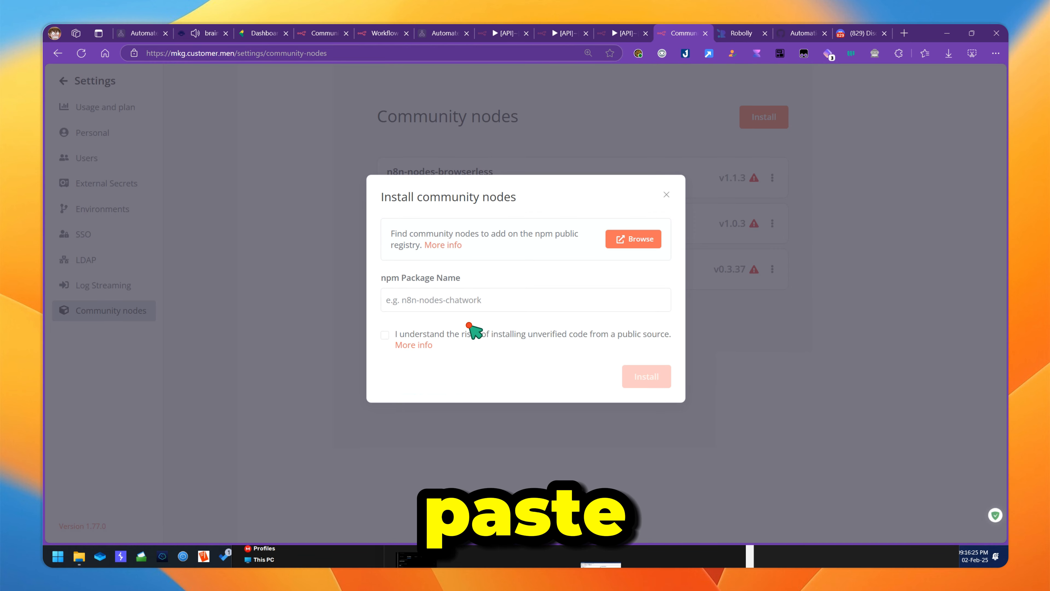
{"action": "right_click", "coordinate": [442, 299]}
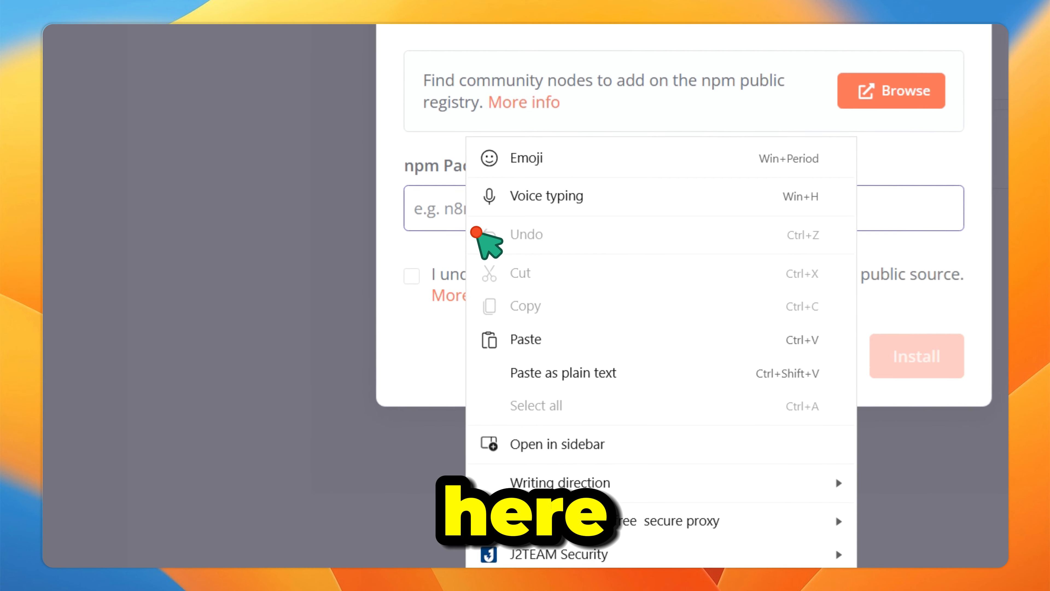
{"action": "left_click", "coordinate": [458, 369]}
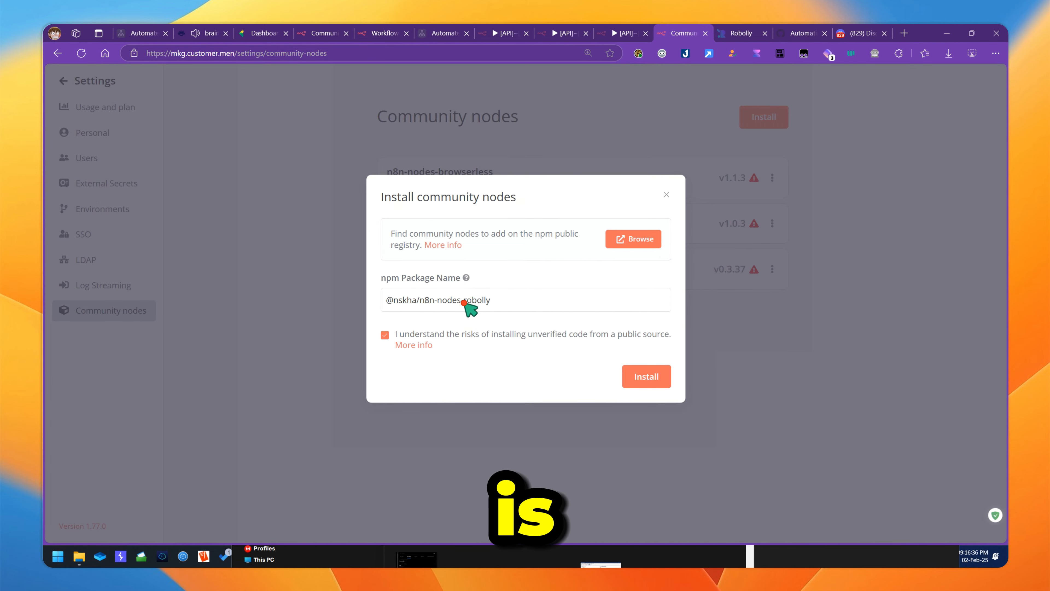
{"action": "key", "text": "alt+Tab"}
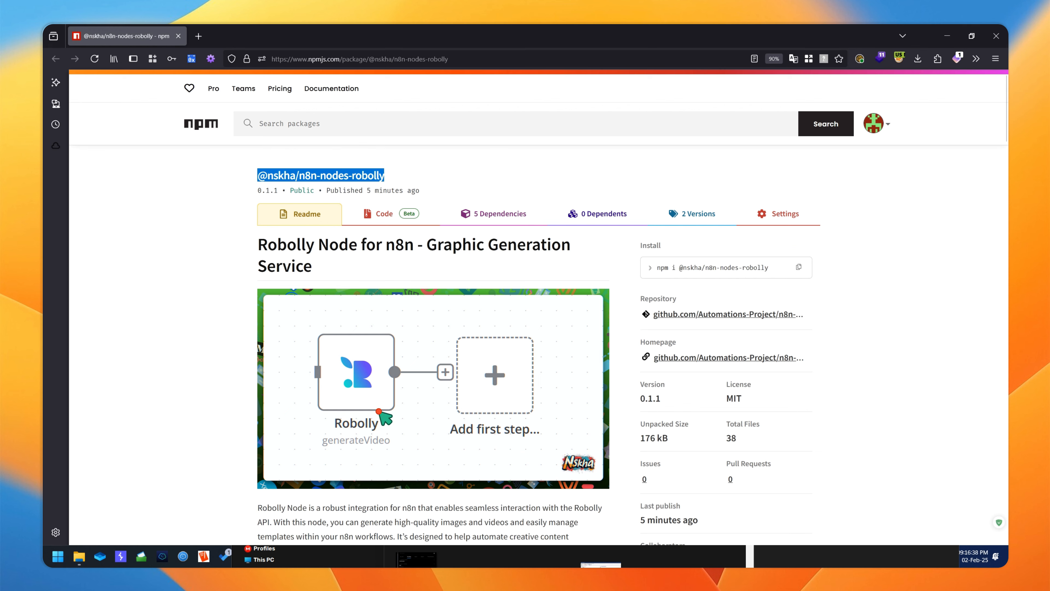
{"action": "left_click", "coordinate": [384, 214]}
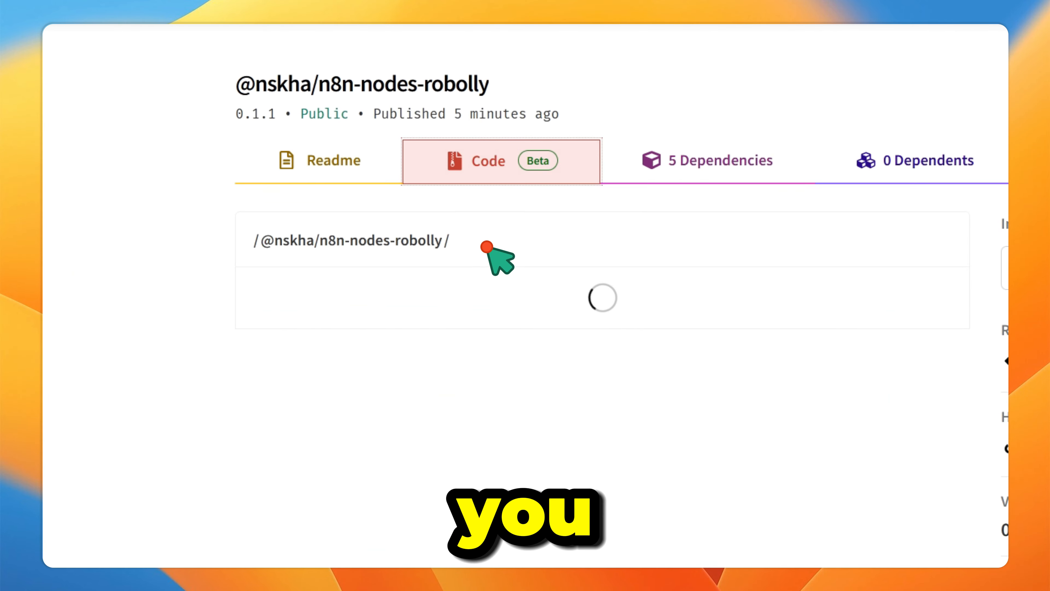
{"action": "left_click", "coordinate": [339, 290]}
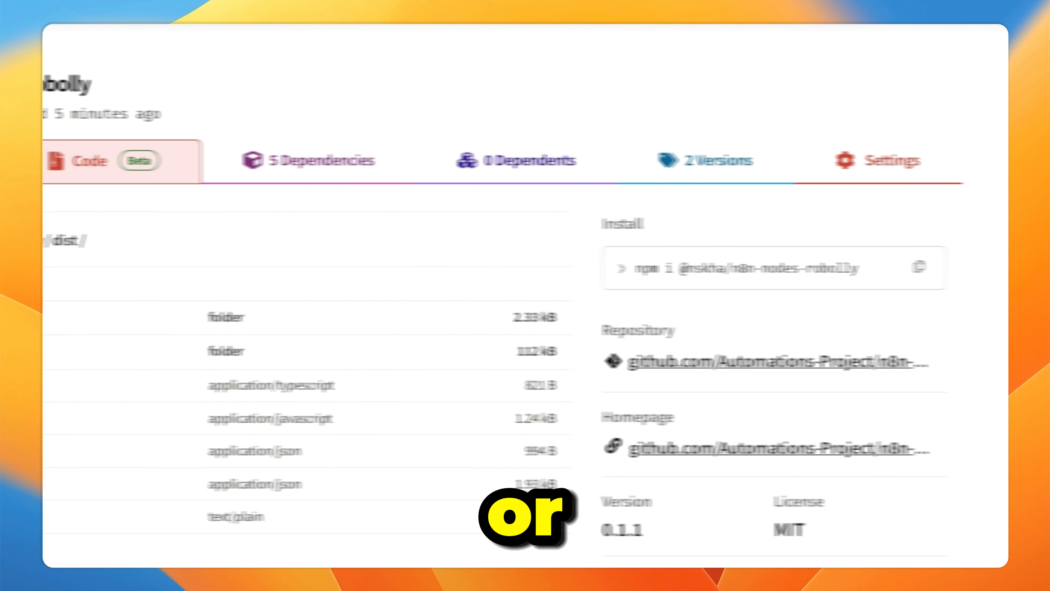
{"action": "left_click", "coordinate": [771, 363]}
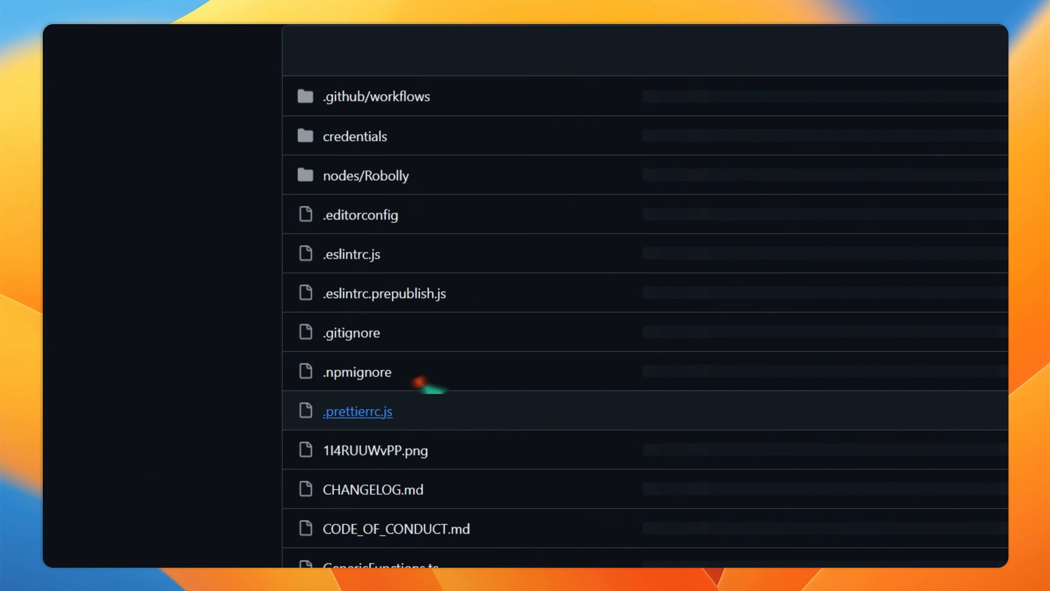
- Scroll through the n8n-nodes-robolly repository's file list and README, then return to n8n
{"action": "scroll", "coordinate": [607, 233], "scroll_direction": "down", "scroll_amount": 10}
{"action": "scroll", "coordinate": [604, 290], "scroll_direction": "up", "scroll_amount": 9}
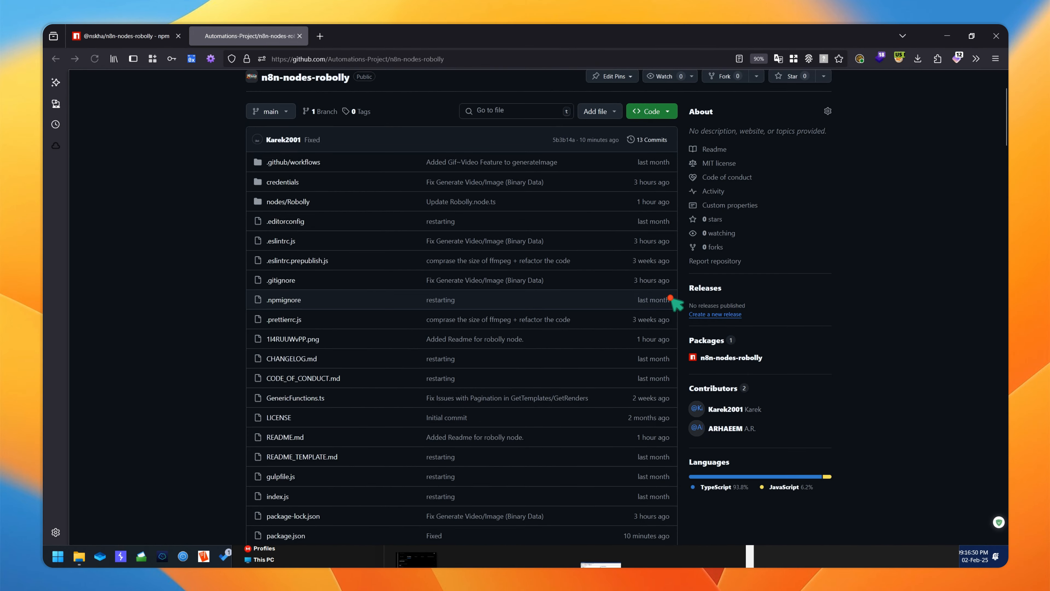
{"action": "scroll", "coordinate": [637, 293], "scroll_direction": "down", "scroll_amount": 15}
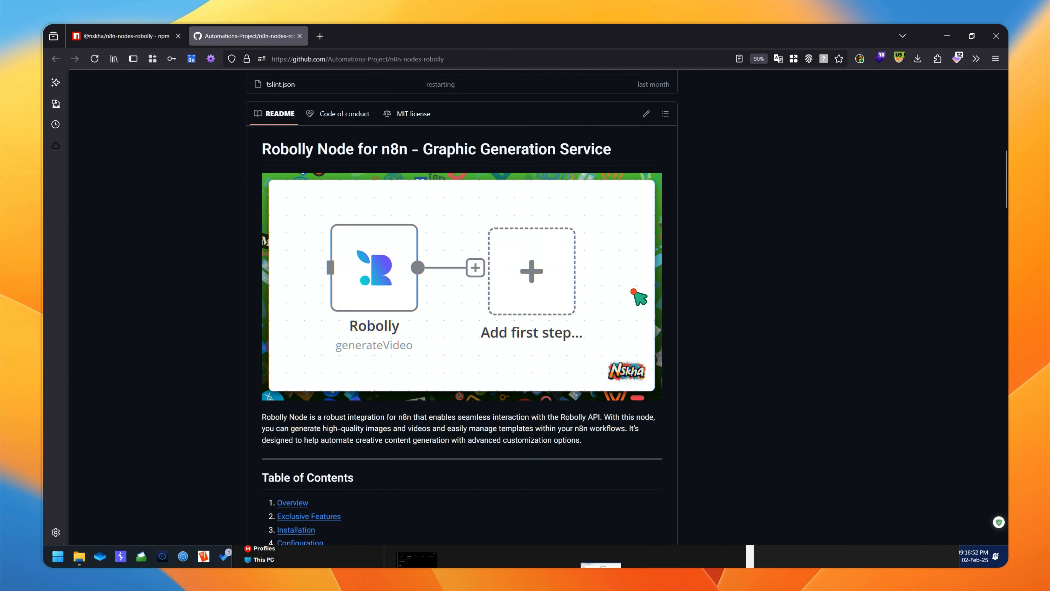
{"action": "scroll", "coordinate": [637, 290], "scroll_direction": "down", "scroll_amount": 3}
{"action": "scroll", "coordinate": [265, 303], "scroll_direction": "up", "scroll_amount": 7}
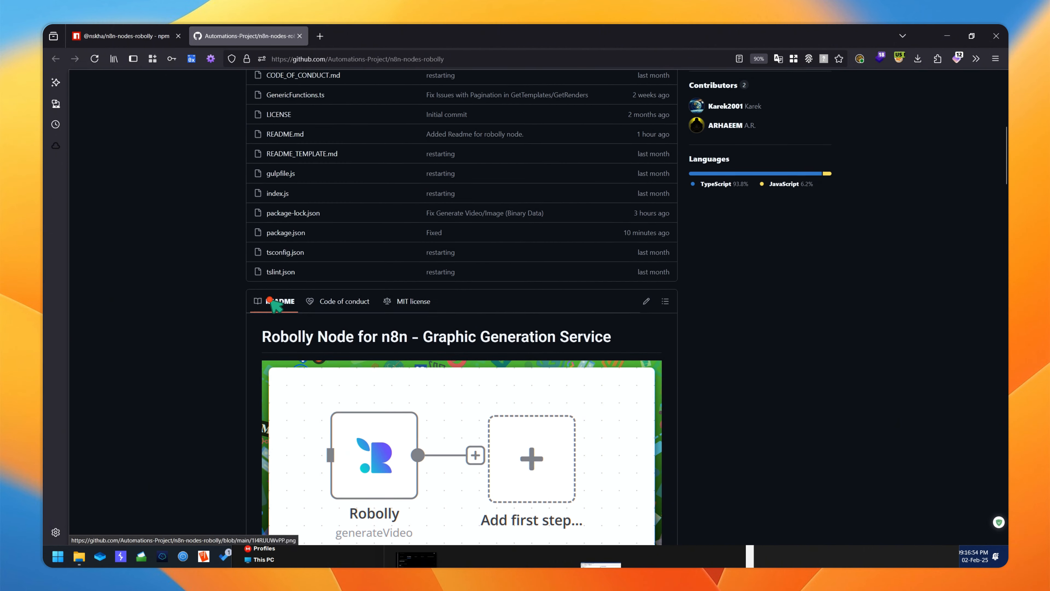
{"action": "key", "text": "alt+Tab"}
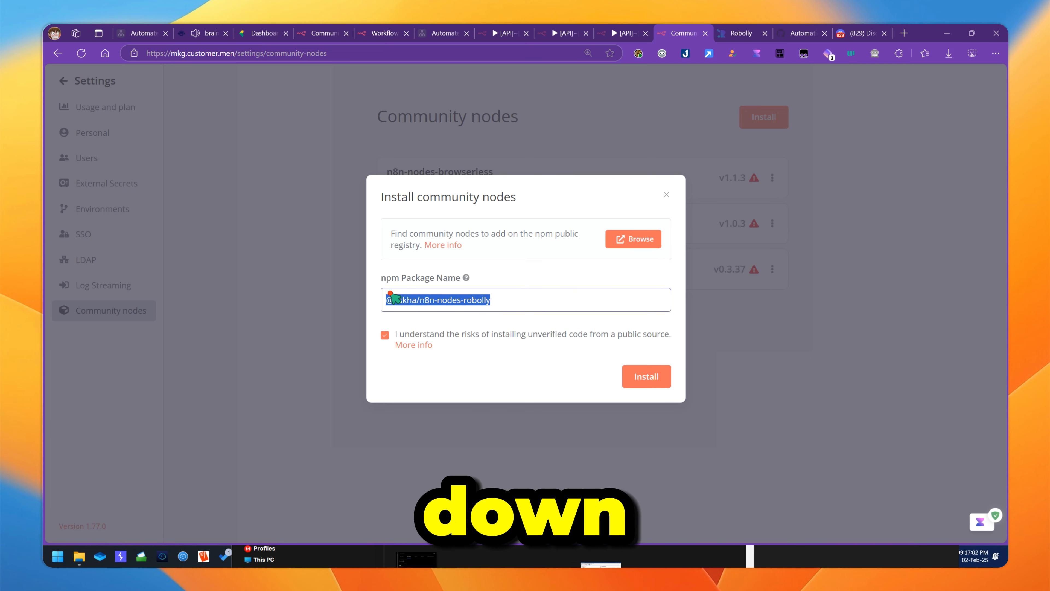
{"action": "left_click", "coordinate": [492, 299]}
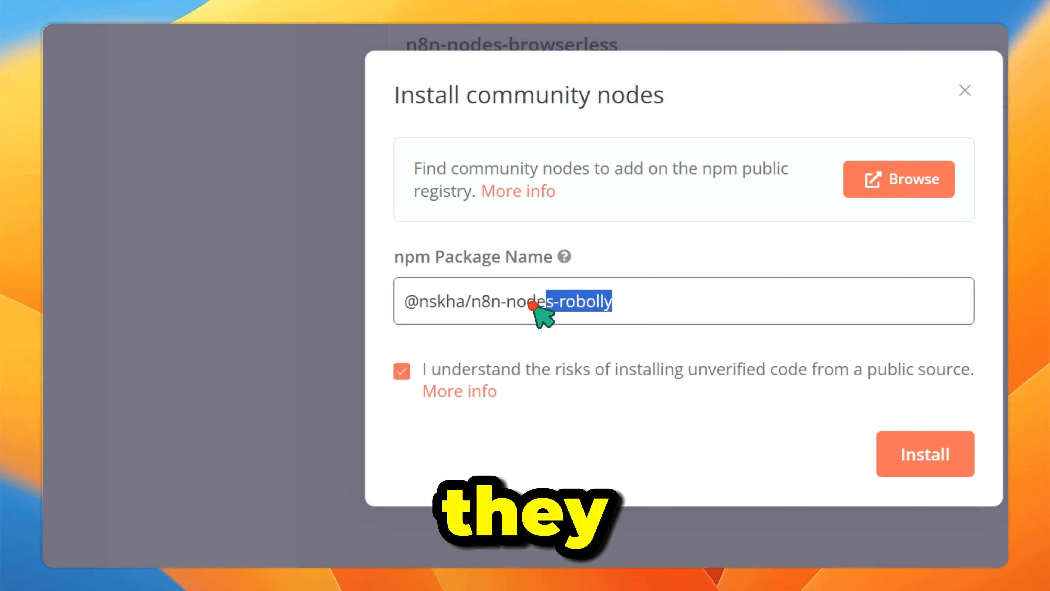
{"action": "left_click_drag", "start_coordinate": [533, 305], "coordinate": [413, 308]}
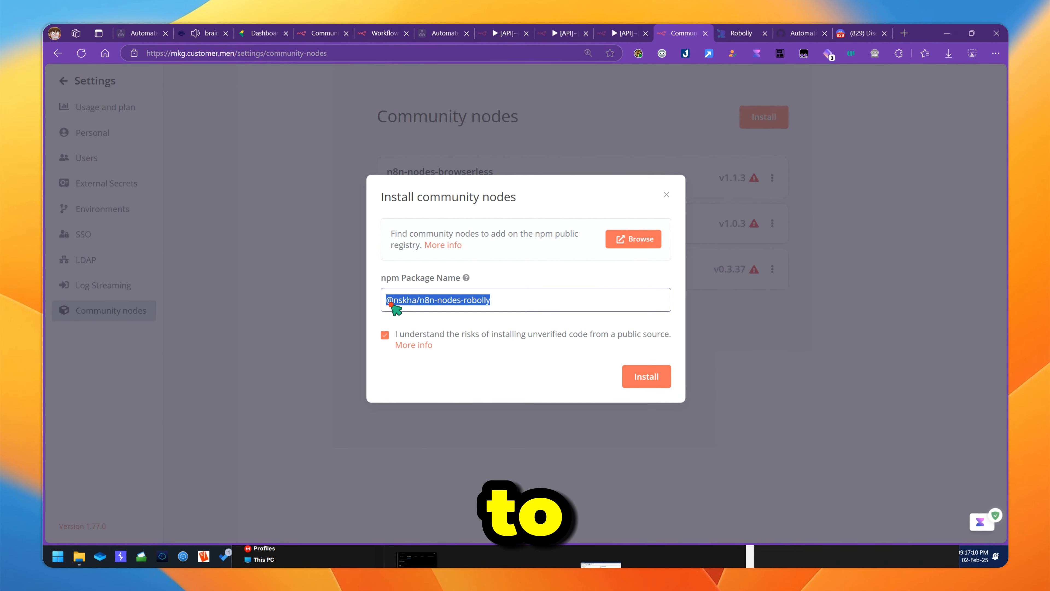
{"action": "left_click", "coordinate": [494, 301]}
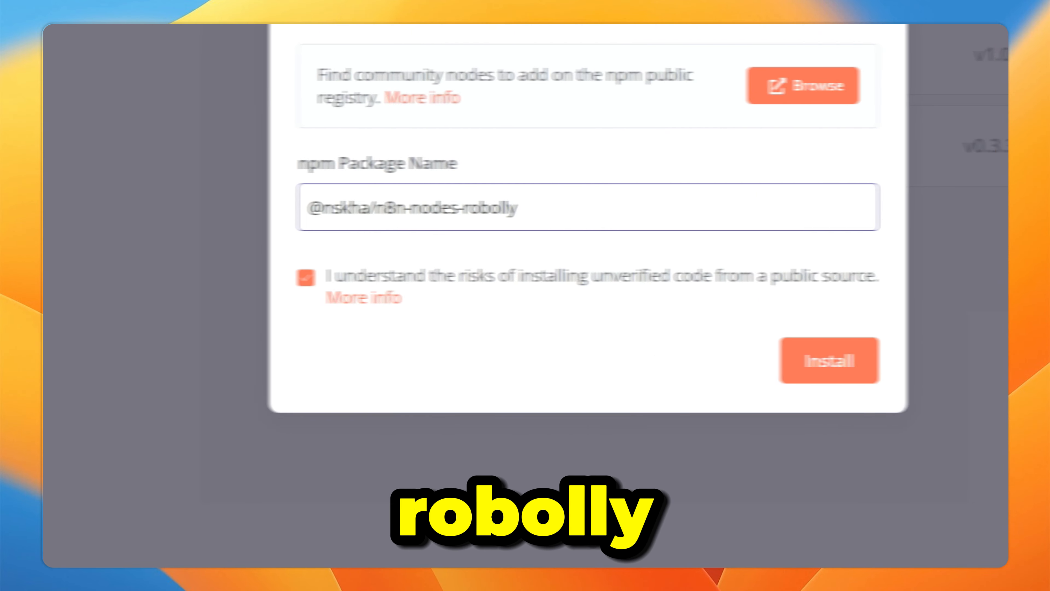
{"action": "left_click", "coordinate": [760, 369]}
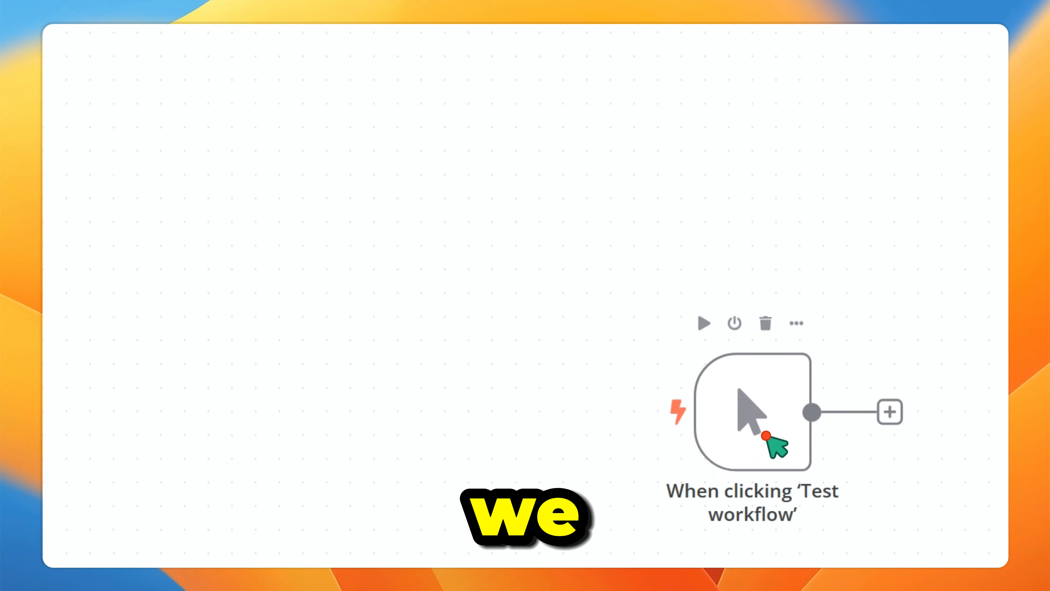
- Add a node after the manual trigger and bring up the Robolly node's actions
{"action": "left_click", "coordinate": [415, 292]}
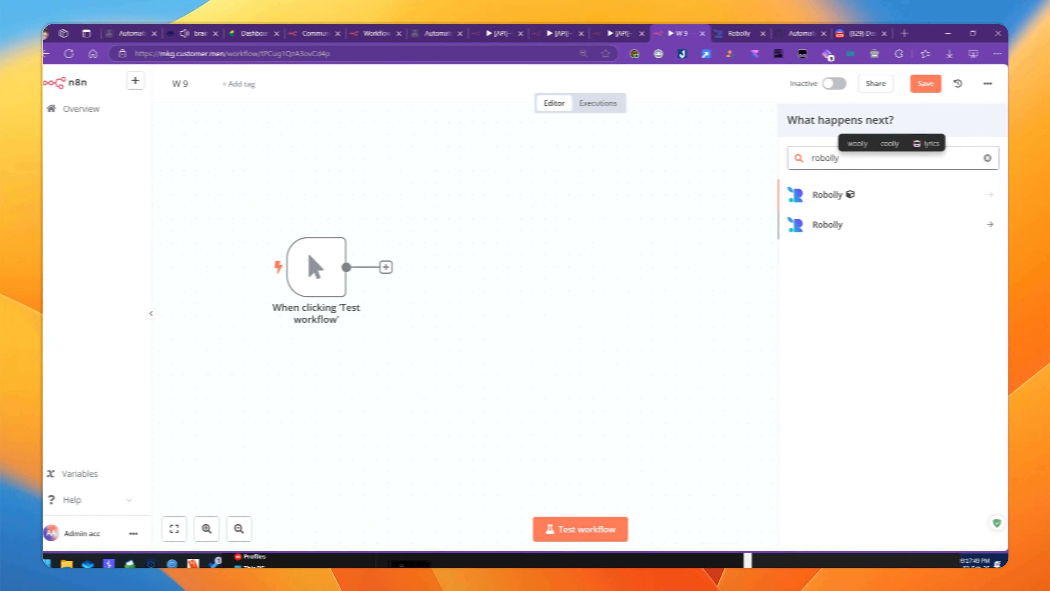
{"action": "key", "text": "Return"}
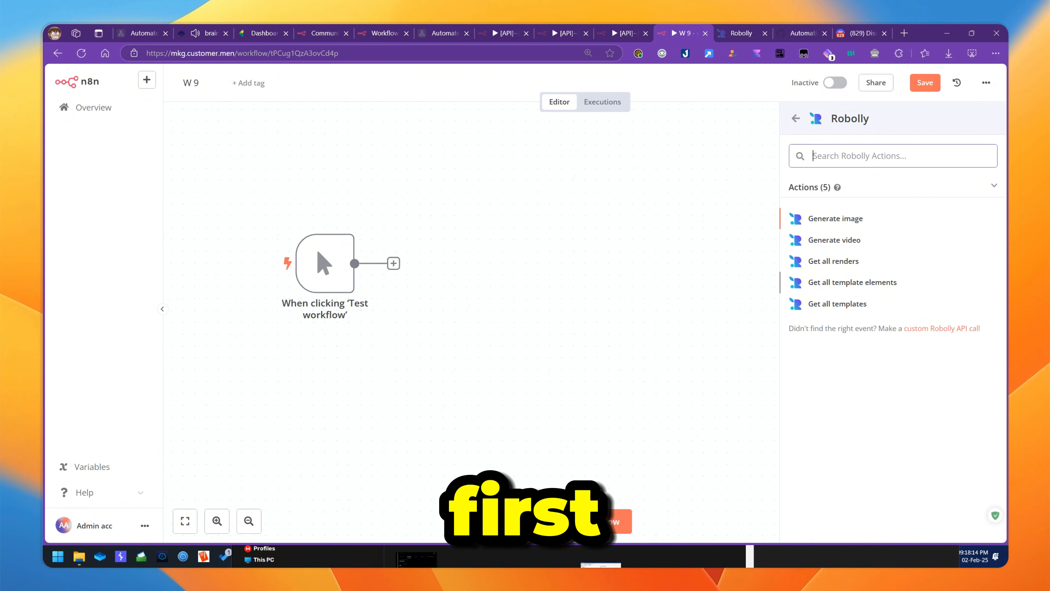
- Add Robolly's Generate image action and move the node level with the manual trigger
{"action": "left_click", "coordinate": [843, 220]}
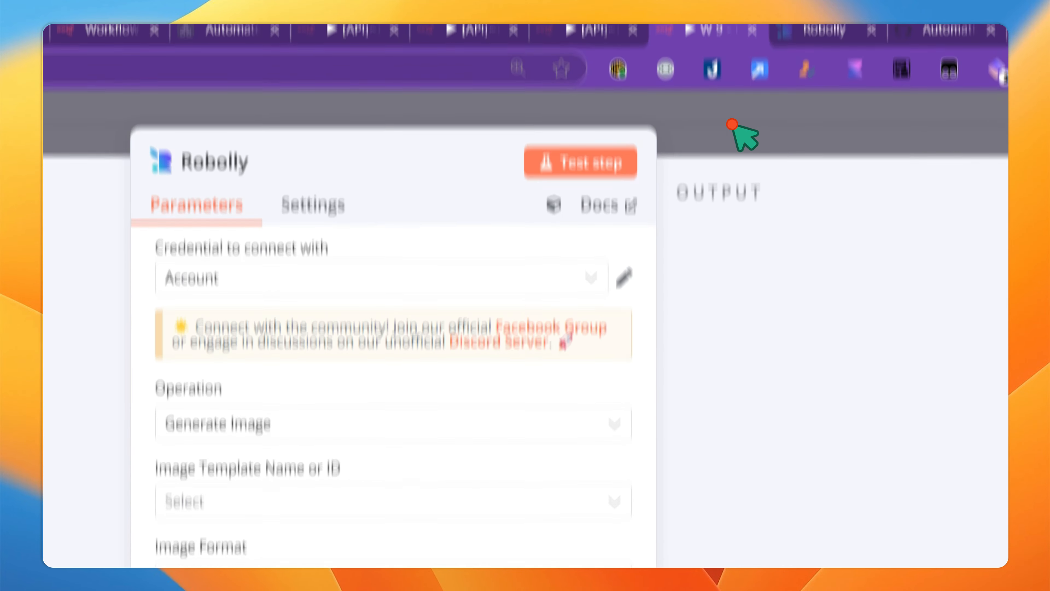
{"action": "left_click", "coordinate": [744, 36]}
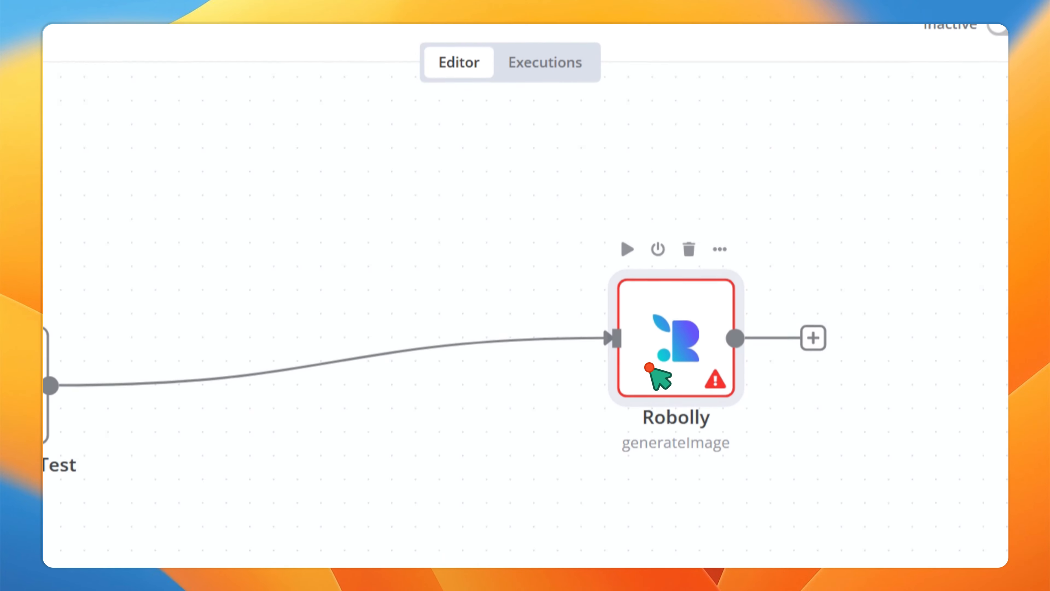
{"action": "left_click_drag", "start_coordinate": [650, 368], "coordinate": [461, 276]}
{"action": "key", "text": "alt+Tab"}
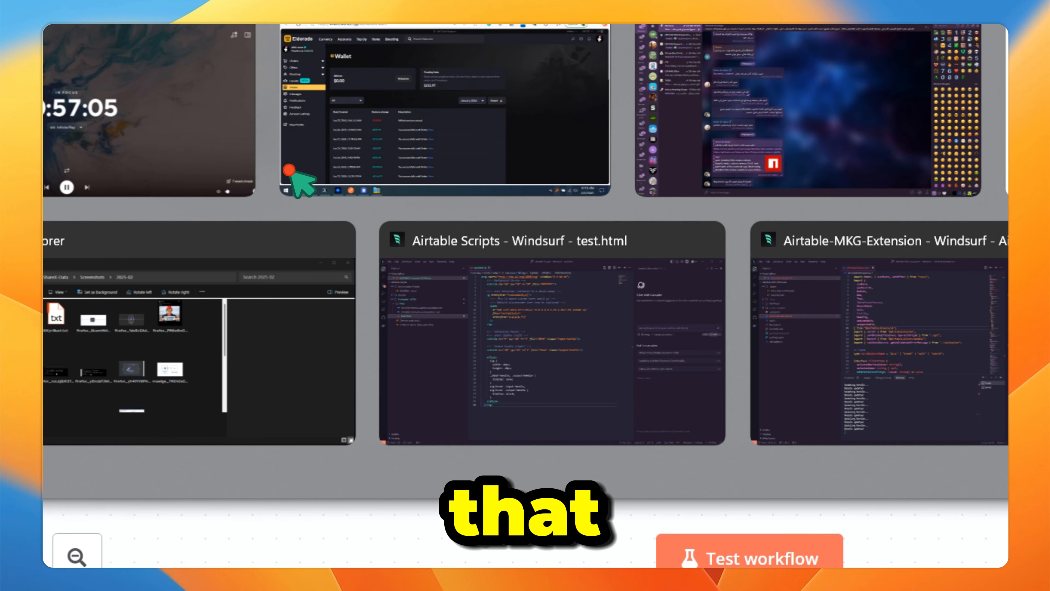
{"action": "key", "text": "alt+Tab"}
{"action": "key", "text": "alt+Tab"}
{"action": "key", "text": "alt+Tab"}
{"action": "key", "text": "alt+Tab"}
{"action": "key", "text": "alt+Tab"}
{"action": "key", "text": "alt+Tab"}
{"action": "key", "text": "alt+Tab"}
{"action": "key", "text": "alt+Tab"}
{"action": "key", "text": "alt+Tab"}
{"action": "key", "text": "alt+Tab"}
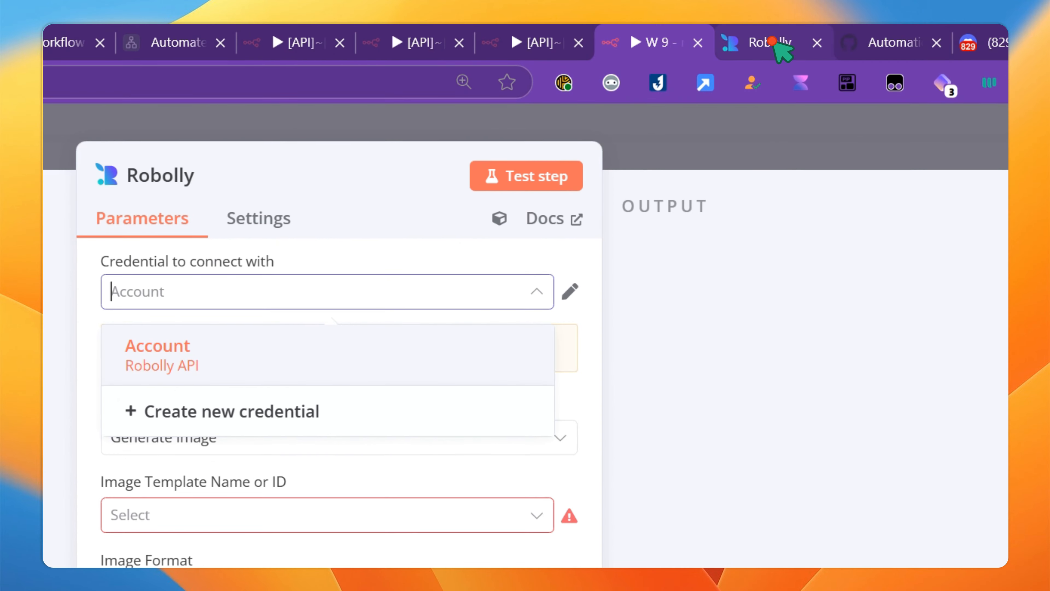
- Connect the Robolly API credential, shift the settings panel left, and list the image templates
{"action": "left_click", "coordinate": [774, 43]}
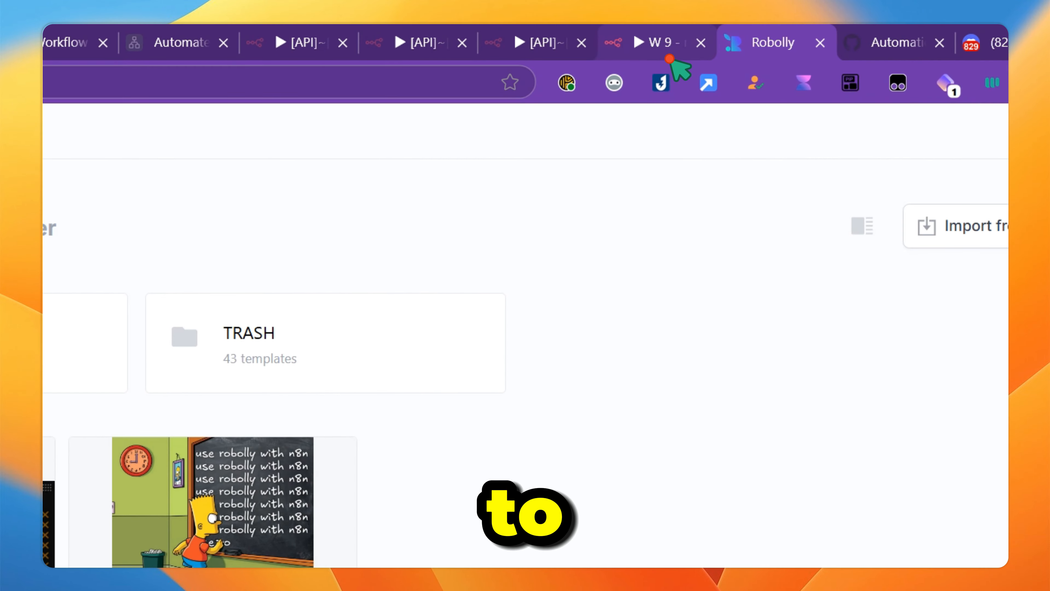
{"action": "left_click", "coordinate": [670, 59]}
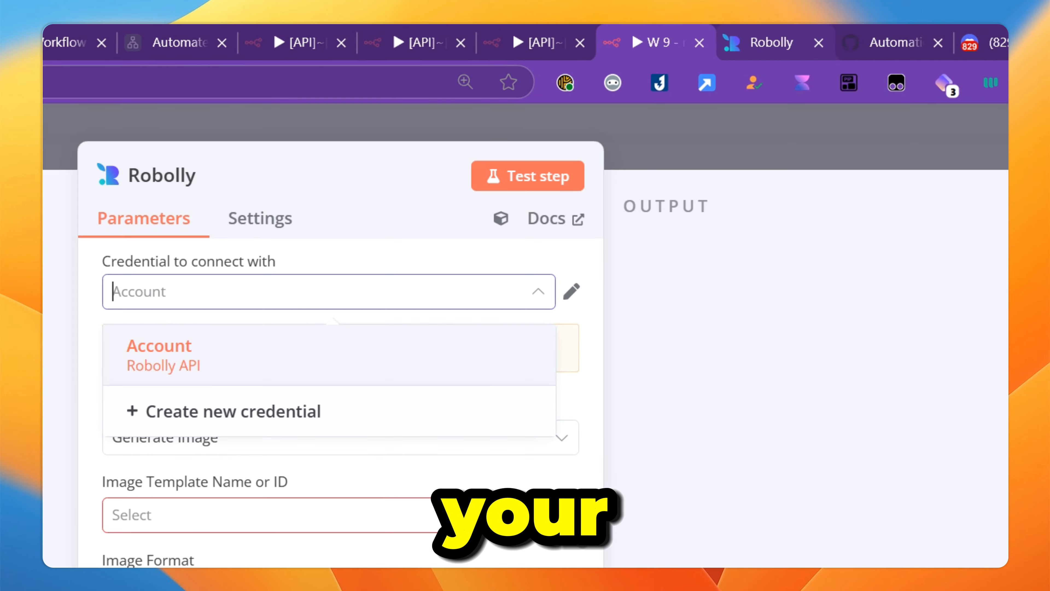
{"action": "left_click", "coordinate": [286, 410]}
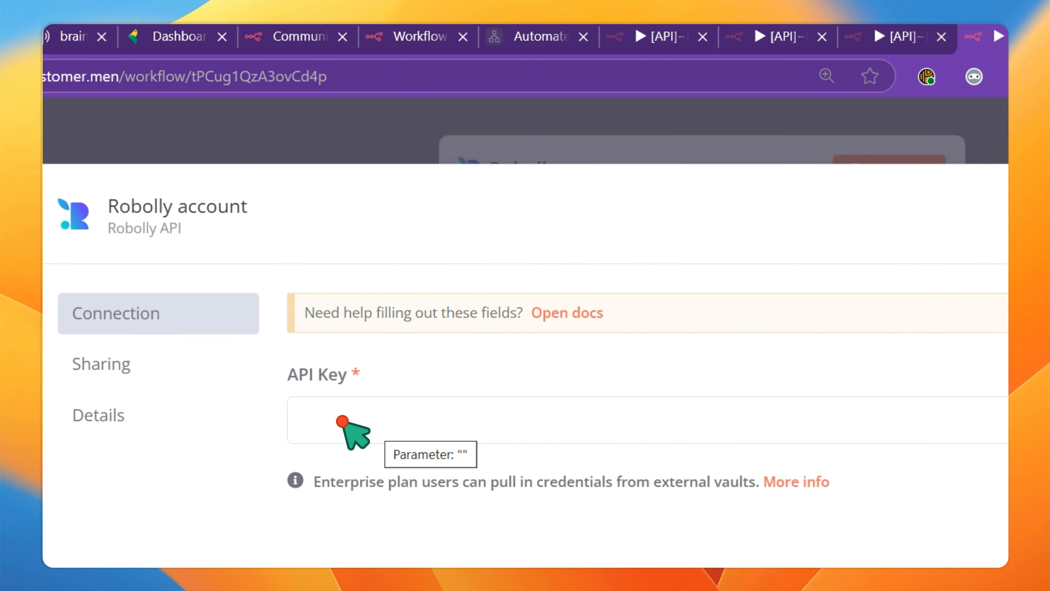
{"action": "left_click_drag", "start_coordinate": [291, 375], "coordinate": [368, 371]}
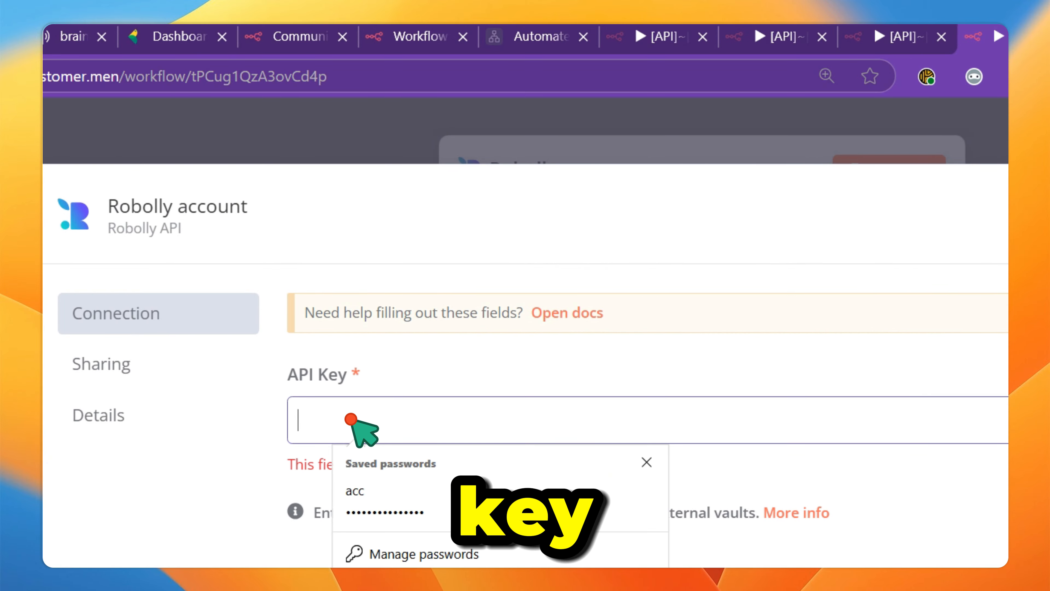
{"action": "left_click", "coordinate": [657, 47]}
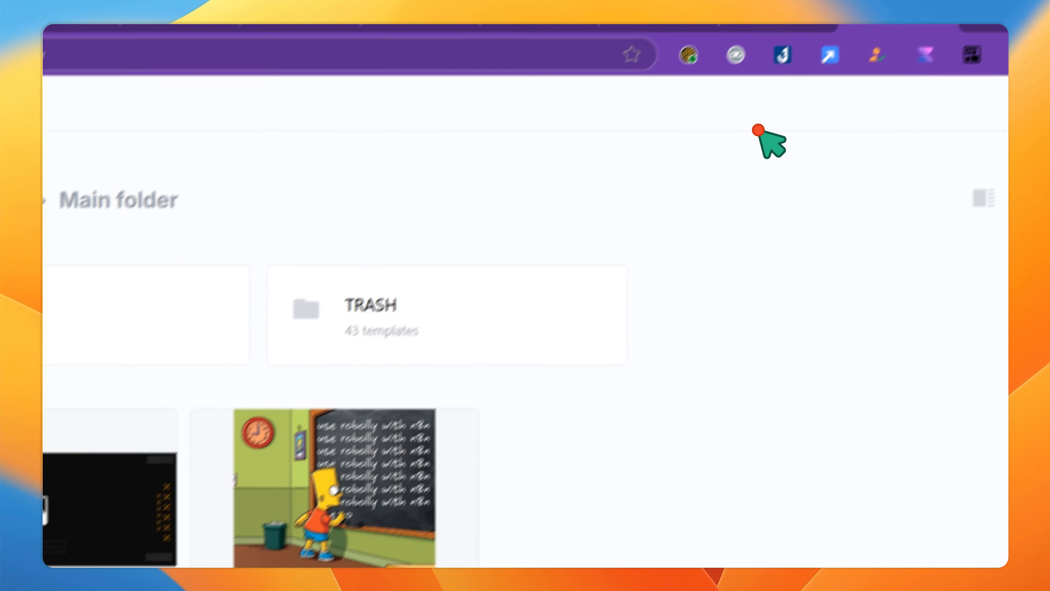
{"action": "left_click", "coordinate": [745, 42]}
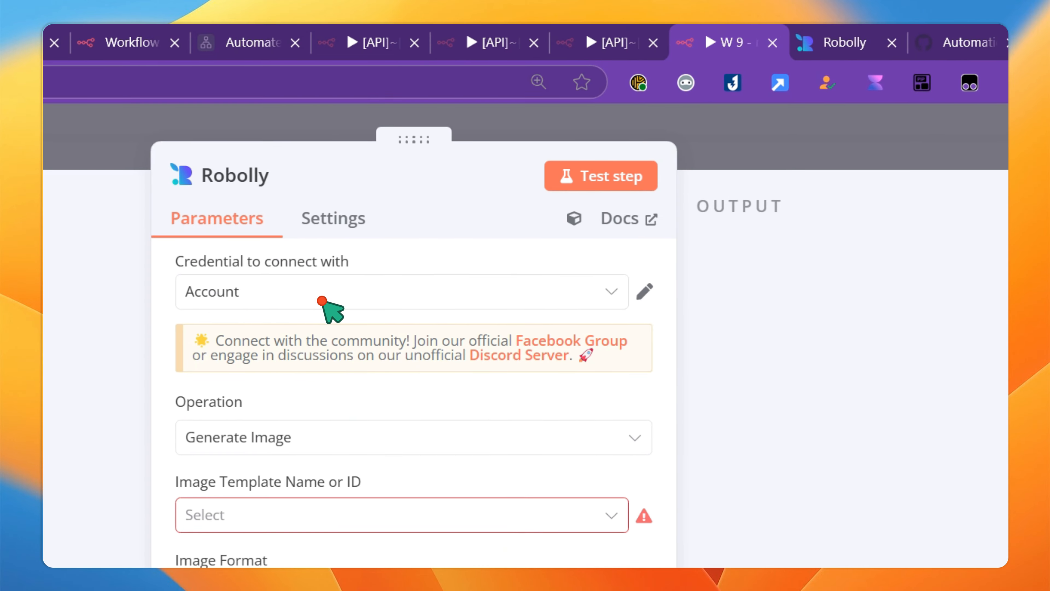
{"action": "left_click", "coordinate": [322, 301]}
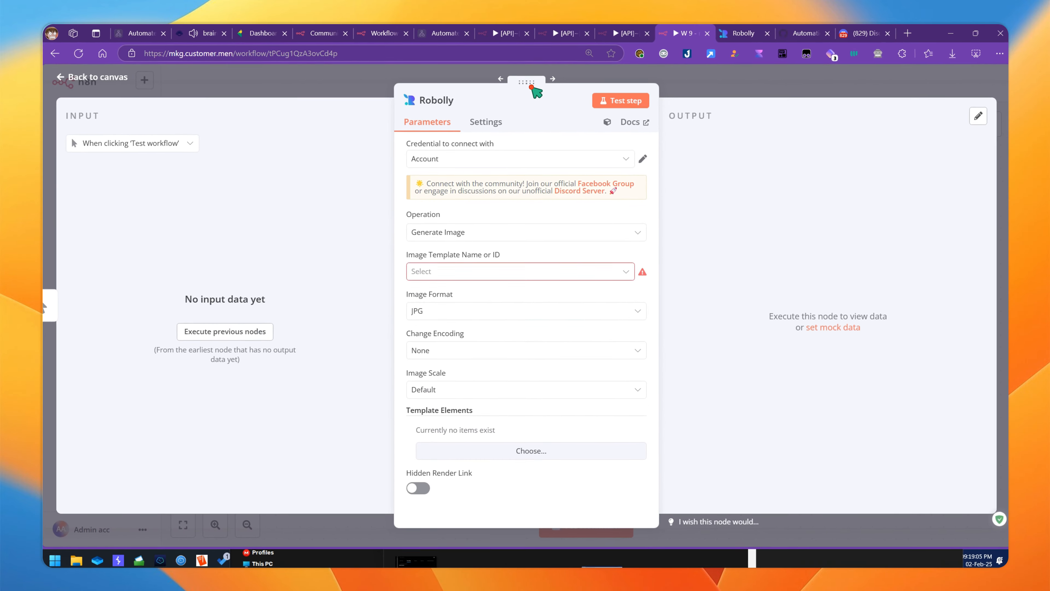
{"action": "left_click_drag", "start_coordinate": [534, 89], "coordinate": [342, 103]}
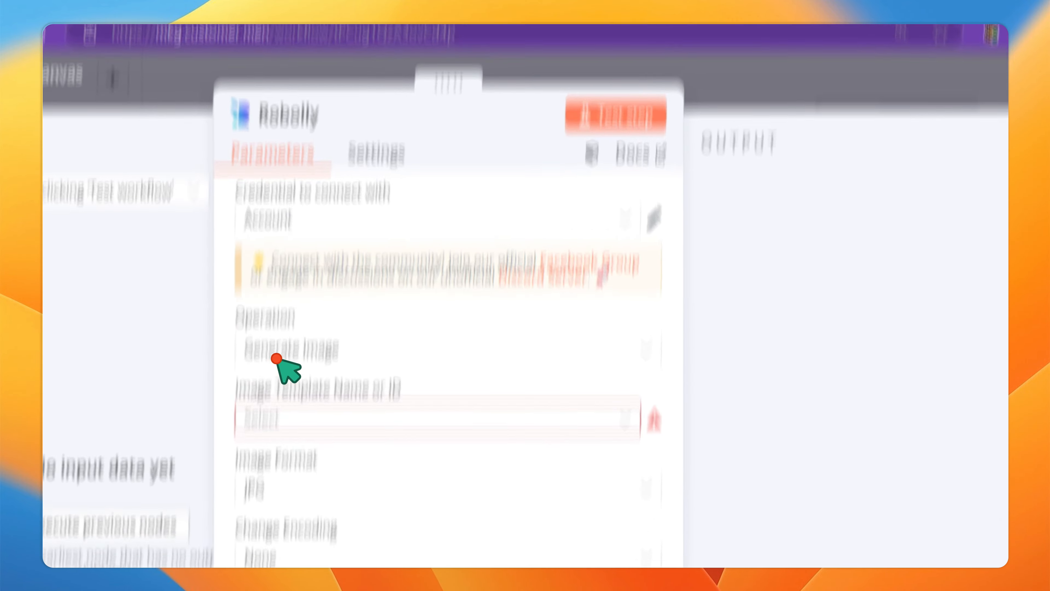
{"action": "left_click", "coordinate": [265, 273]}
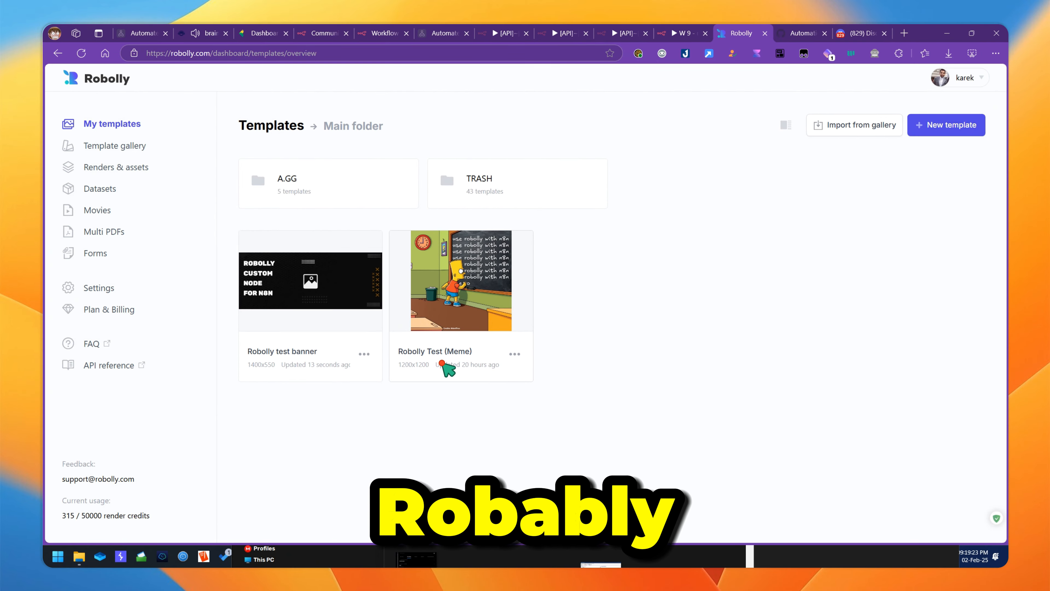
- Filter the template list with 'test' and select Robolly Test (Meme) as the image template
{"action": "left_click", "coordinate": [681, 38]}
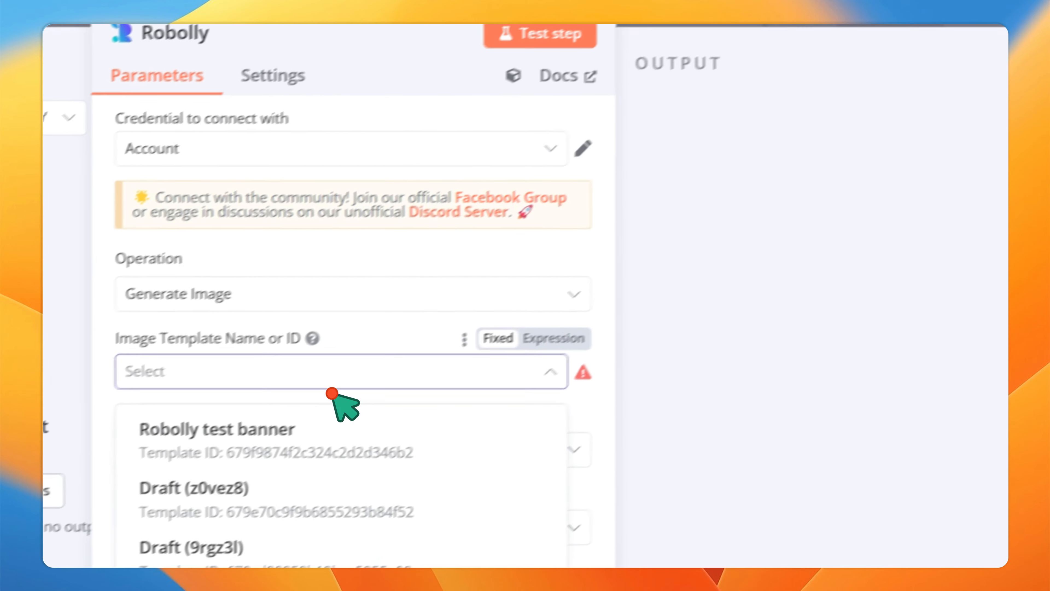
{"action": "left_click", "coordinate": [333, 418]}
{"action": "left_click", "coordinate": [313, 358]}
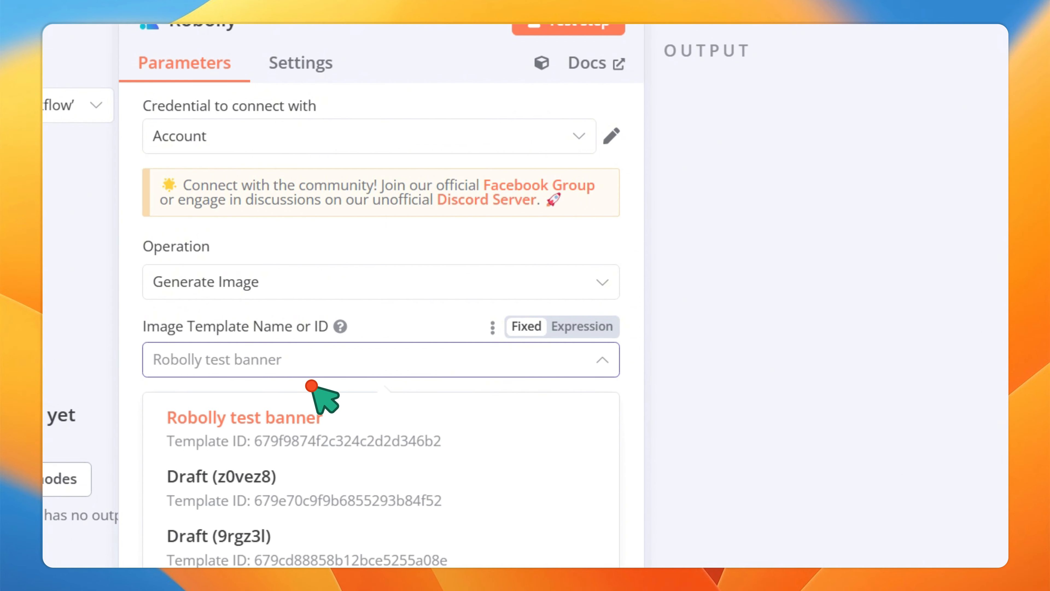
{"action": "type", "text": "test"}
{"action": "left_click", "coordinate": [329, 480]}
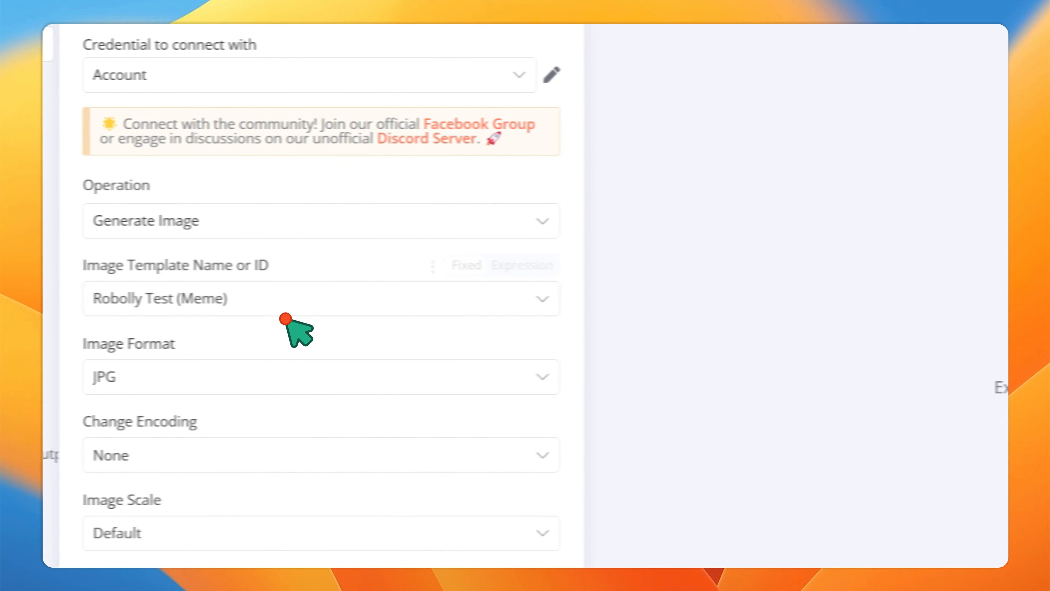
{"action": "left_click", "coordinate": [360, 363]}
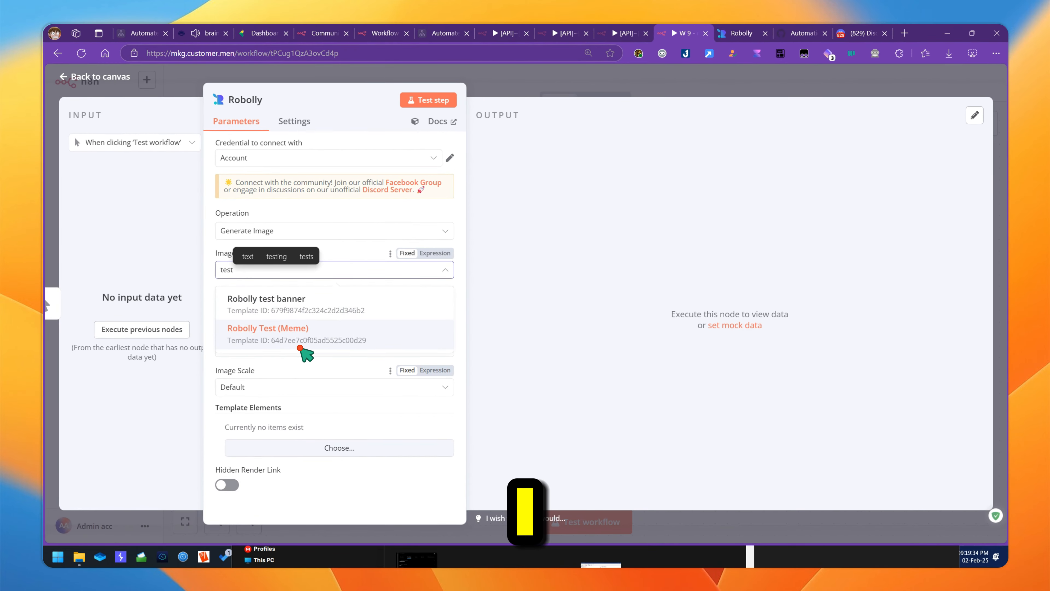
{"action": "left_click", "coordinate": [338, 331]}
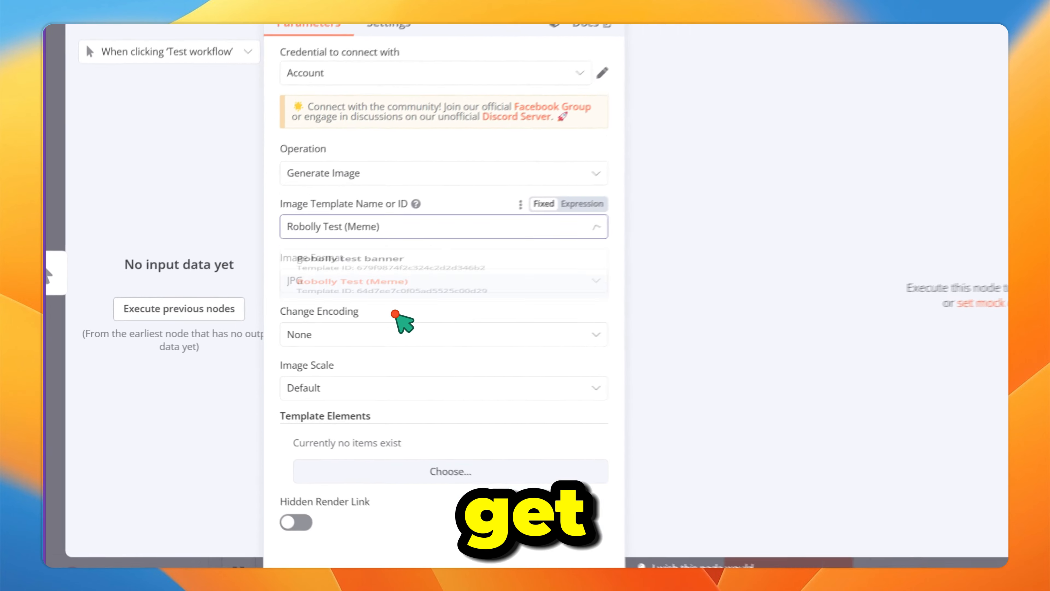
{"action": "left_click", "coordinate": [403, 281]}
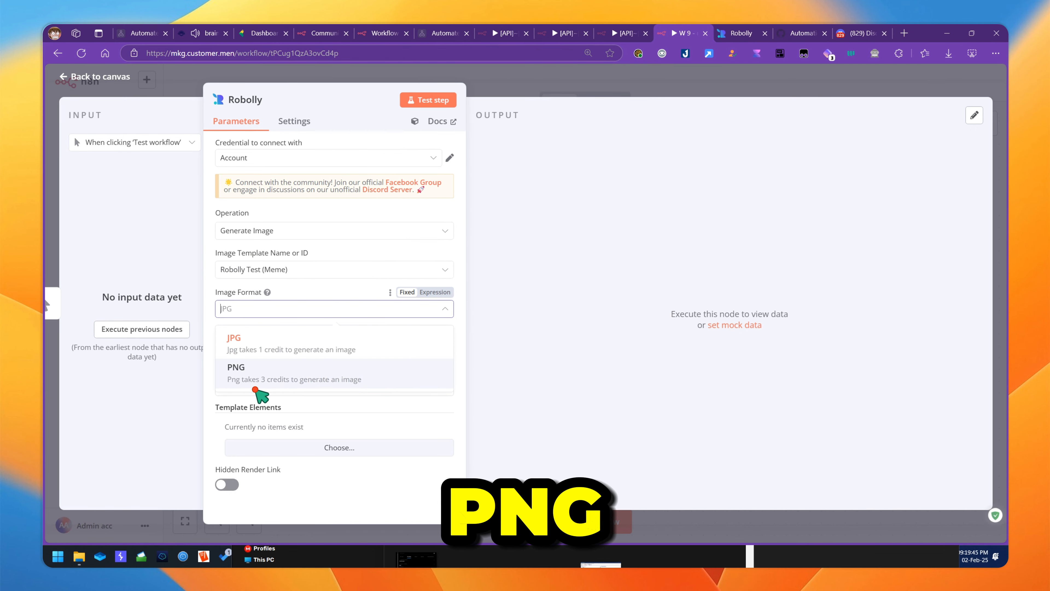
{"action": "left_click", "coordinate": [532, 351]}
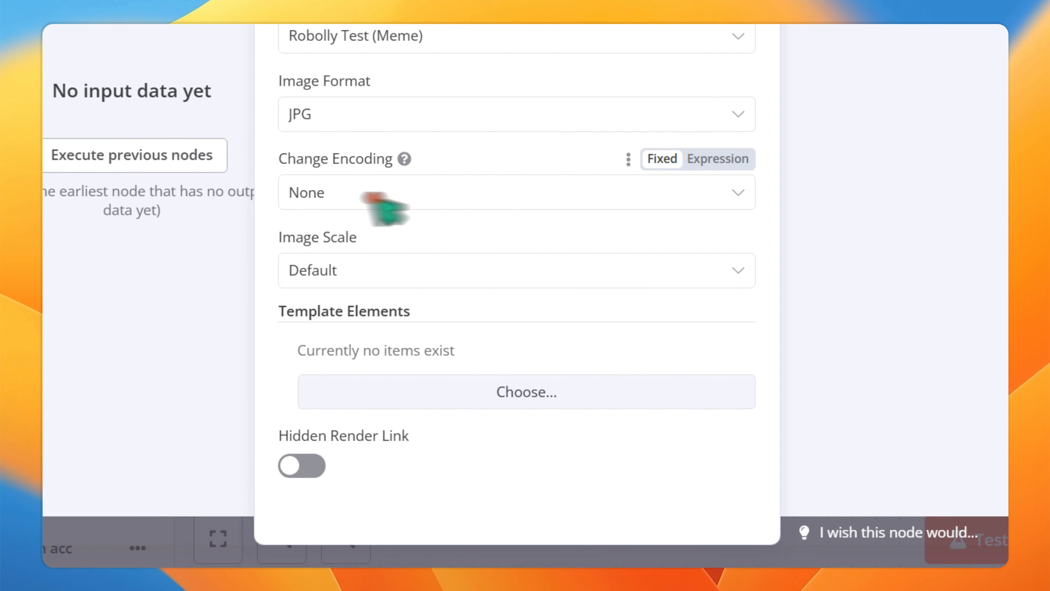
{"action": "left_click", "coordinate": [354, 200]}
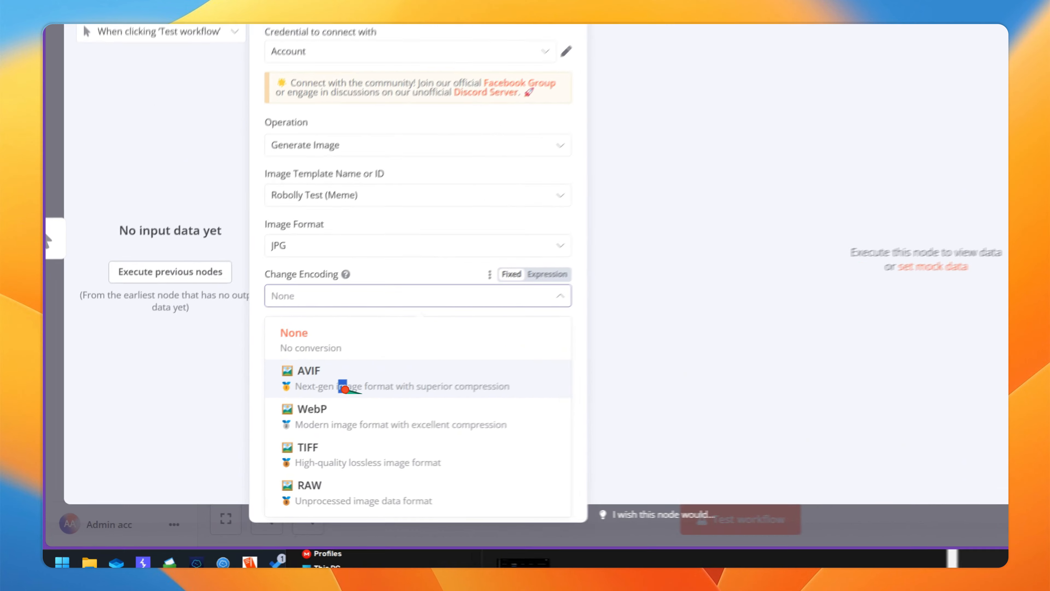
{"action": "left_click", "coordinate": [273, 418]}
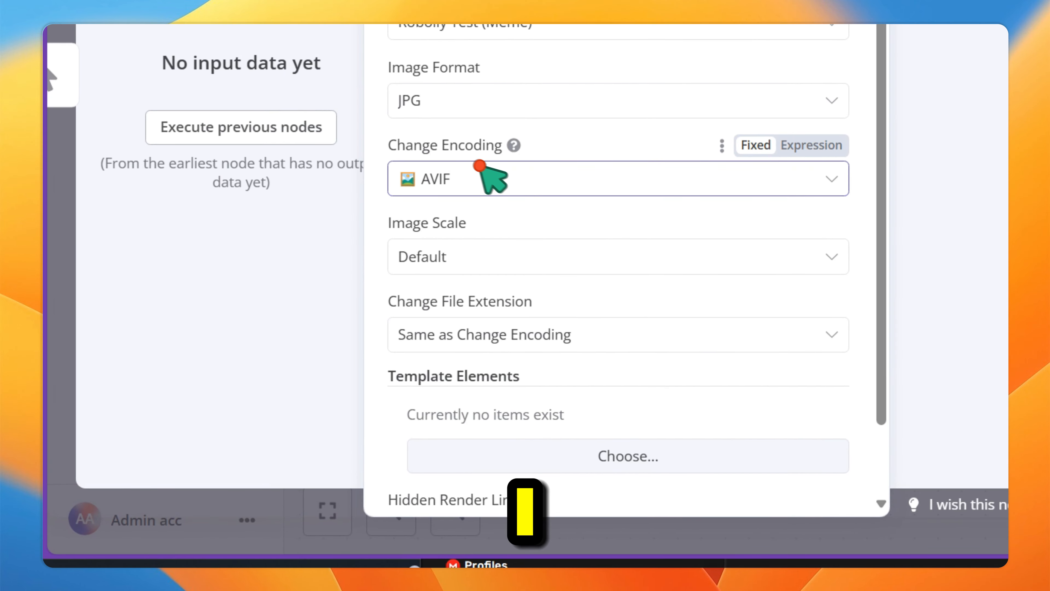
{"action": "left_click", "coordinate": [252, 348]}
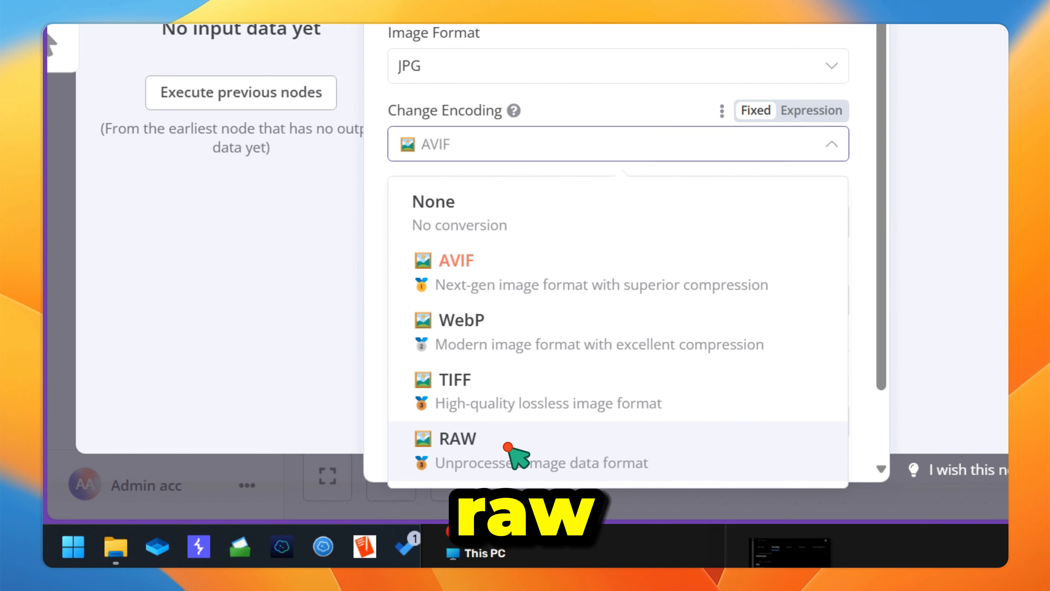
{"action": "left_click", "coordinate": [508, 469]}
{"action": "left_click", "coordinate": [471, 151]}
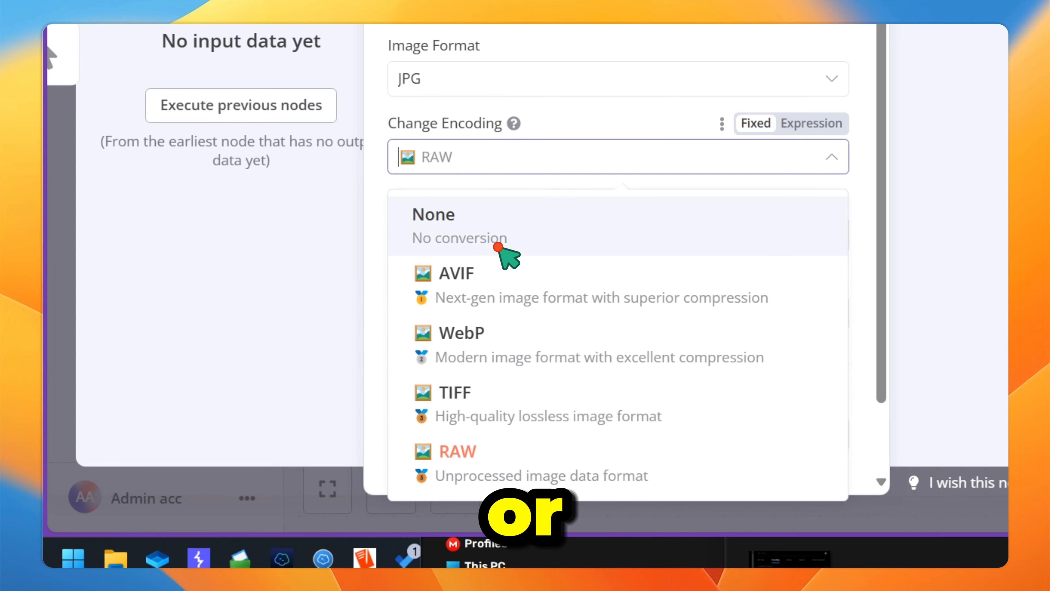
{"action": "left_click", "coordinate": [484, 219]}
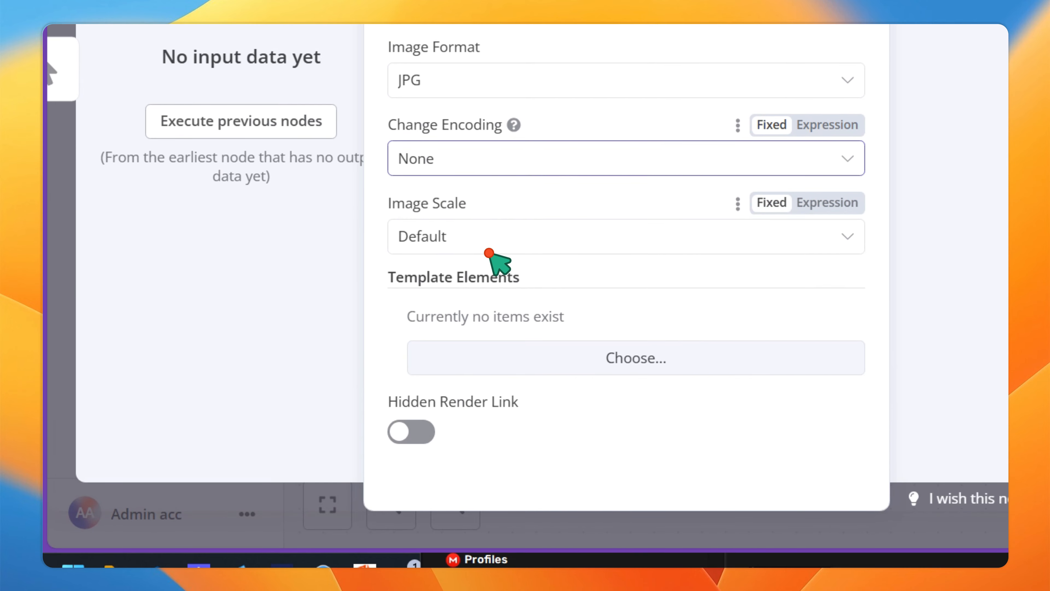
{"action": "left_click", "coordinate": [486, 232]}
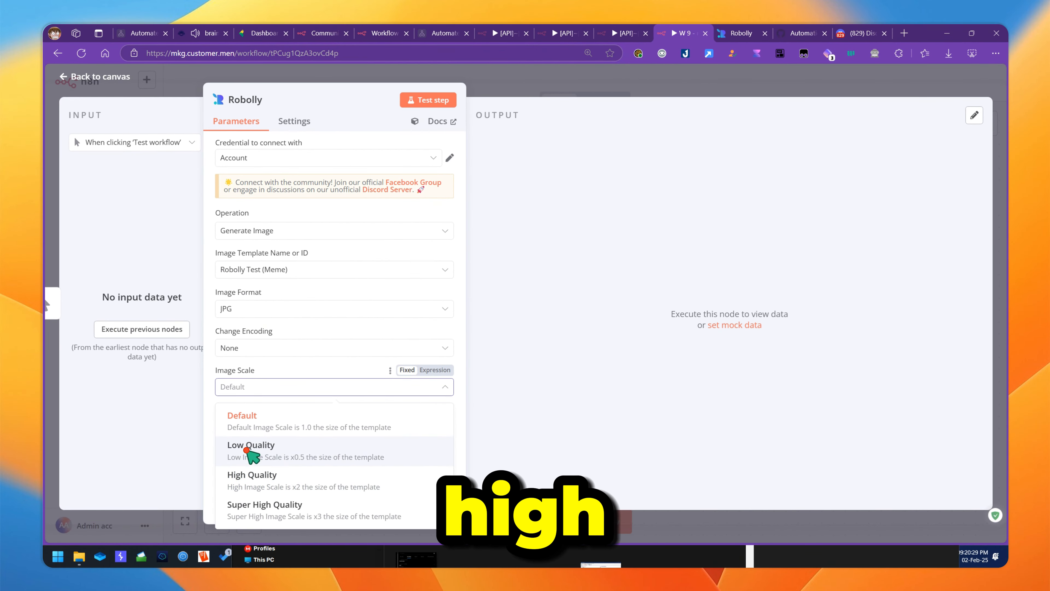
{"action": "left_click", "coordinate": [283, 375]}
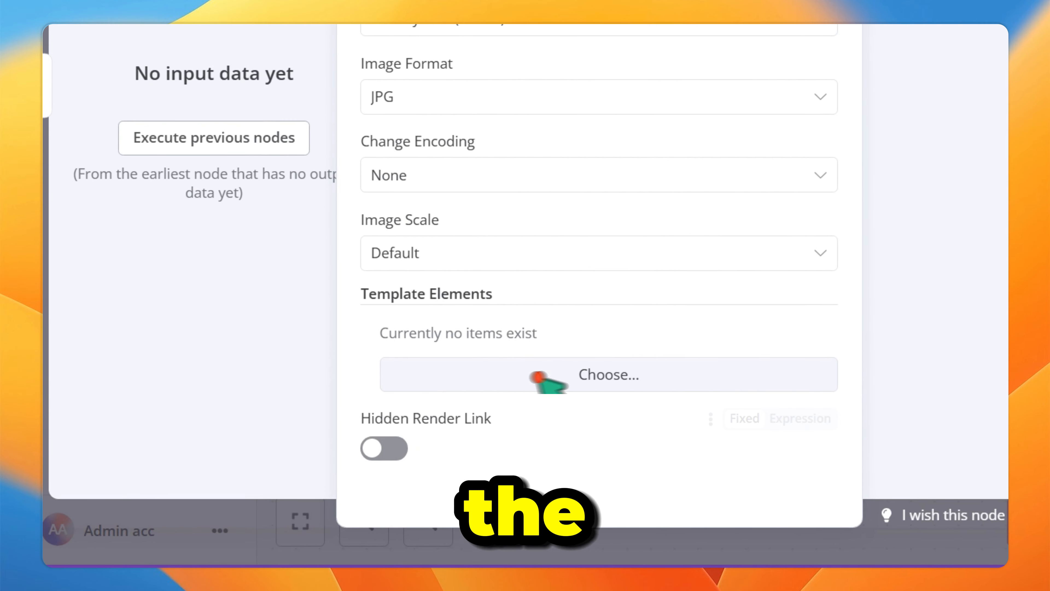
- Add three template element entries to the Robolly node
{"action": "left_click", "coordinate": [537, 376]}
{"action": "scroll", "coordinate": [680, 285], "scroll_direction": "down", "scroll_amount": 3}
{"action": "left_click", "coordinate": [558, 387]}
{"action": "scroll", "coordinate": [594, 273], "scroll_direction": "down", "scroll_amount": 3}
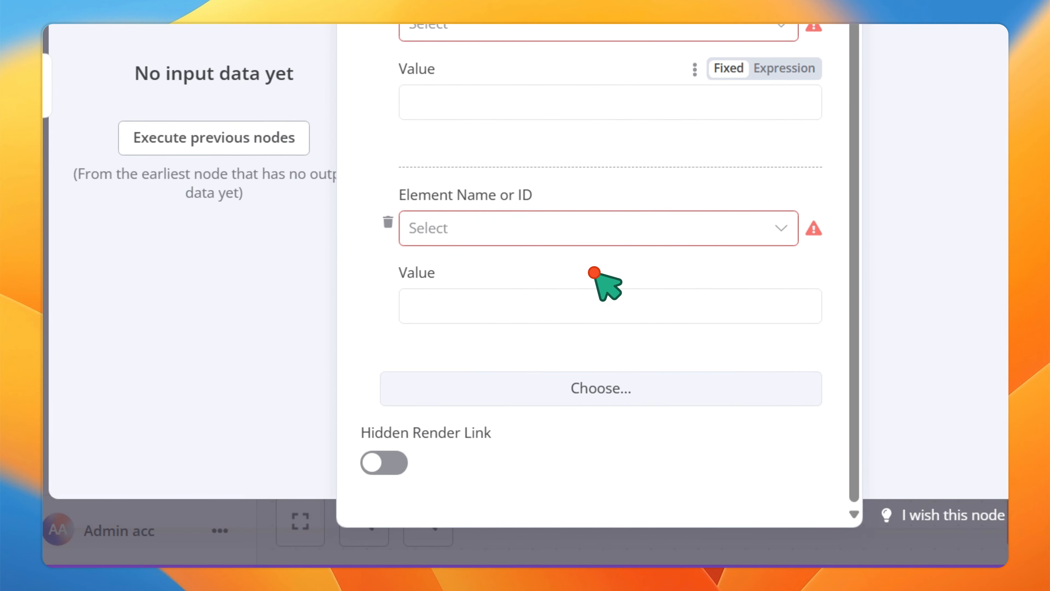
{"action": "left_click", "coordinate": [559, 403]}
- Set the first element to text ur8p7, then open the Robolly Test (Meme) template in Robolly
{"action": "left_click", "coordinate": [537, 32]}
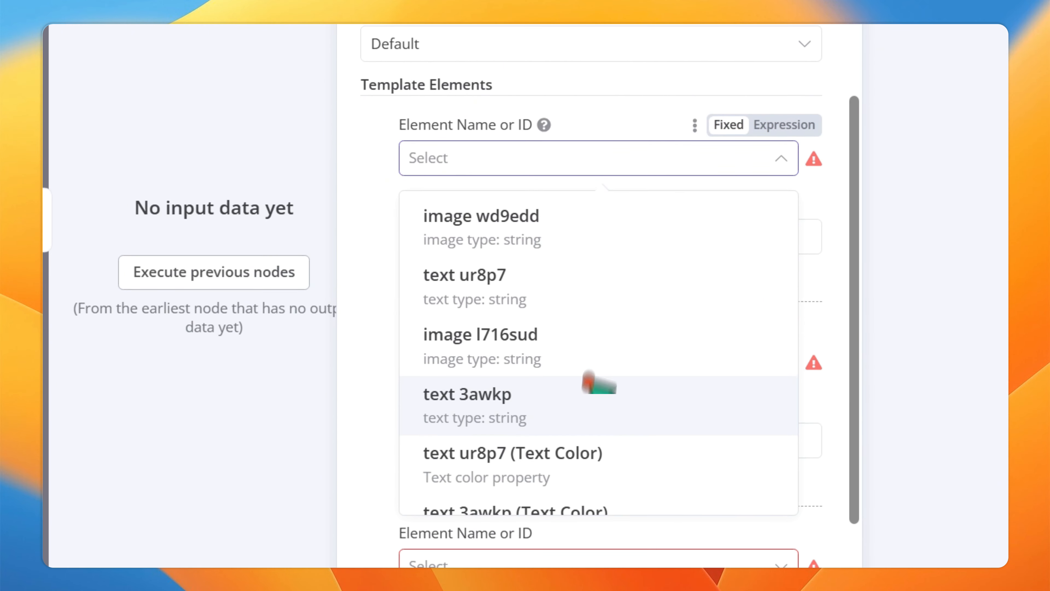
{"action": "scroll", "coordinate": [594, 335], "scroll_direction": "down", "scroll_amount": 1}
{"action": "scroll", "coordinate": [574, 436], "scroll_direction": "up", "scroll_amount": 2}
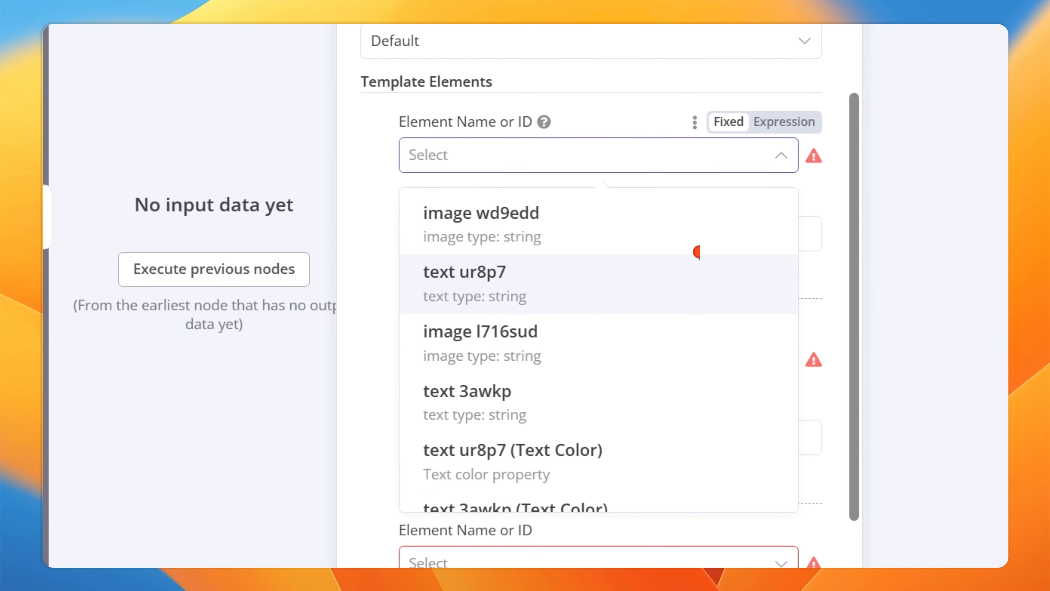
{"action": "scroll", "coordinate": [686, 225], "scroll_direction": "down", "scroll_amount": 2}
{"action": "scroll", "coordinate": [563, 465], "scroll_direction": "up", "scroll_amount": 2}
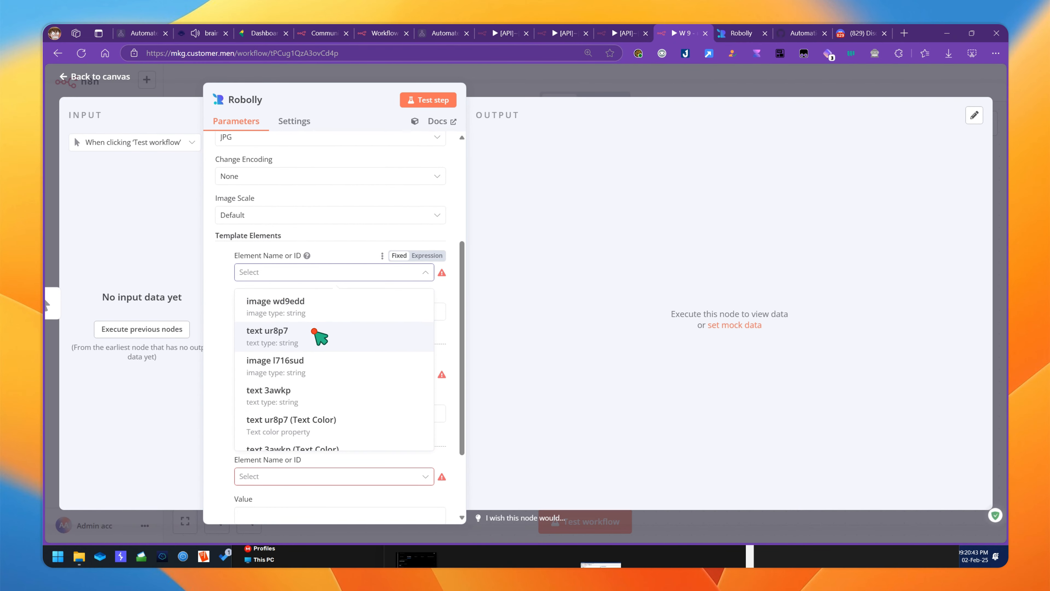
{"action": "left_click", "coordinate": [263, 336]}
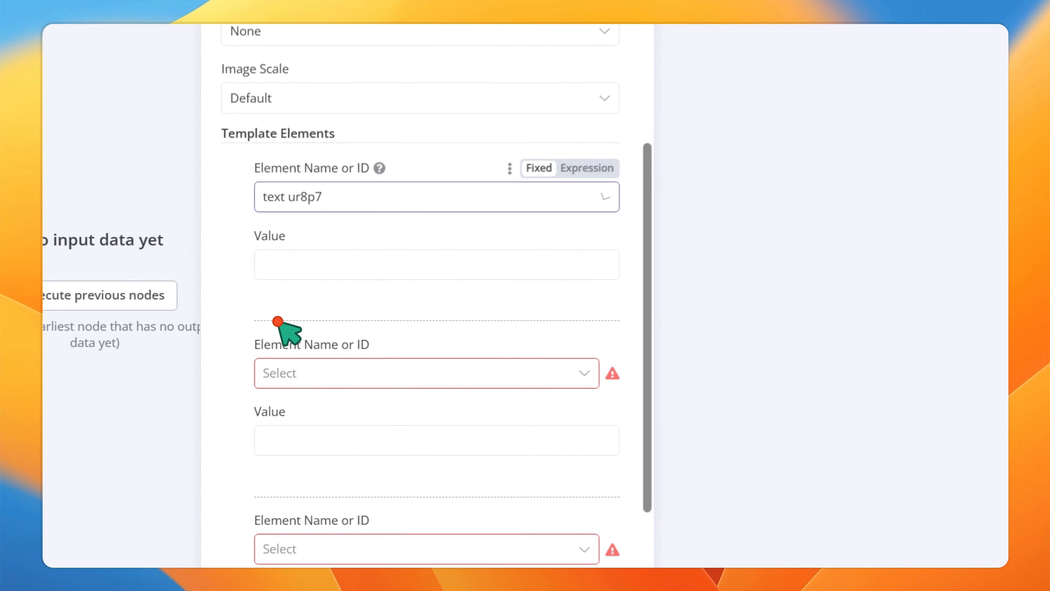
{"action": "left_click", "coordinate": [304, 276]}
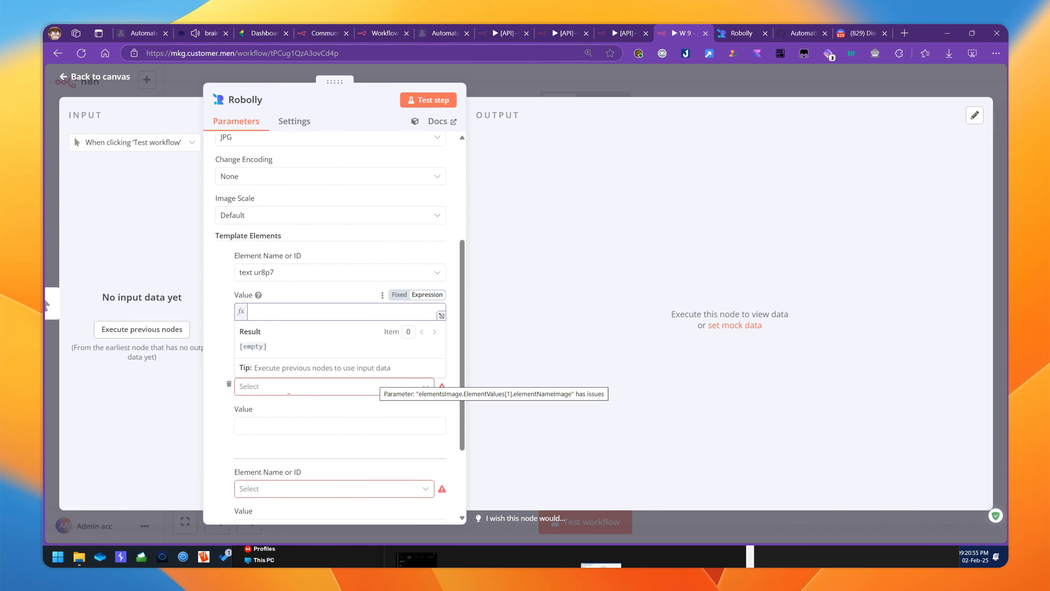
{"action": "left_click", "coordinate": [741, 33]}
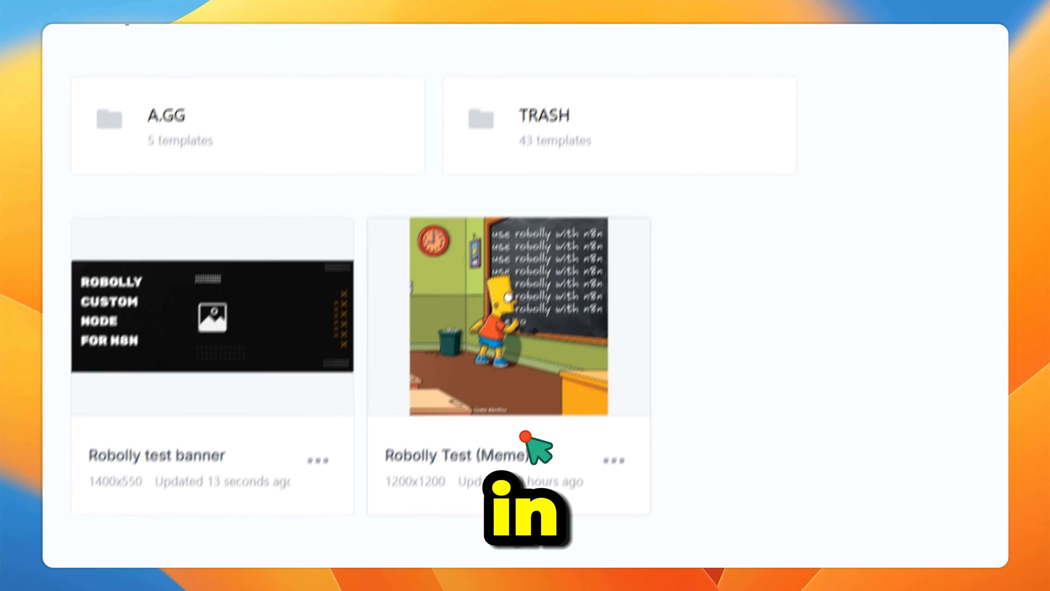
{"action": "left_click", "coordinate": [520, 342]}
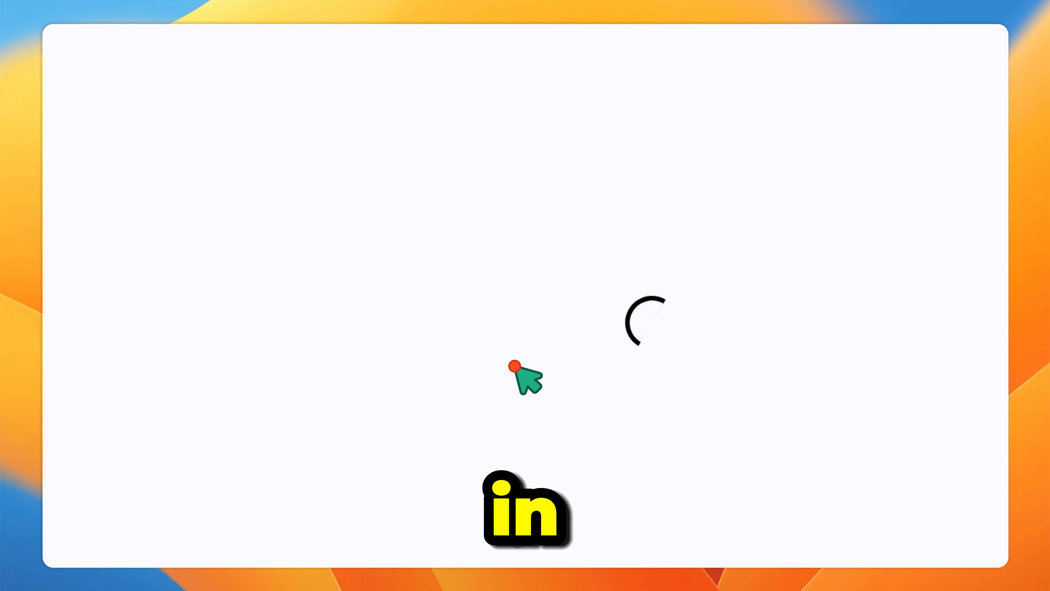
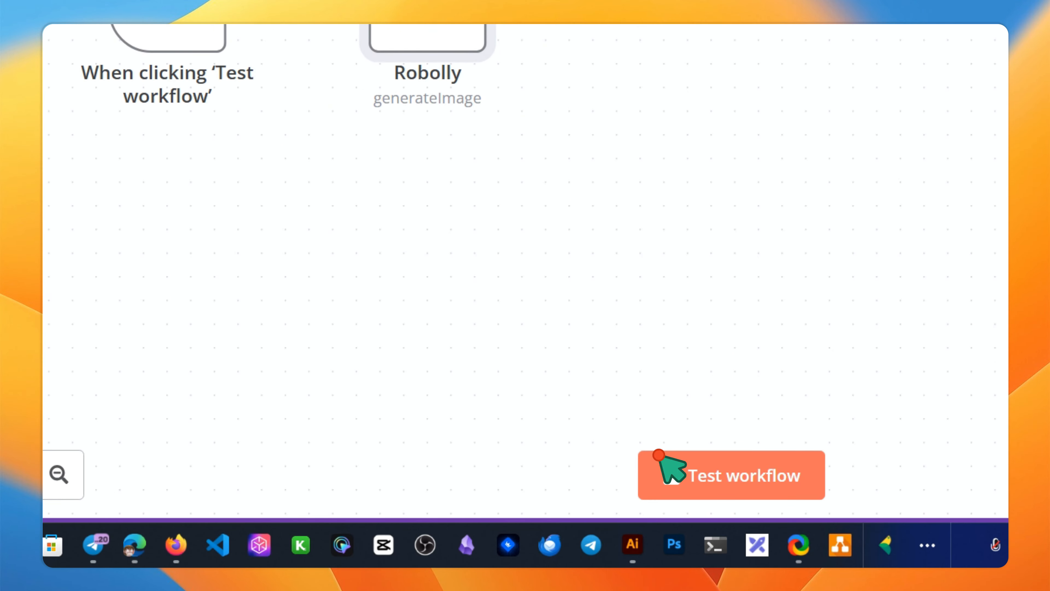
- Run the workflow, view the generated robolly-image.jpg chalkboard meme, and turn on Hidden Render Link
{"action": "left_click", "coordinate": [758, 468]}
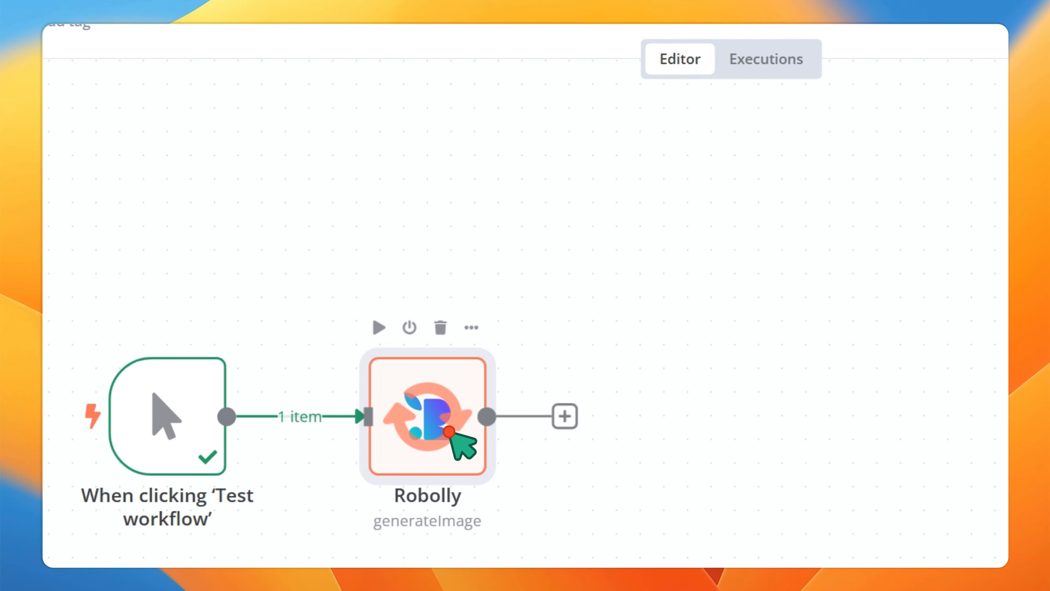
{"action": "left_click_drag", "start_coordinate": [448, 431], "coordinate": [428, 436]}
{"action": "double_click", "coordinate": [451, 439]}
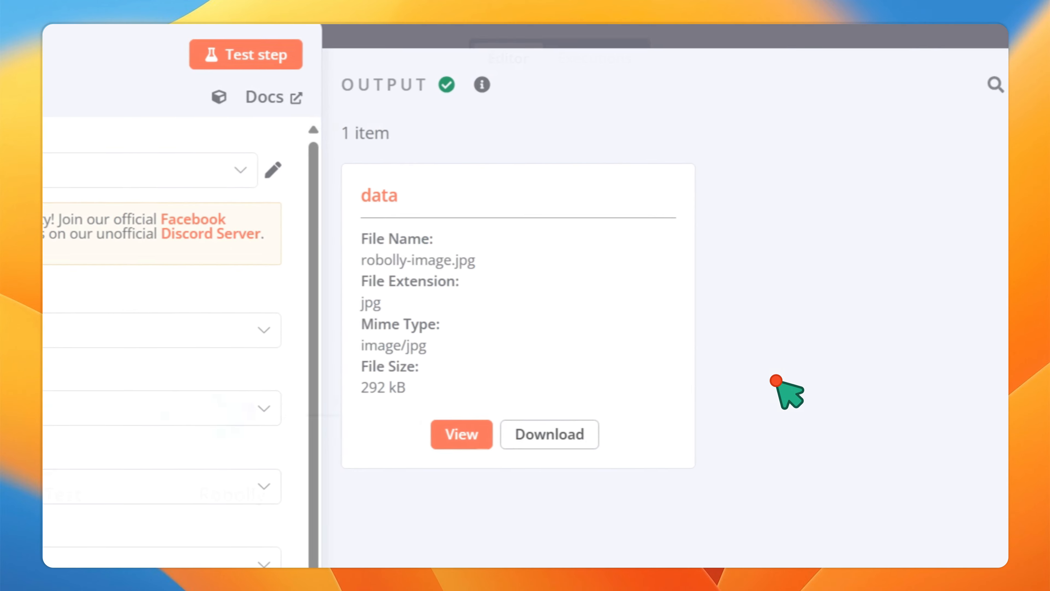
{"action": "left_click", "coordinate": [457, 323]}
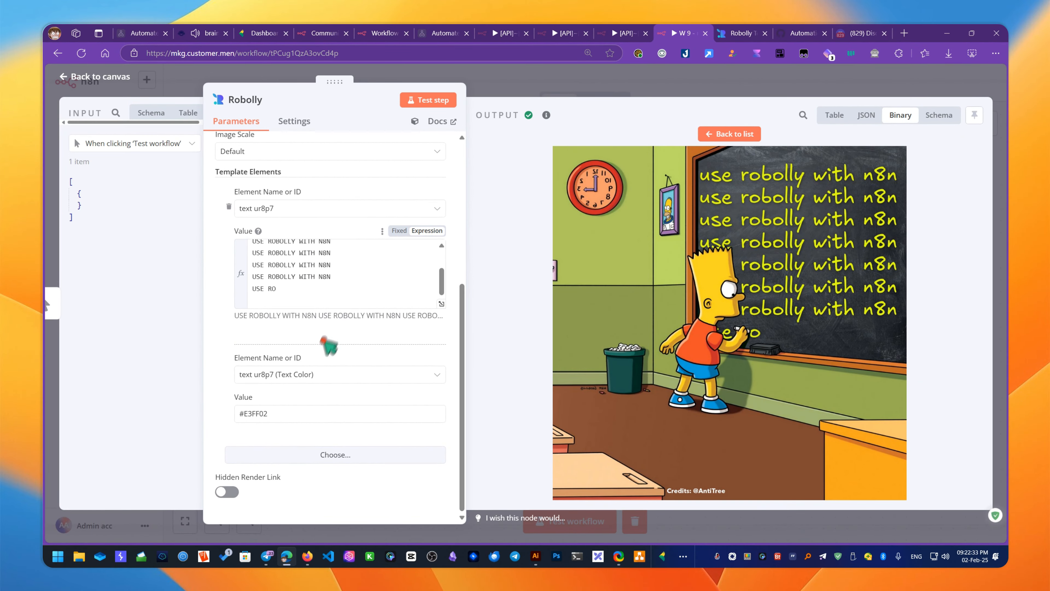
{"action": "left_click", "coordinate": [219, 493]}
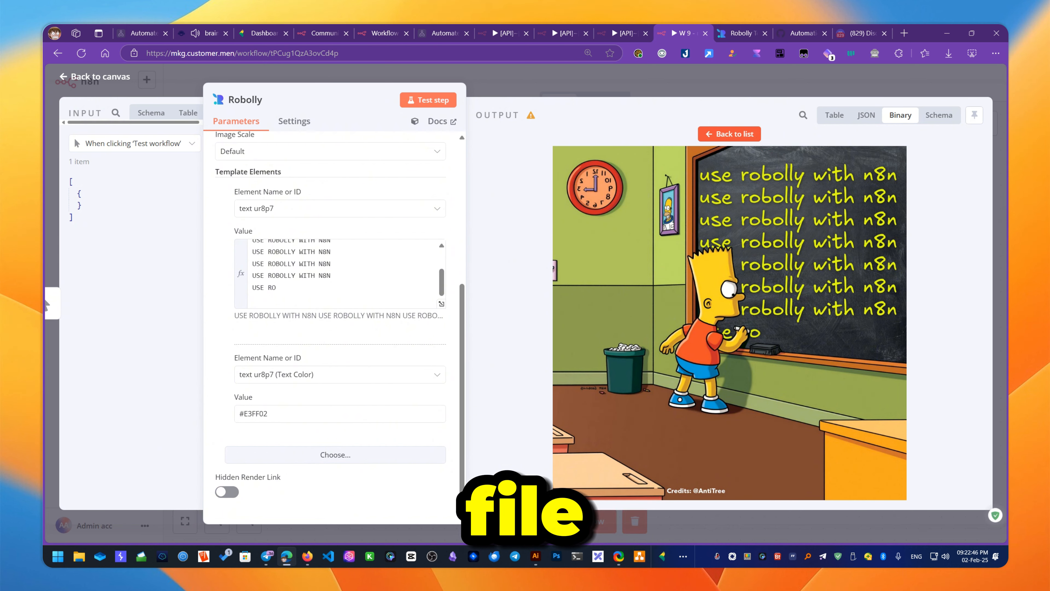
- Inspect the api.robolly.com render.jpg URL in the JSON output, then return to table view
{"action": "left_click", "coordinate": [868, 116]}
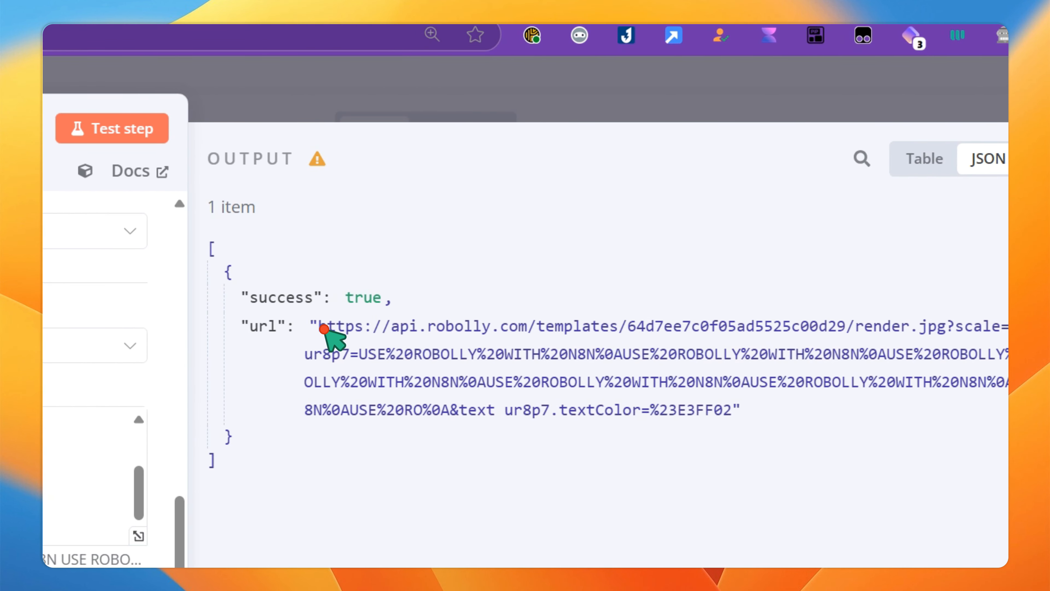
{"action": "left_click_drag", "start_coordinate": [324, 329], "coordinate": [724, 410]}
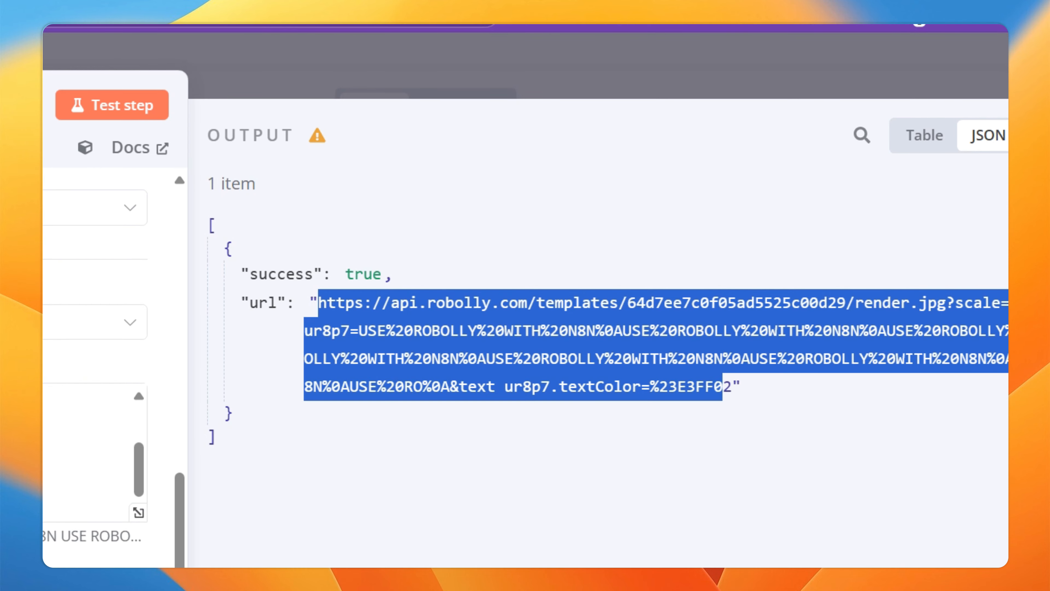
{"action": "left_click", "coordinate": [386, 326]}
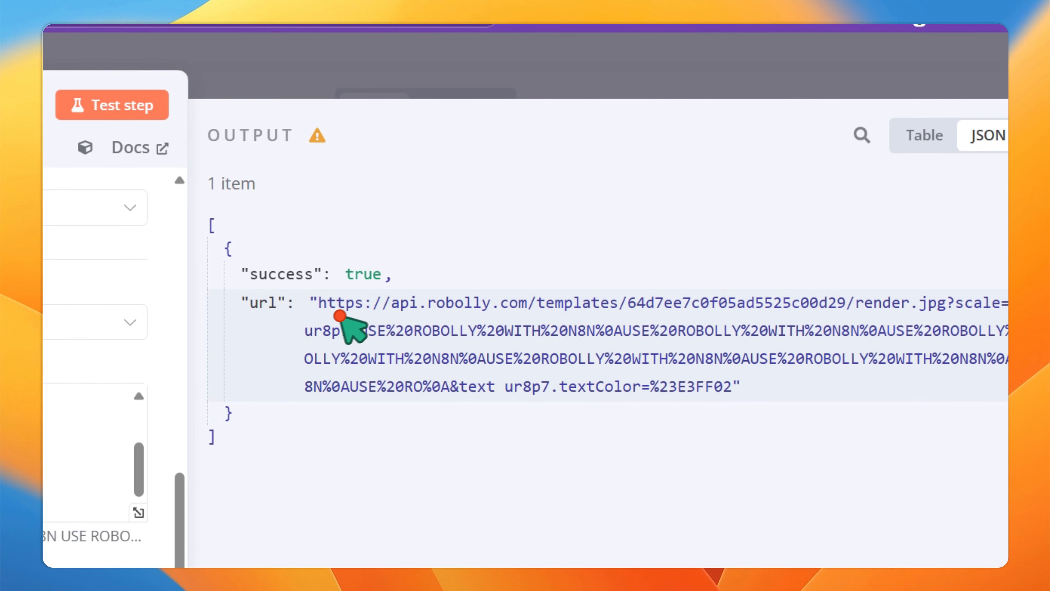
{"action": "left_click_drag", "start_coordinate": [414, 331], "coordinate": [678, 391]}
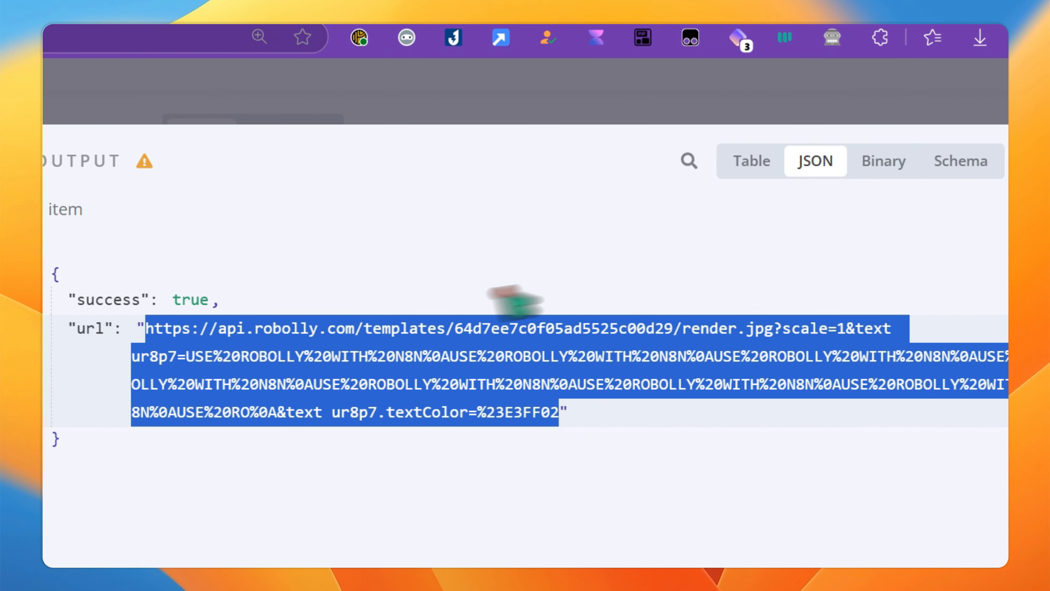
{"action": "left_click", "coordinate": [742, 164]}
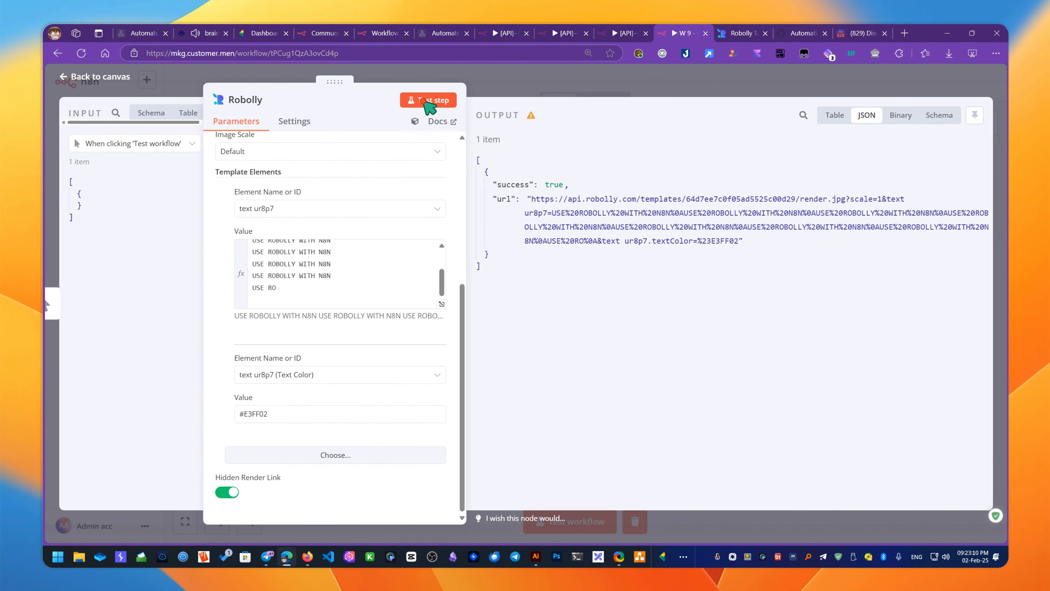
- Re-run the Robolly step and inspect the new hidden /rd/ render URL in JSON
{"action": "left_click", "coordinate": [428, 101]}
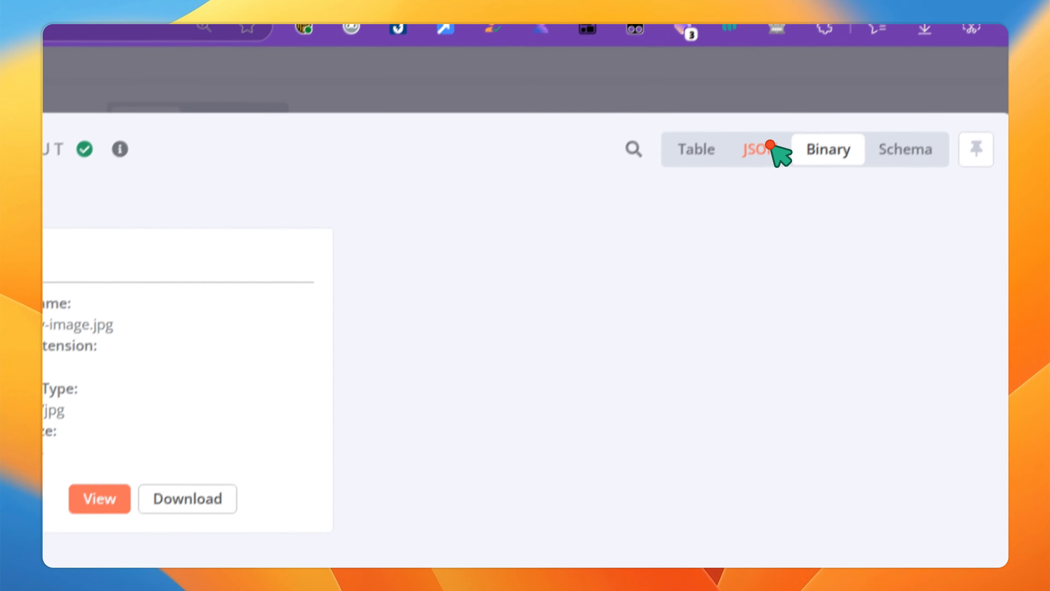
{"action": "left_click", "coordinate": [1008, 150]}
{"action": "left_click_drag", "start_coordinate": [81, 337], "coordinate": [660, 422]}
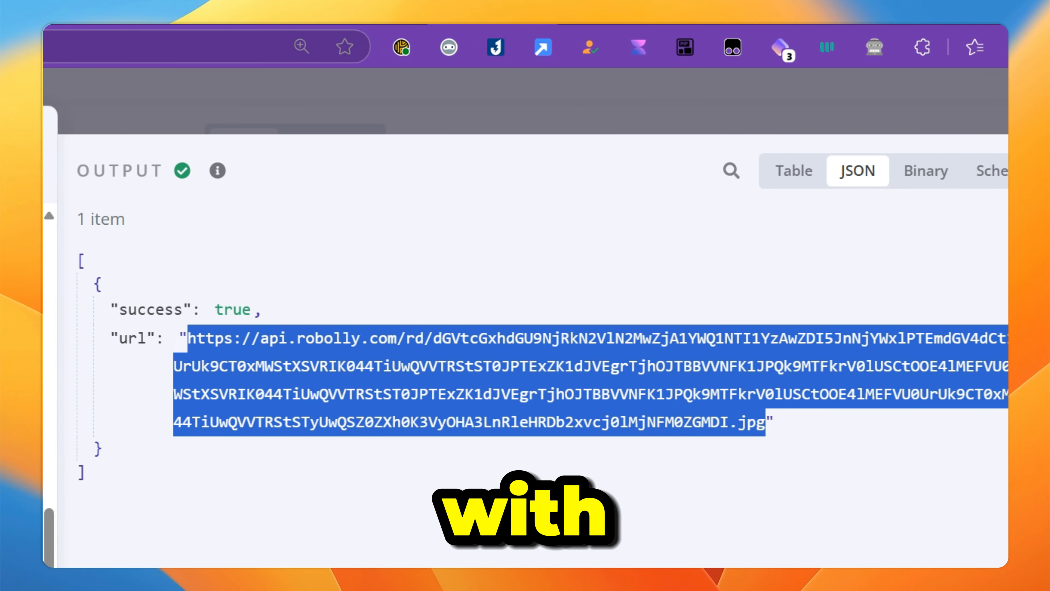
- View the newly generated image in the binary output, then return to the workflow canvas
{"action": "left_click", "coordinate": [925, 170]}
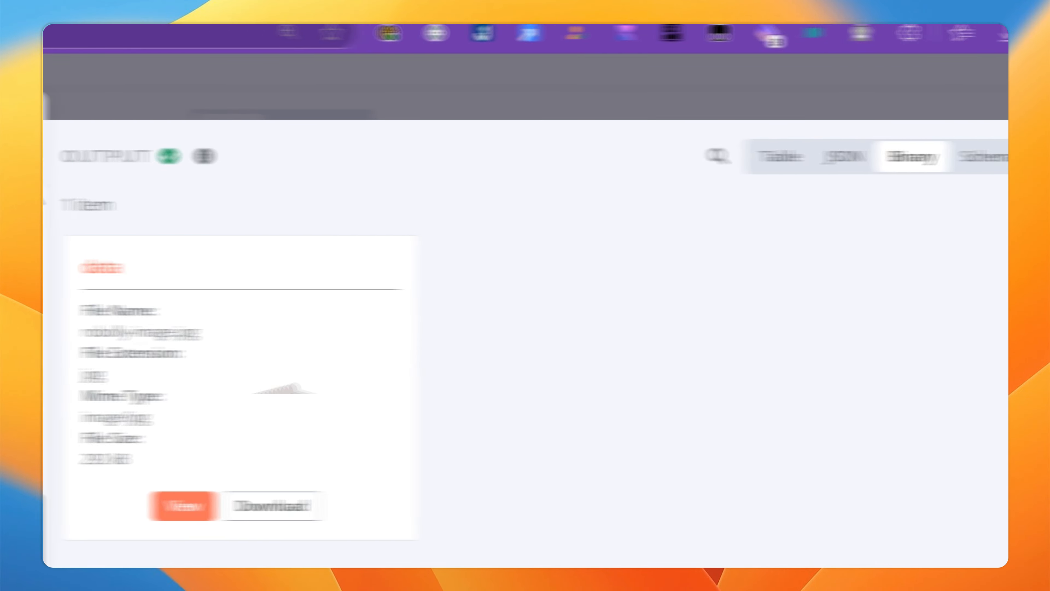
{"action": "left_click", "coordinate": [184, 507]}
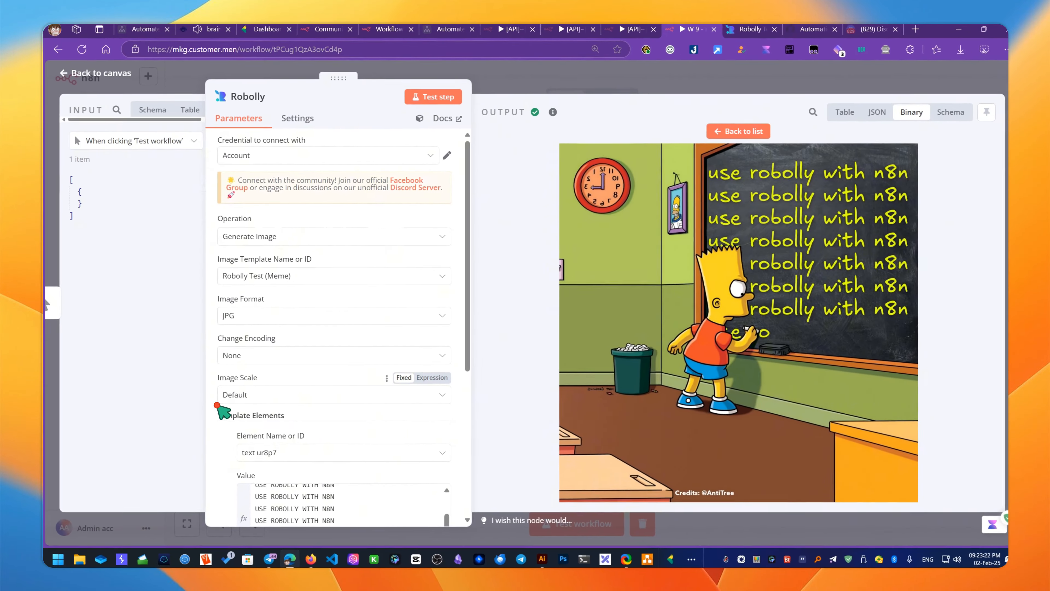
{"action": "left_click", "coordinate": [442, 347]}
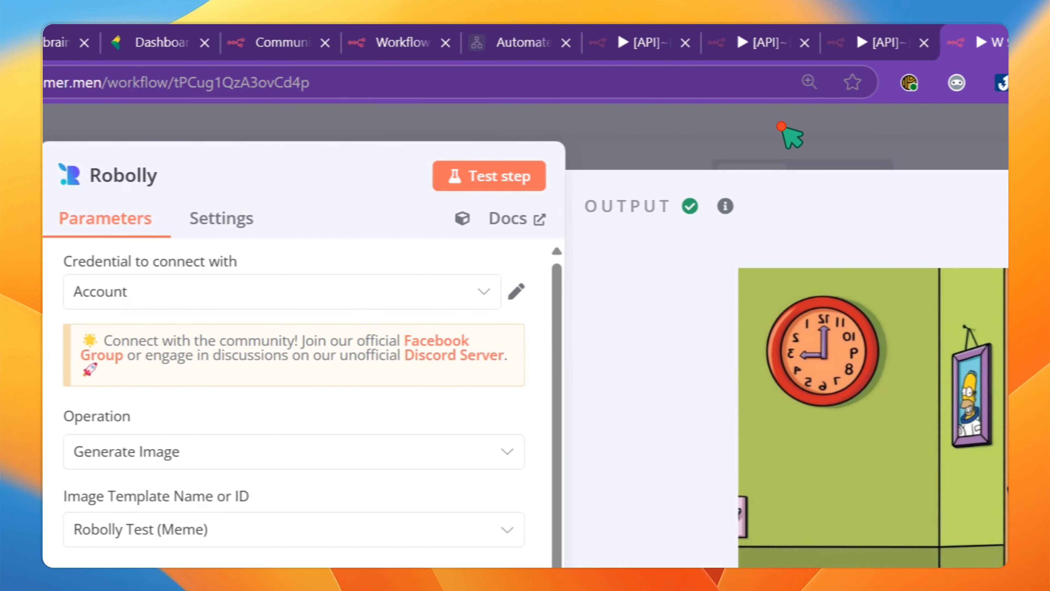
{"action": "left_click", "coordinate": [781, 122]}
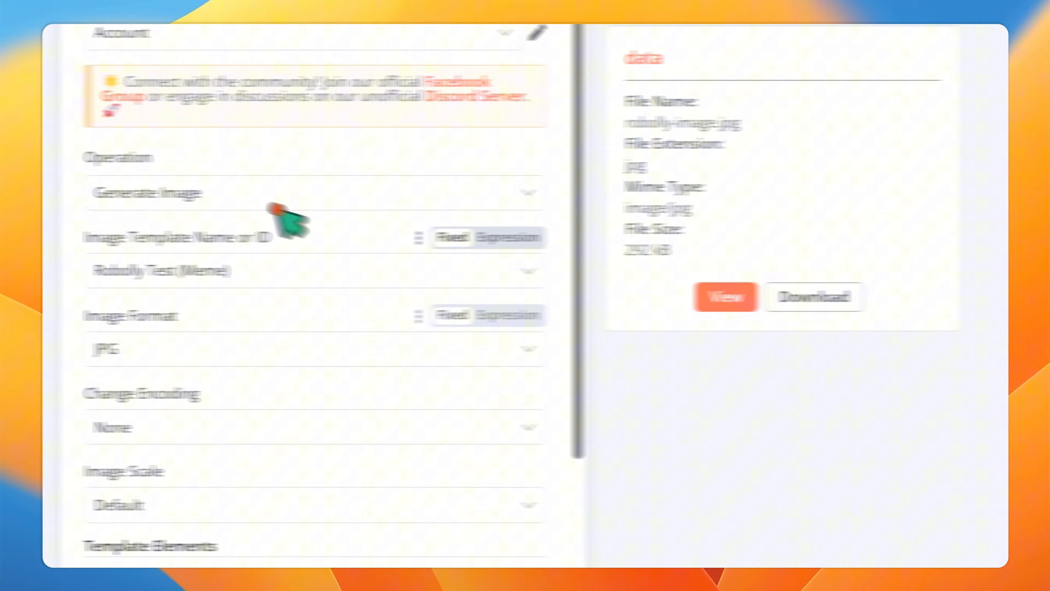
- Open the meme template in Robolly's editor and play its chalkboard text animation
{"action": "left_click", "coordinate": [283, 194]}
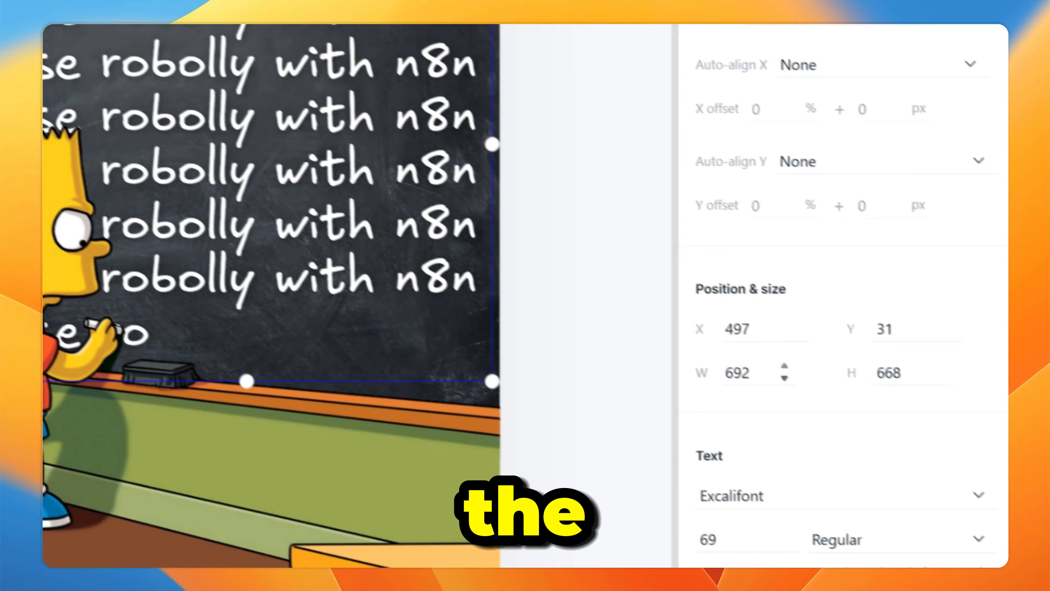
{"action": "scroll", "coordinate": [787, 384], "scroll_direction": "down", "scroll_amount": 6}
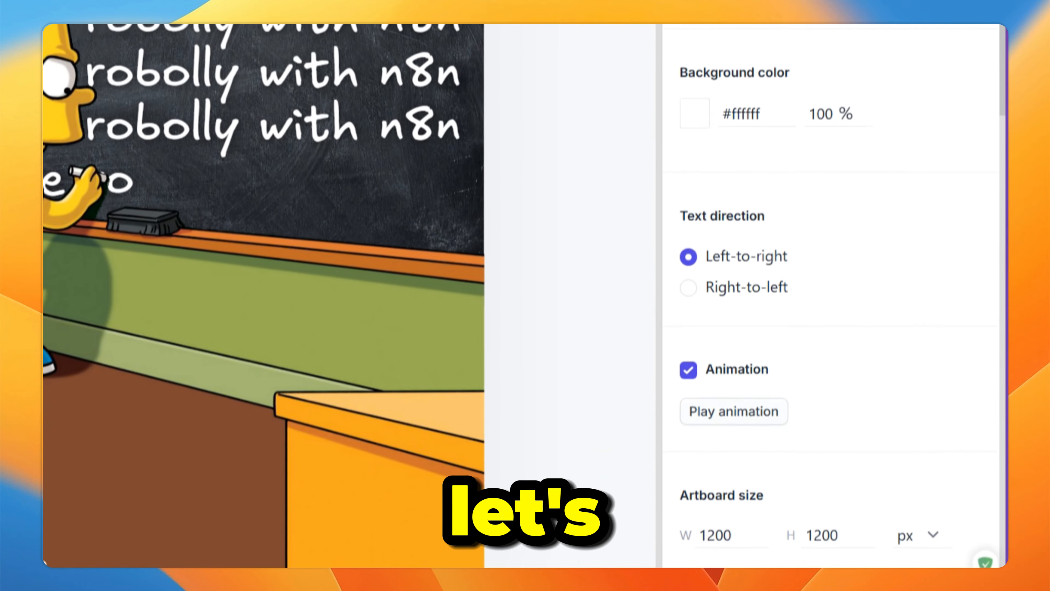
{"action": "left_click", "coordinate": [740, 414]}
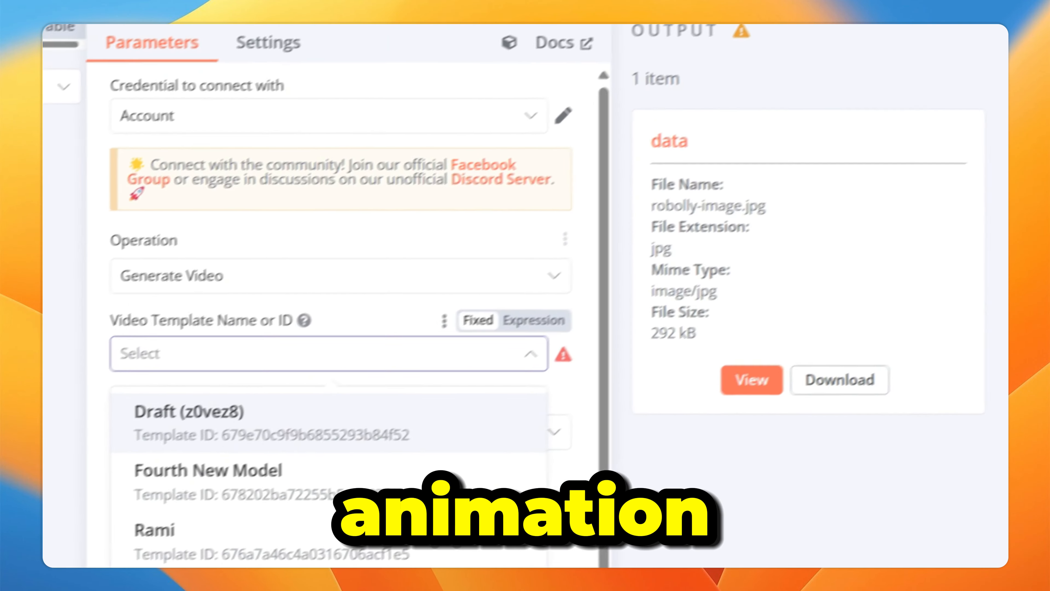
- Select the Robolly Test (Meme) template and the MP4 video format
{"action": "type", "text": "test"}
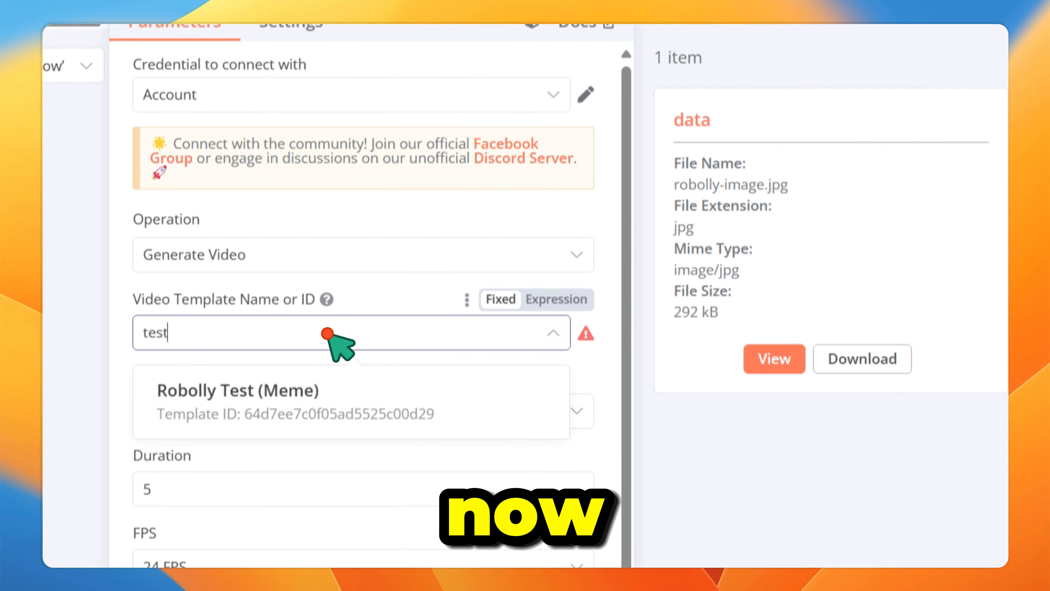
{"action": "left_click", "coordinate": [343, 382]}
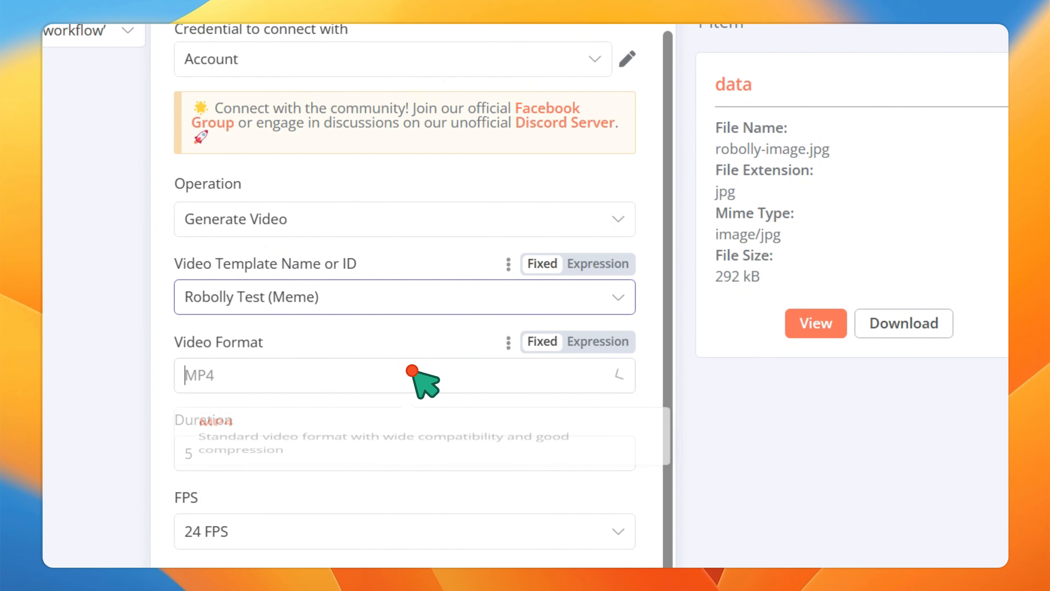
{"action": "left_click", "coordinate": [228, 435]}
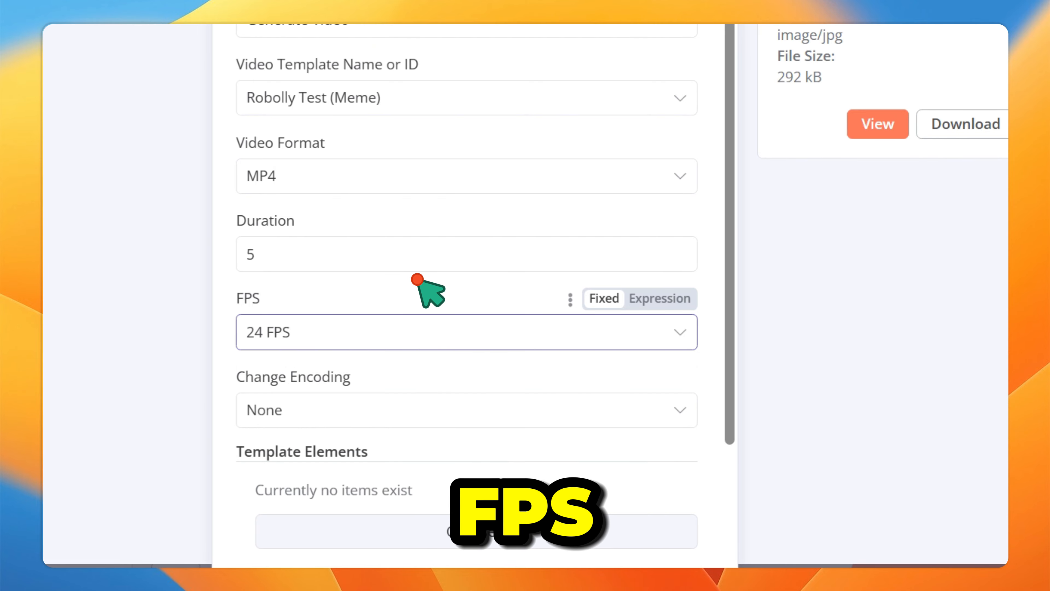
- Set Change Encoding to GIF
{"action": "scroll", "coordinate": [416, 280], "scroll_direction": "down", "scroll_amount": 5}
{"action": "left_click", "coordinate": [357, 251]}
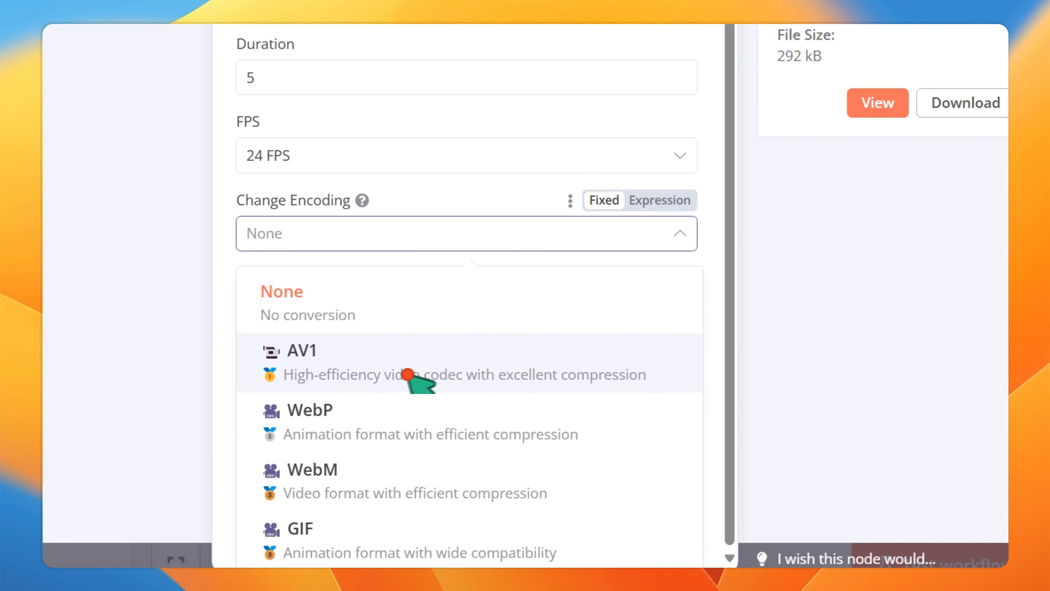
{"action": "scroll", "coordinate": [455, 393], "scroll_direction": "down", "scroll_amount": 4}
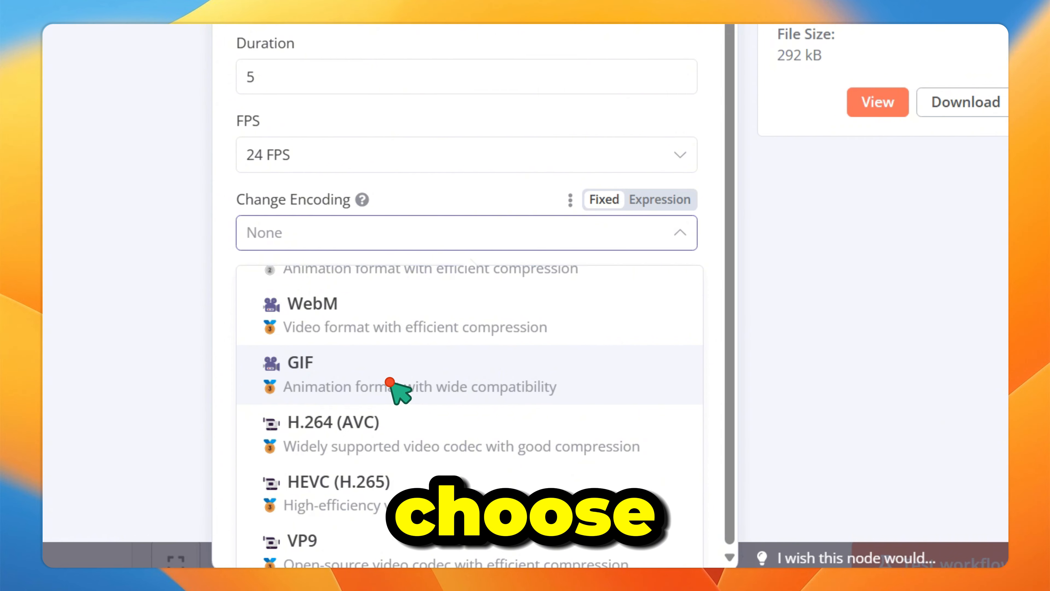
{"action": "left_click", "coordinate": [390, 381]}
{"action": "scroll", "coordinate": [374, 292], "scroll_direction": "down", "scroll_amount": 2}
{"action": "left_click", "coordinate": [407, 166]}
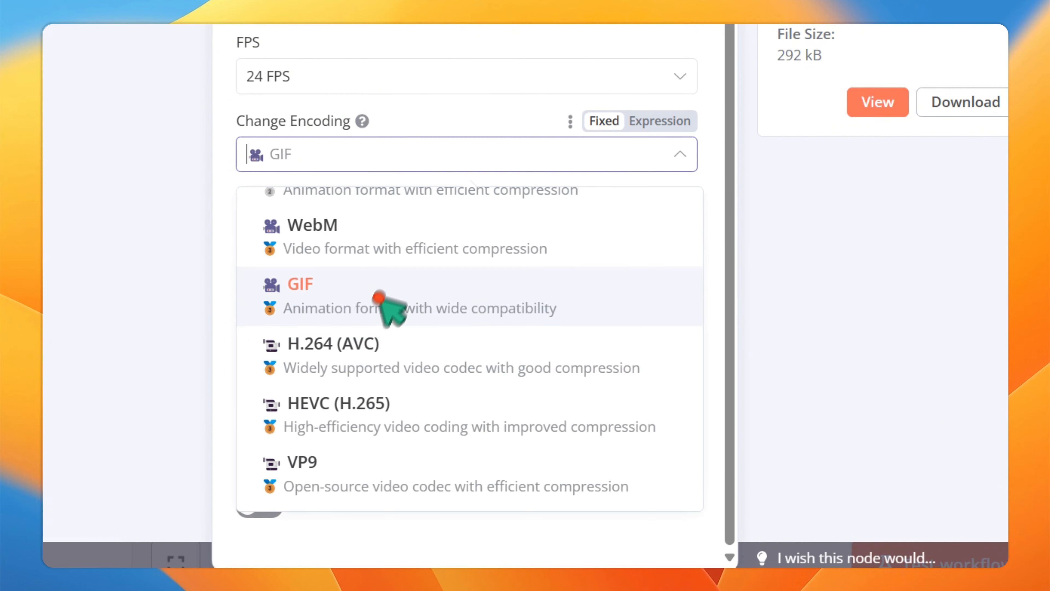
{"action": "scroll", "coordinate": [422, 375], "scroll_direction": "up", "scroll_amount": 5}
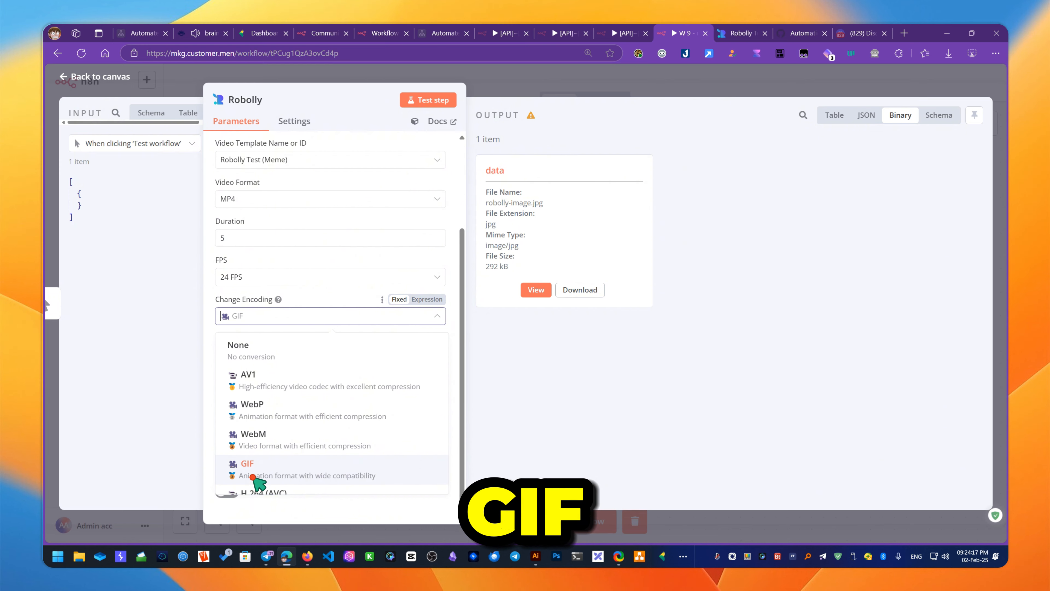
- Keep GIF encoding and set Change File Extension to 'Same as Change Encoding'
{"action": "left_click", "coordinate": [249, 465]}
{"action": "left_click", "coordinate": [287, 355]}
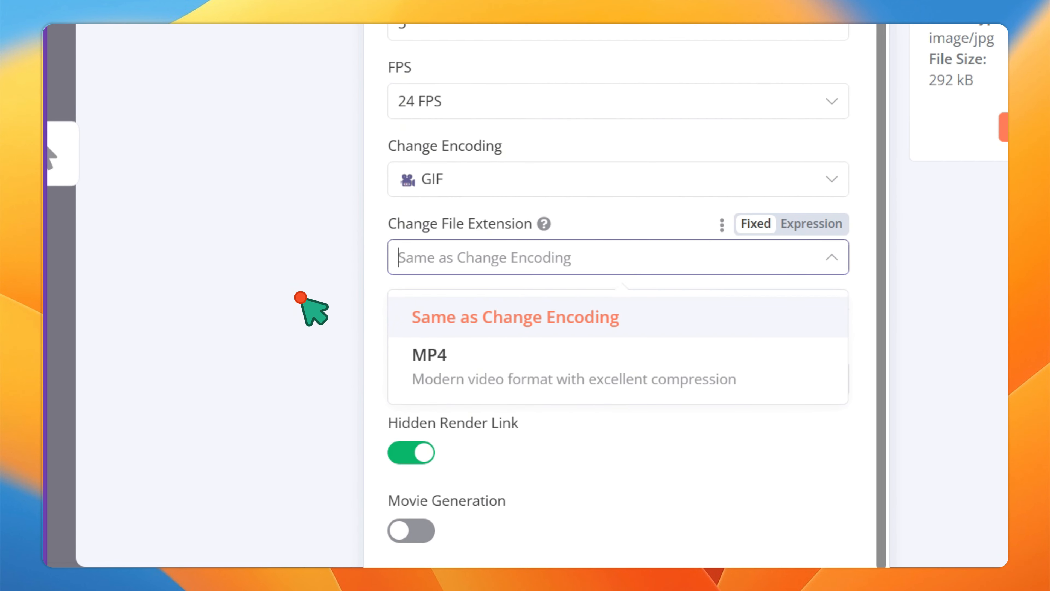
{"action": "left_click", "coordinate": [399, 325]}
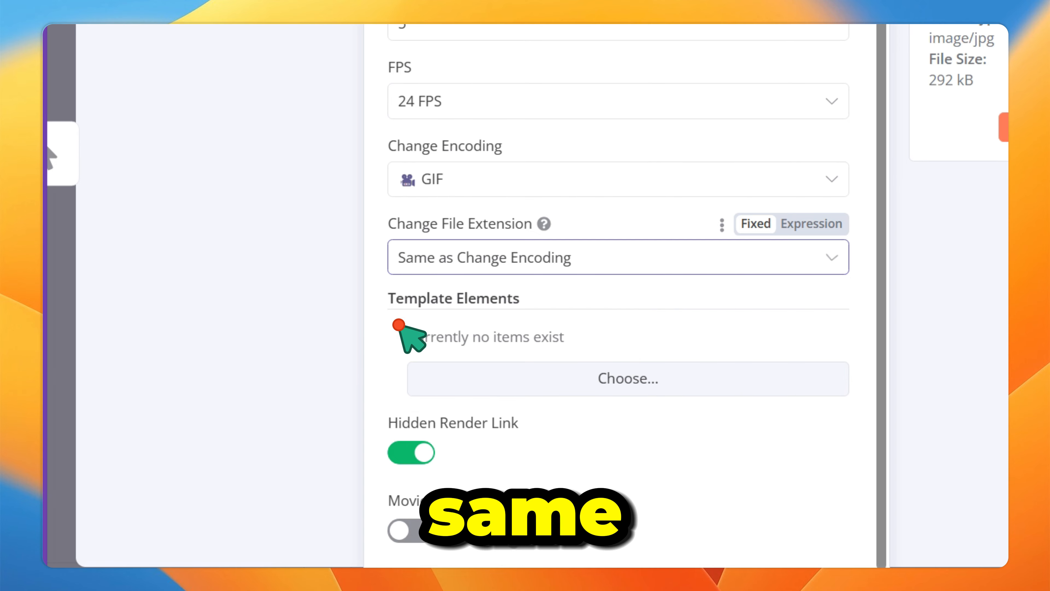
{"action": "left_click", "coordinate": [503, 258]}
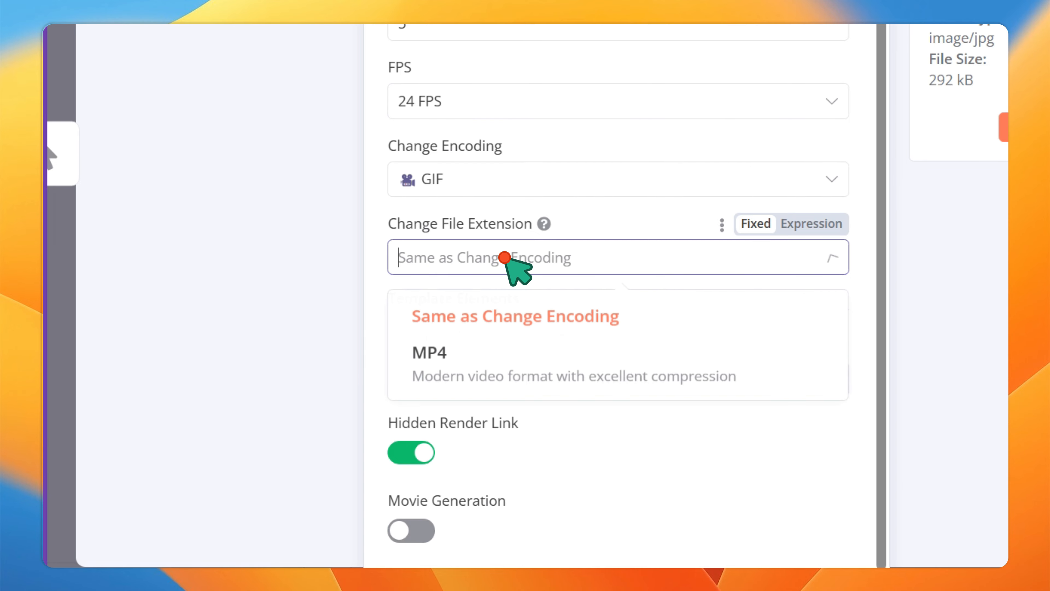
{"action": "left_click", "coordinate": [417, 317]}
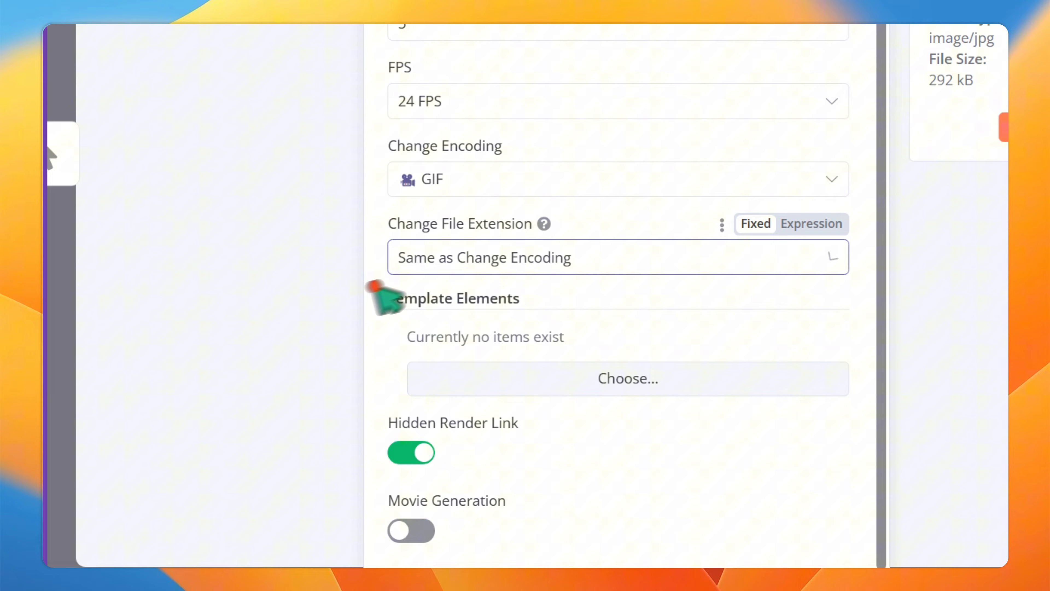
- Add a template element for 'text ur8p7 (Text Color)'
{"action": "left_click", "coordinate": [574, 390]}
{"action": "left_click", "coordinate": [537, 377]}
{"action": "scroll", "coordinate": [520, 298], "scroll_direction": "up", "scroll_amount": 2}
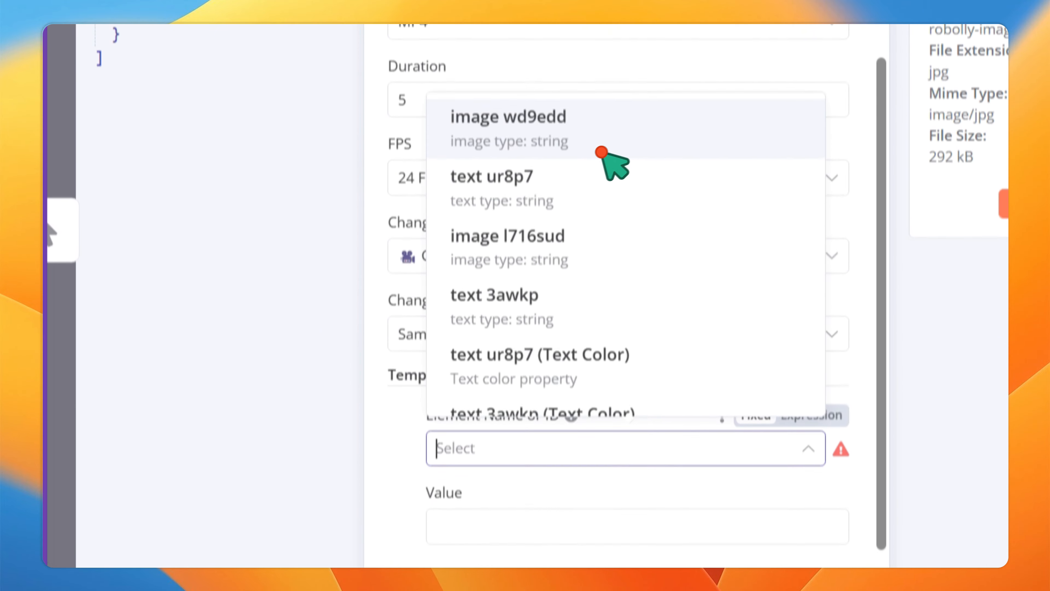
{"action": "scroll", "coordinate": [620, 258], "scroll_direction": "down", "scroll_amount": 2}
{"action": "scroll", "coordinate": [565, 256], "scroll_direction": "up", "scroll_amount": 2}
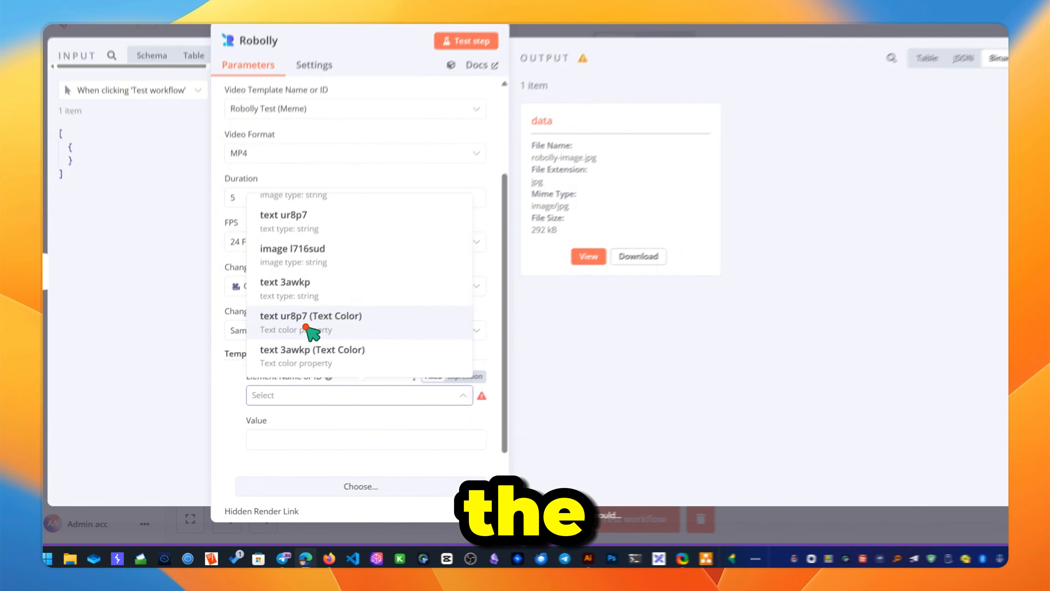
{"action": "left_click", "coordinate": [319, 349]}
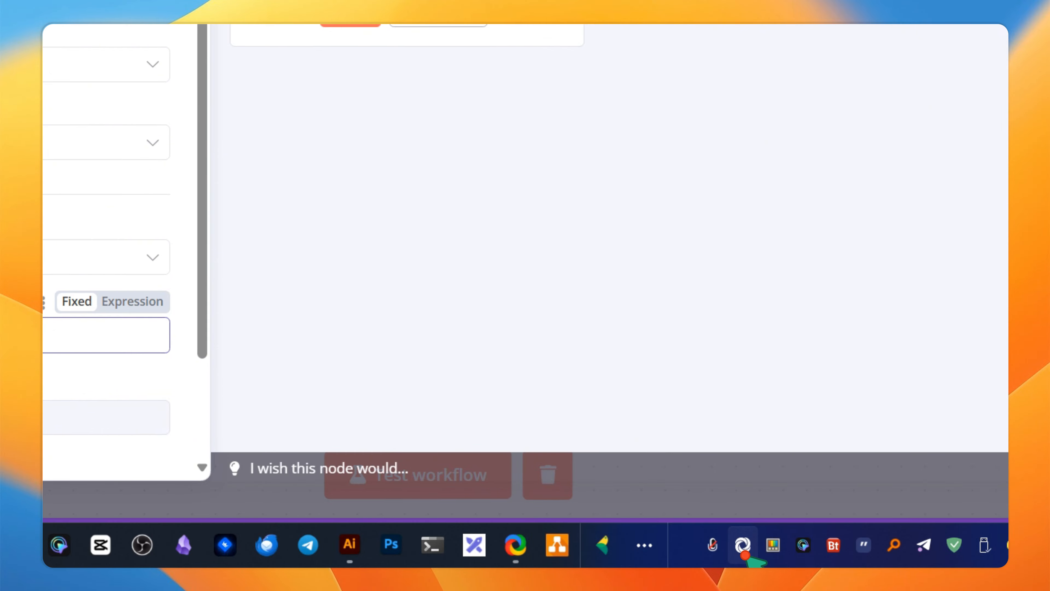
- Pick green #00DF9A with ShareX's colour picker and paste it as the text colour Value
{"action": "right_click", "coordinate": [744, 553]}
{"action": "mouse_move", "coordinate": [599, 183]}
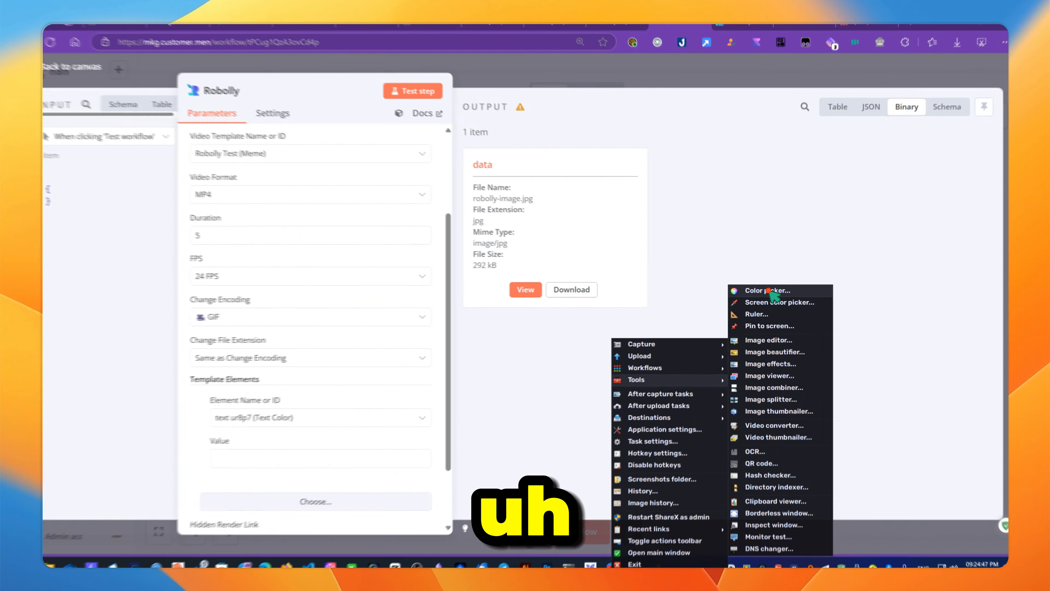
{"action": "left_click", "coordinate": [753, 137]}
{"action": "mouse_move", "coordinate": [272, 337]}
{"action": "left_mouse_down"}
{"action": "mouse_move", "coordinate": [305, 216]}
{"action": "mouse_move", "coordinate": [347, 257]}
{"action": "left_mouse_up"}
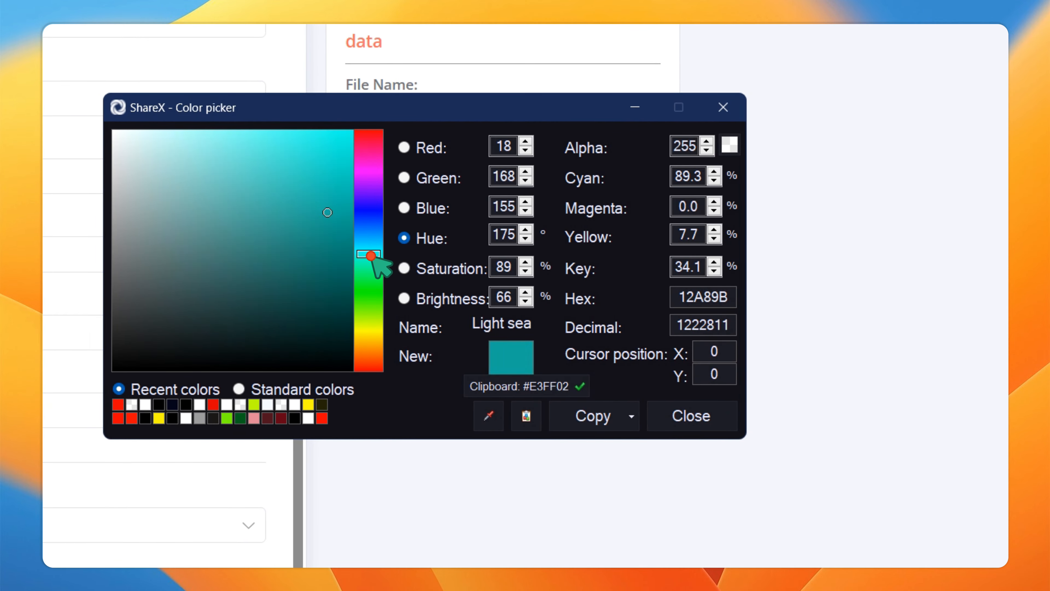
{"action": "left_click", "coordinate": [600, 415]}
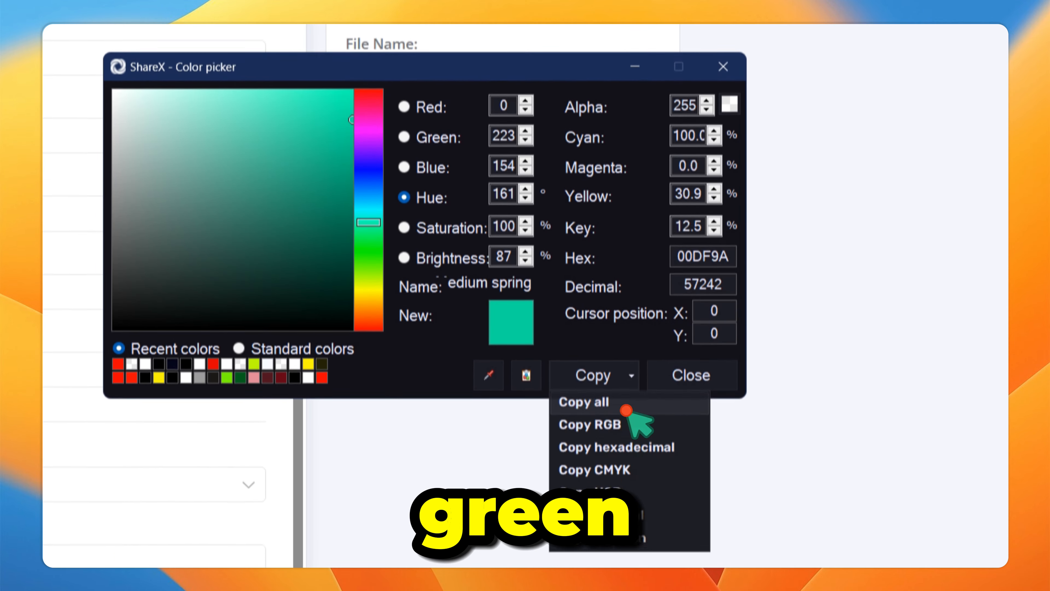
{"action": "left_click", "coordinate": [626, 487]}
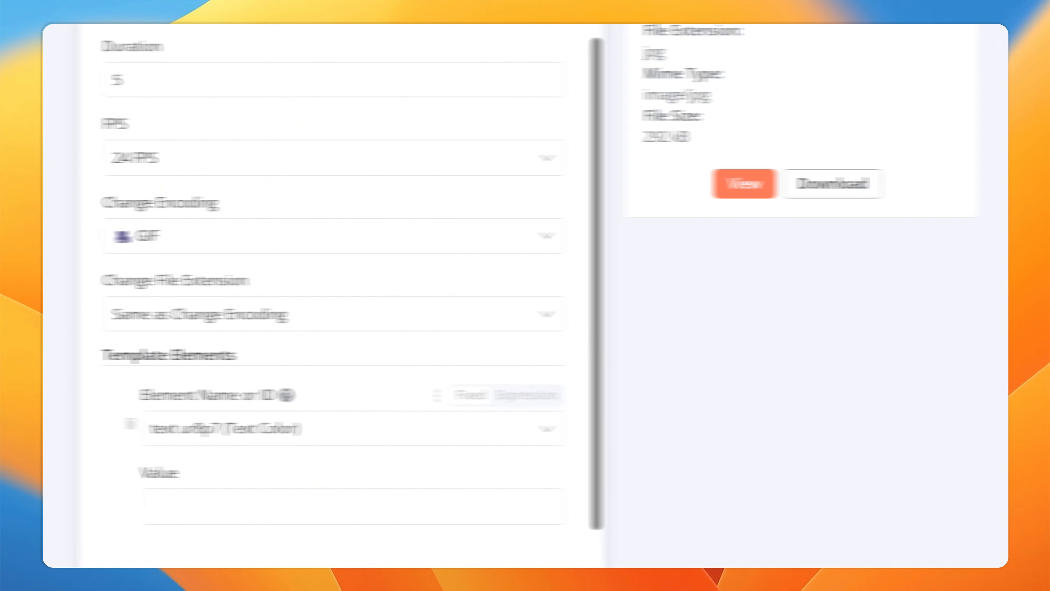
{"action": "left_click", "coordinate": [277, 544]}
{"action": "type", "text": "#00DF9A"}
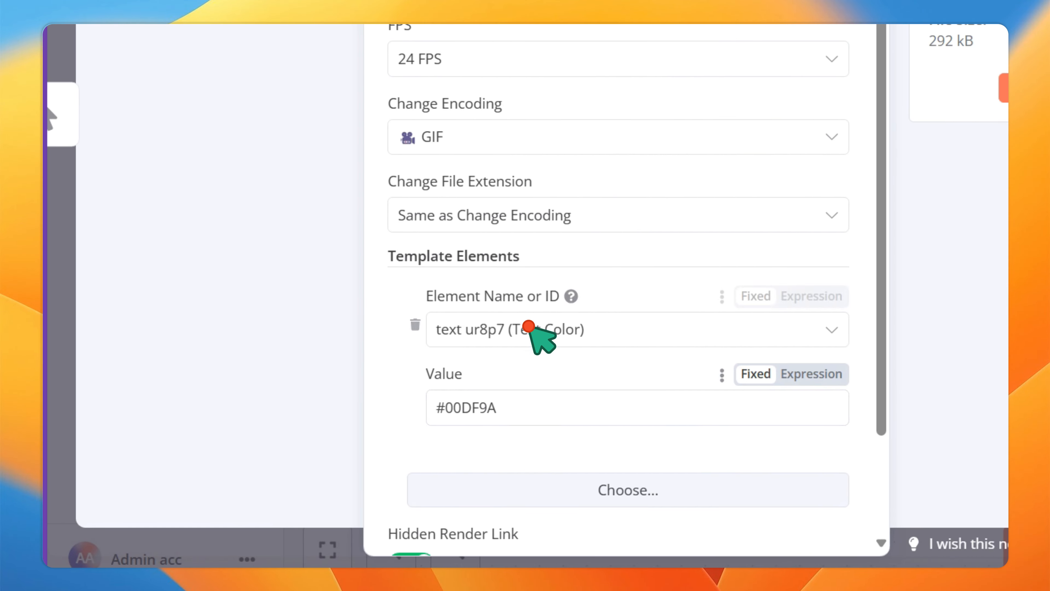
- Run the Robolly step to render the 140 kB MP4 video
{"action": "scroll", "coordinate": [496, 310], "scroll_direction": "up", "scroll_amount": 5}
{"action": "scroll", "coordinate": [537, 331], "scroll_direction": "down", "scroll_amount": 8}
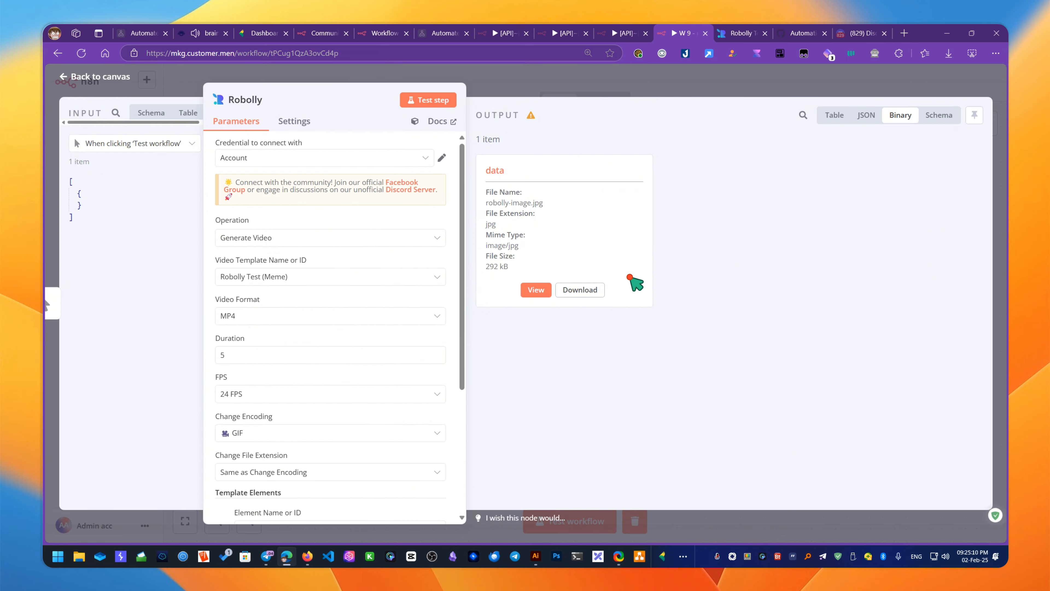
{"action": "left_click", "coordinate": [445, 103]}
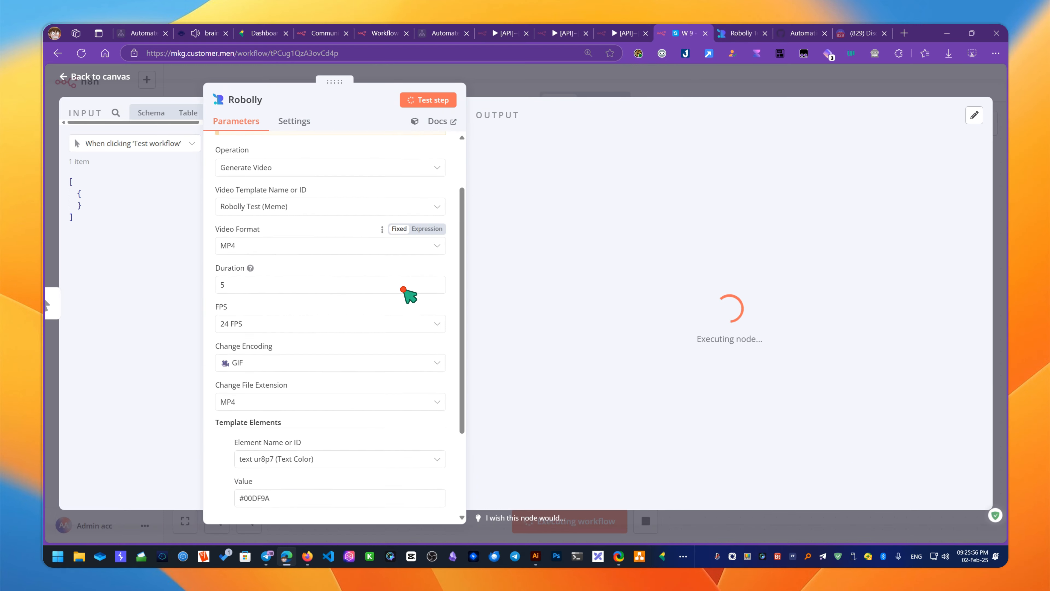
{"action": "scroll", "coordinate": [409, 295], "scroll_direction": "down", "scroll_amount": 3}
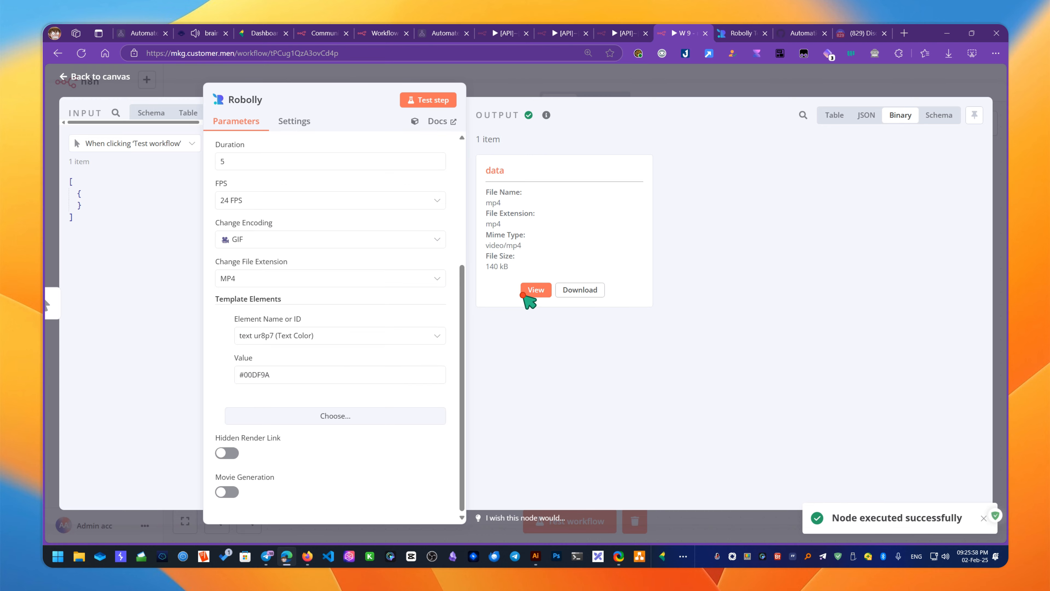
- Watch the generated meme video full screen with its green chalkboard text
{"action": "left_click", "coordinate": [546, 290]}
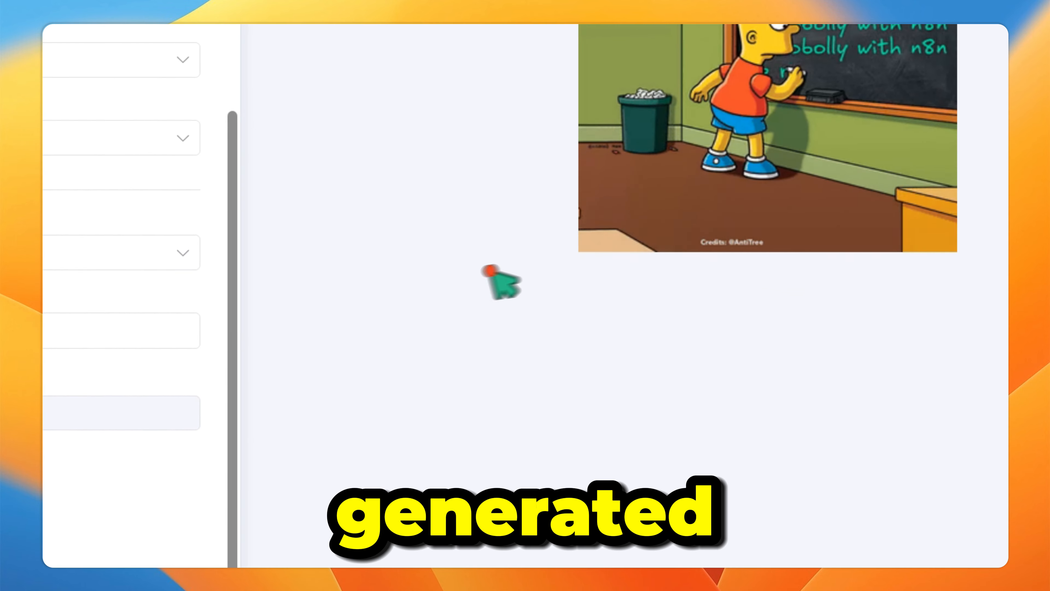
{"action": "left_click", "coordinate": [744, 194]}
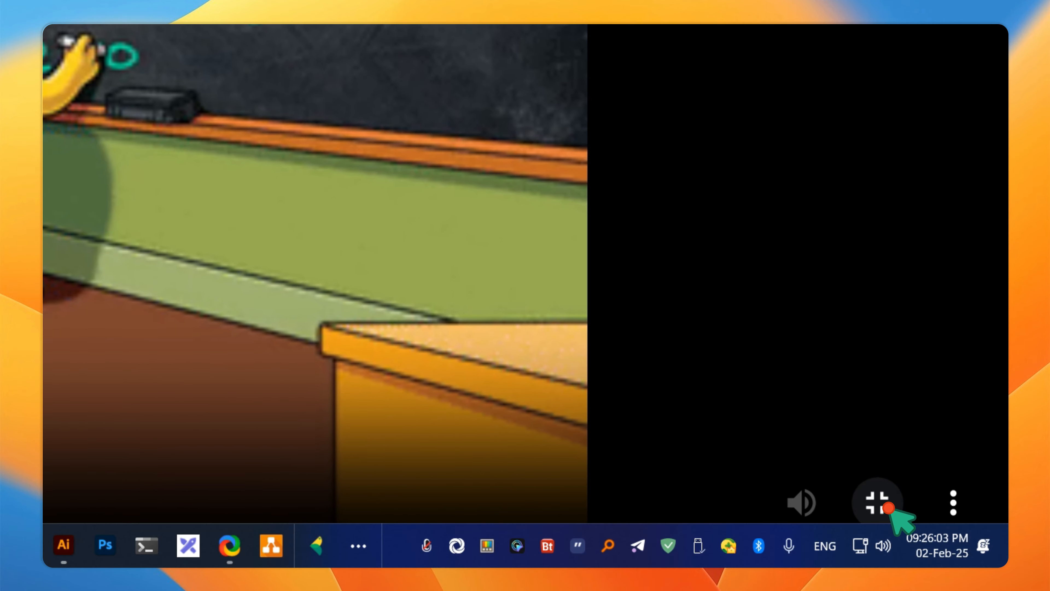
{"action": "left_click", "coordinate": [888, 507]}
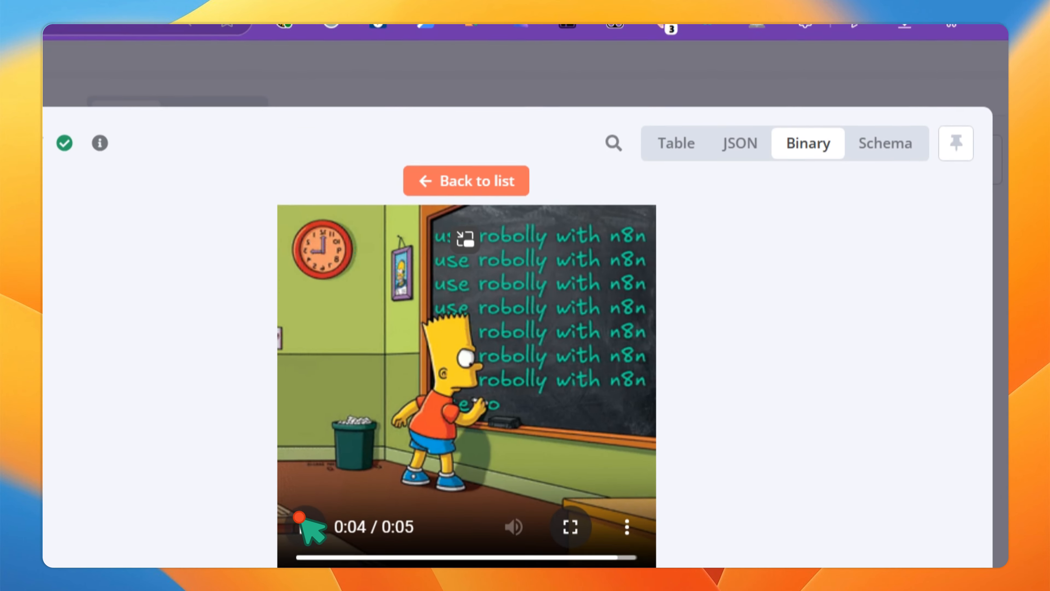
- Check the render URL's textColor %2300DF9A in JSON, then preview the mp4 again
{"action": "left_click", "coordinate": [759, 160]}
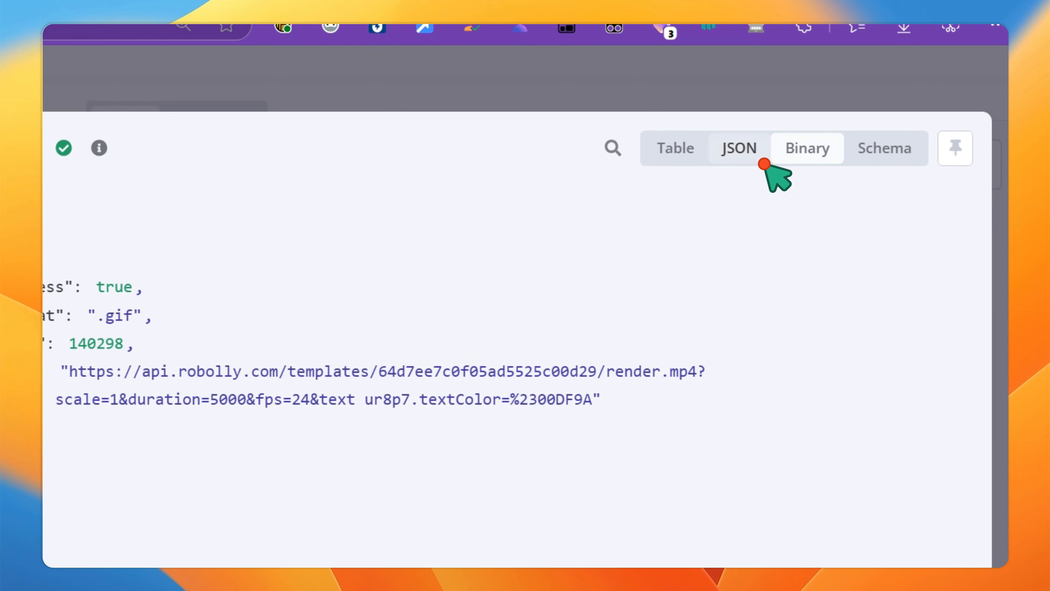
{"action": "left_click_drag", "start_coordinate": [288, 359], "coordinate": [813, 391]}
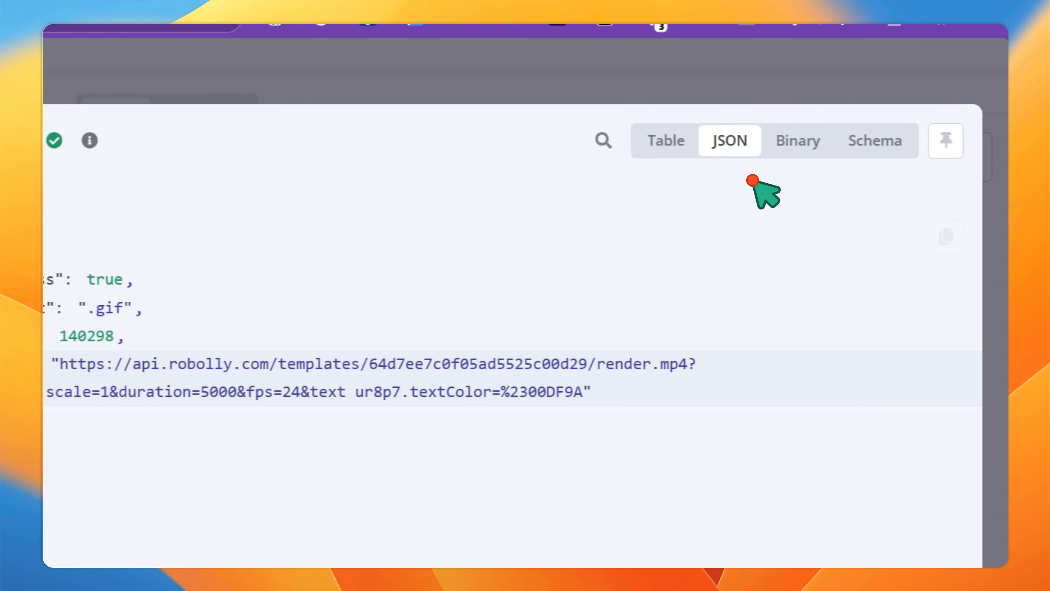
{"action": "left_click", "coordinate": [983, 140]}
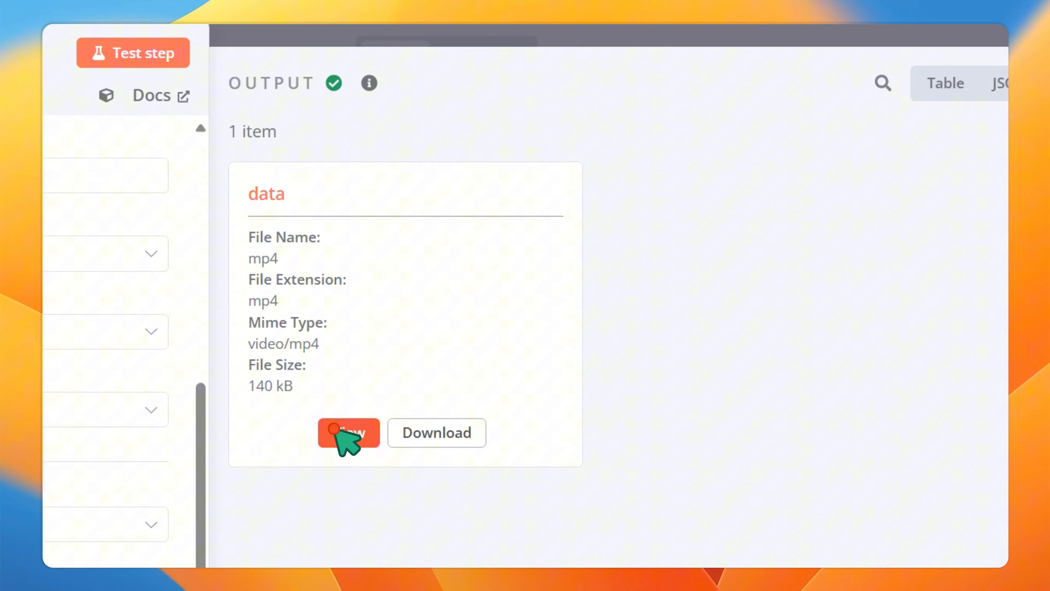
{"action": "left_click", "coordinate": [334, 430]}
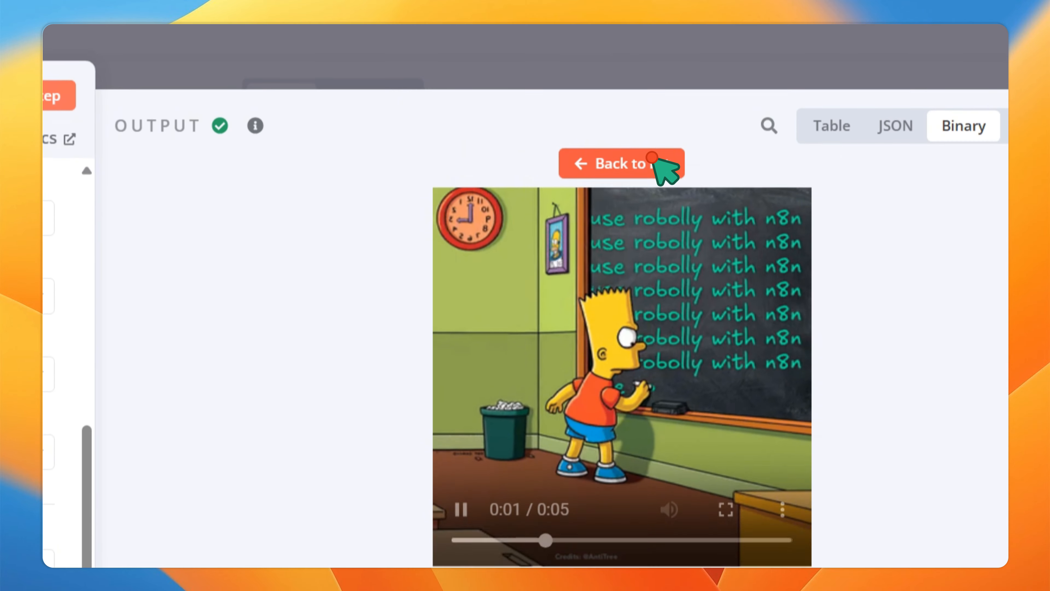
{"action": "left_click", "coordinate": [654, 161]}
- Switch the Robolly operation to Get Renders and turn off Return All Items, limiting to 10
{"action": "left_click", "coordinate": [831, 125]}
{"action": "left_click", "coordinate": [963, 125]}
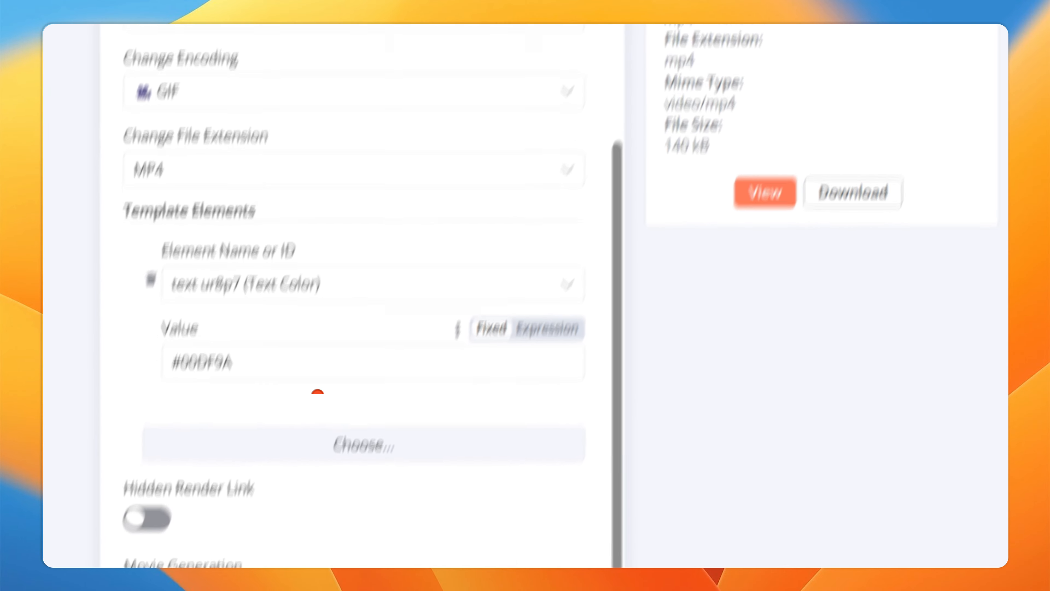
{"action": "scroll", "coordinate": [314, 395], "scroll_direction": "up", "scroll_amount": 5}
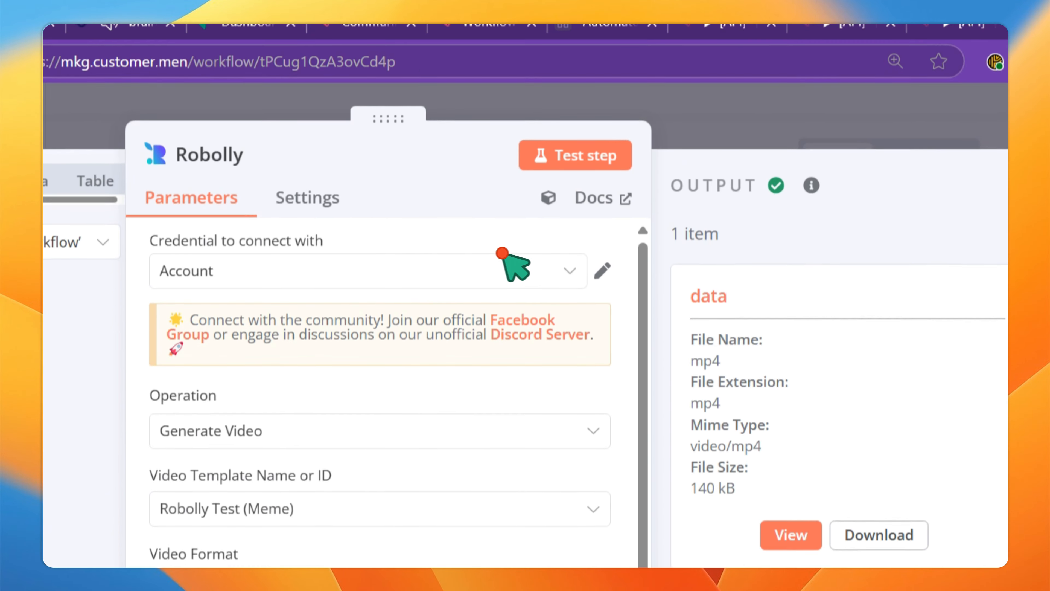
{"action": "left_click", "coordinate": [388, 284]}
{"action": "left_click", "coordinate": [364, 435]}
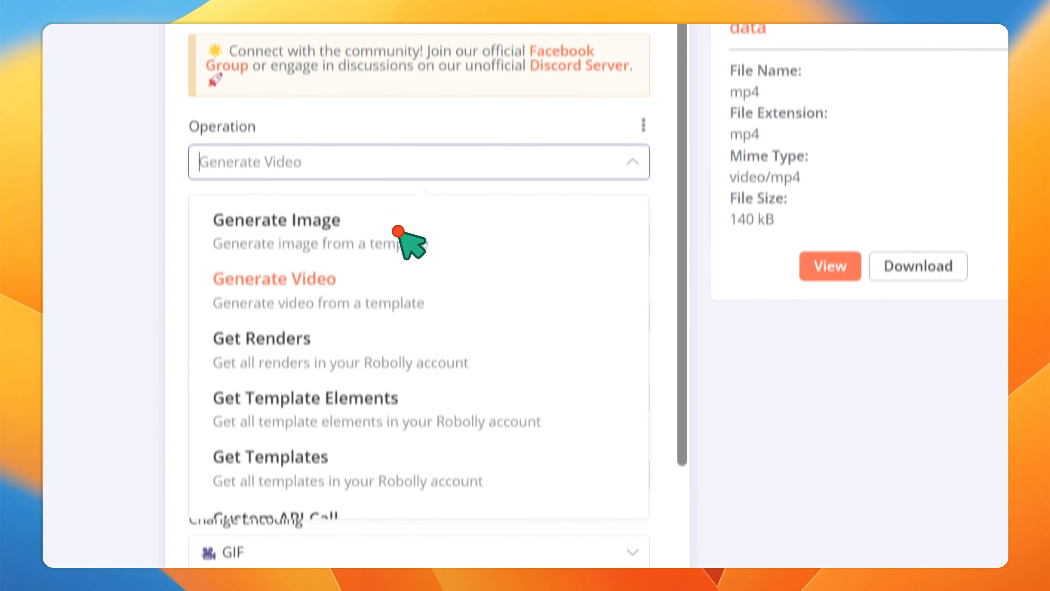
{"action": "left_click", "coordinate": [336, 308]}
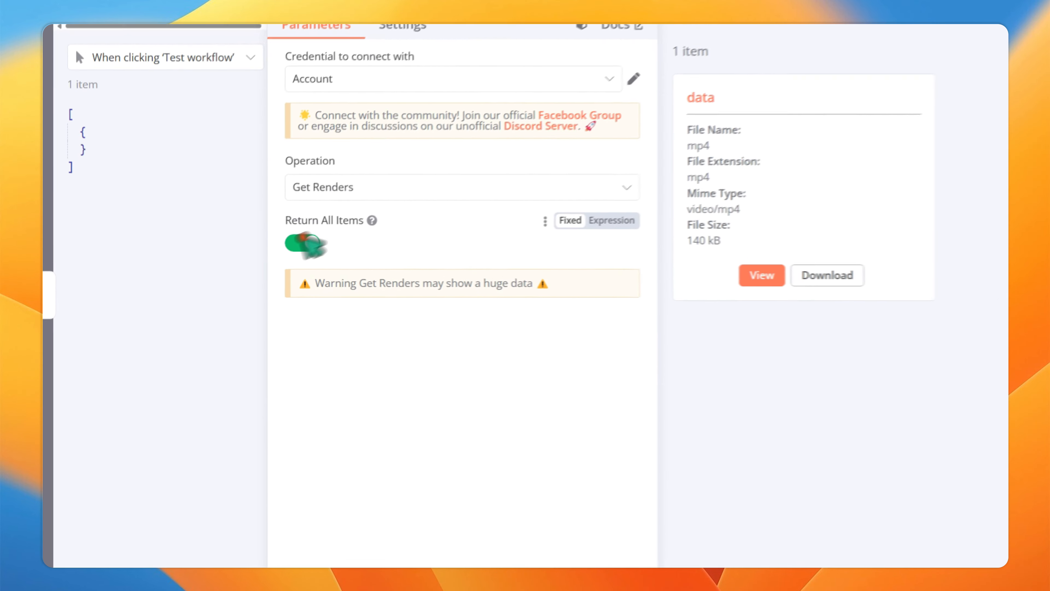
{"action": "left_click", "coordinate": [227, 268]}
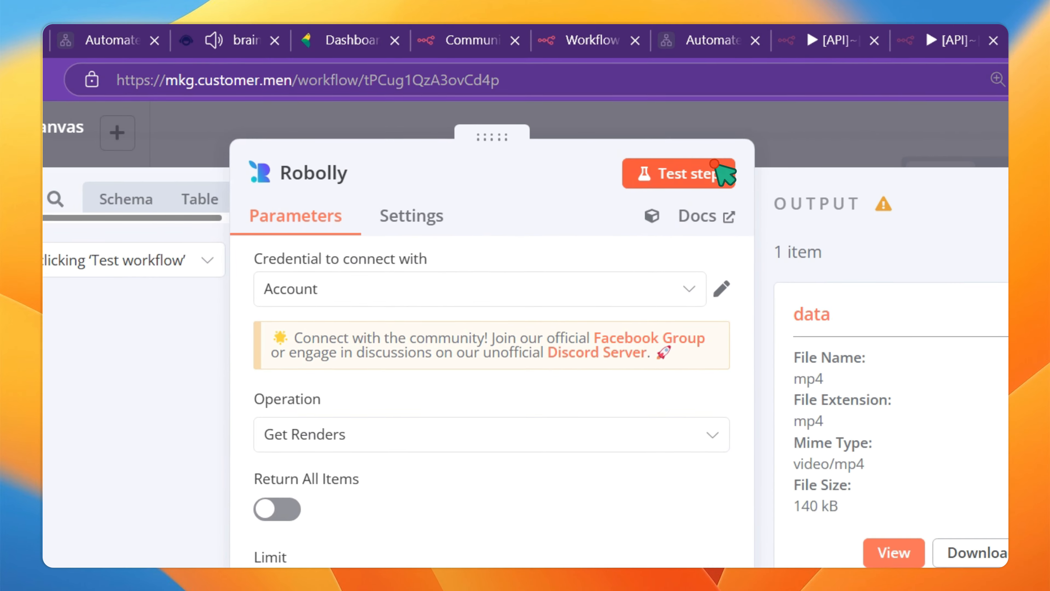
- Run Get Renders and browse the 10 returned renders' ids, sizes, costs and file URLs
{"action": "left_click", "coordinate": [716, 168]}
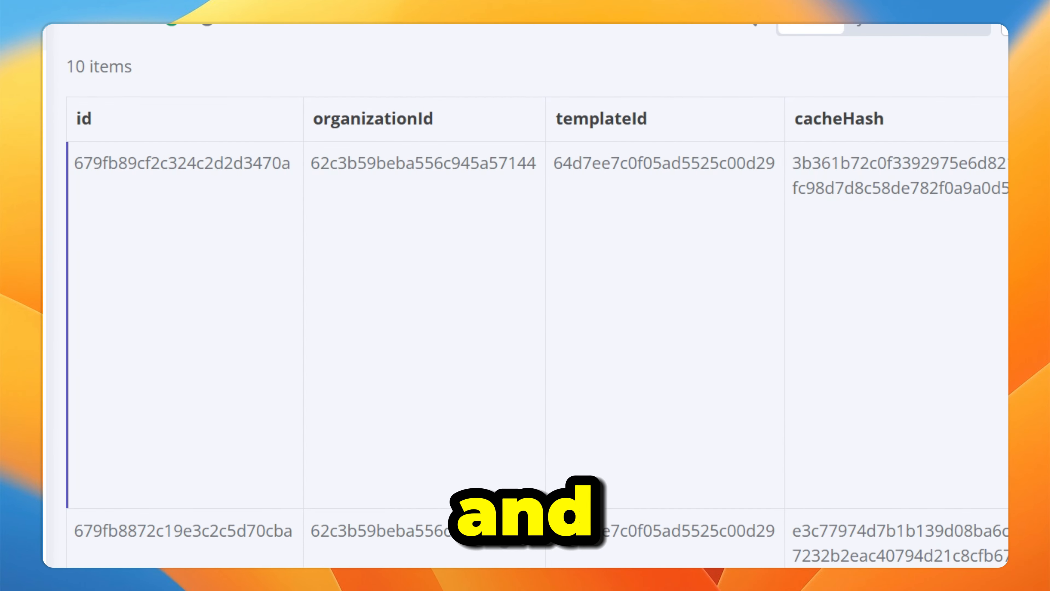
{"action": "scroll", "coordinate": [500, 312], "scroll_direction": "right", "scroll_amount": 1}
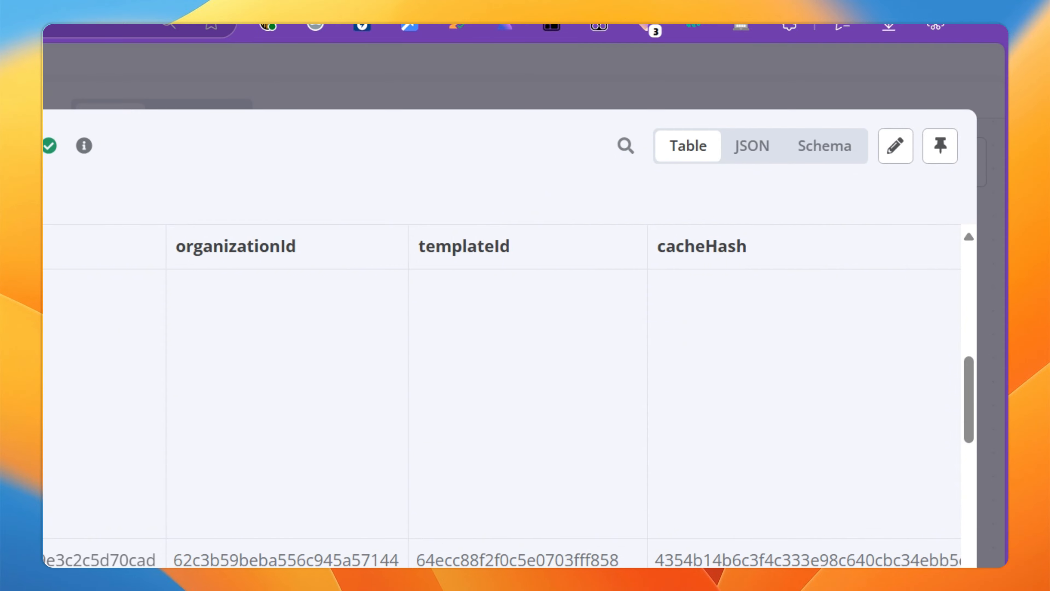
{"action": "scroll", "coordinate": [500, 312], "scroll_direction": "left", "scroll_amount": 15}
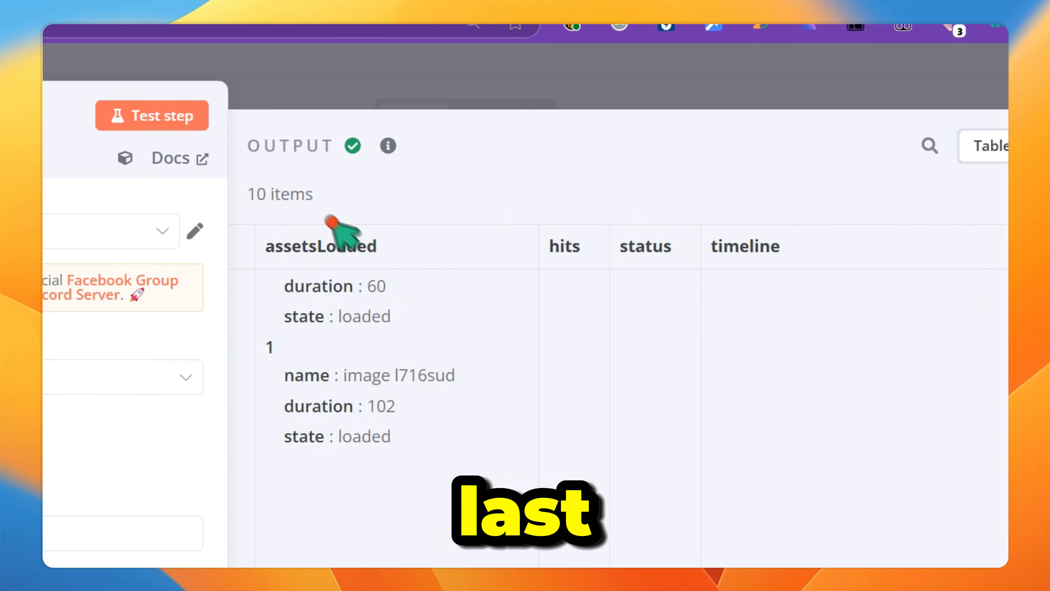
{"action": "scroll", "coordinate": [331, 222], "scroll_direction": "left", "scroll_amount": 20}
{"action": "scroll", "coordinate": [331, 221], "scroll_direction": "up", "scroll_amount": 10}
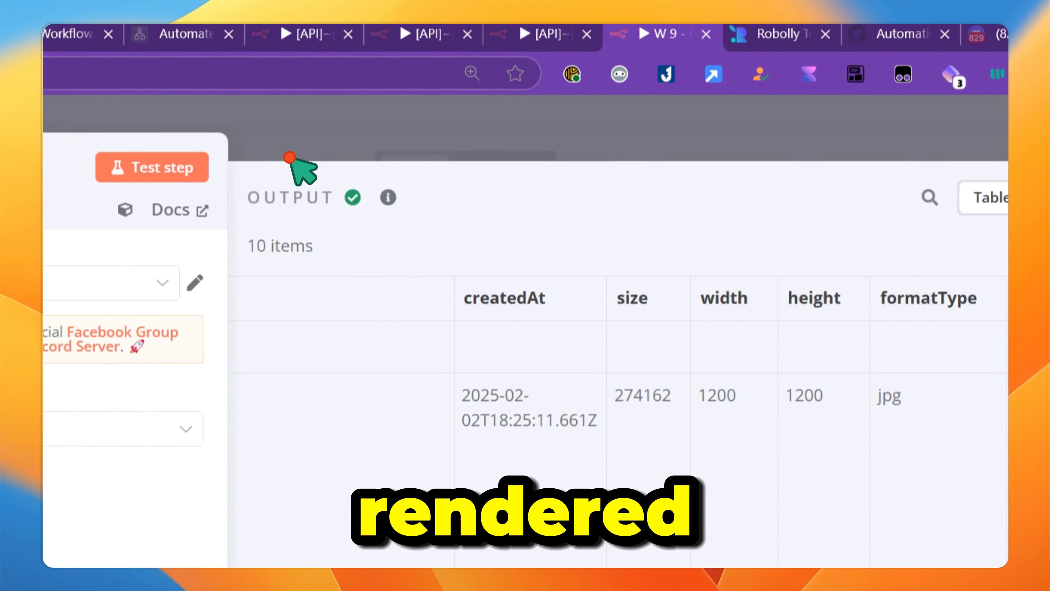
{"action": "scroll", "coordinate": [351, 188], "scroll_direction": "right", "scroll_amount": 20}
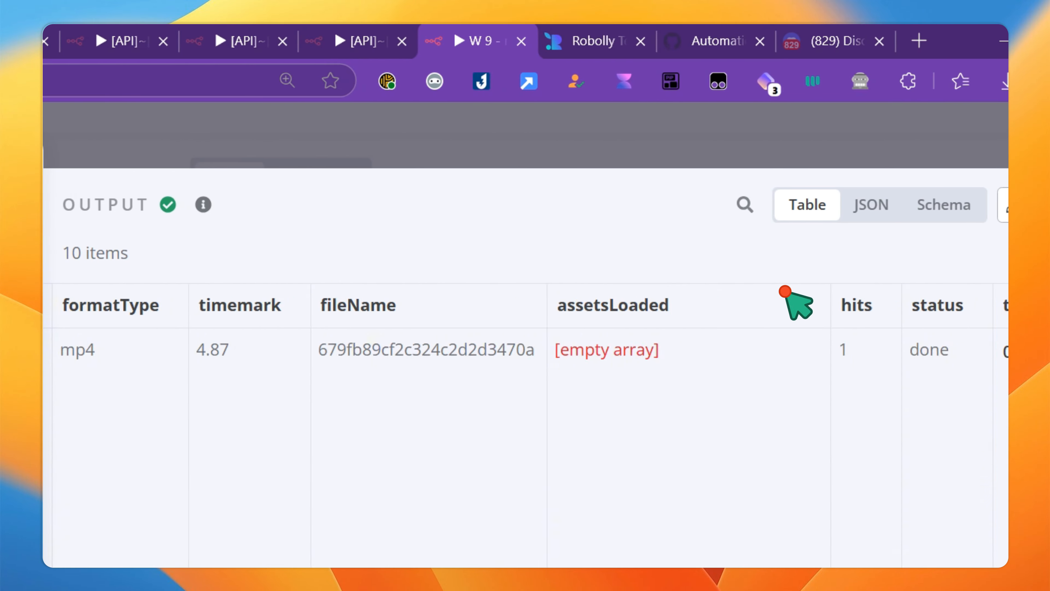
{"action": "scroll", "coordinate": [785, 291], "scroll_direction": "right", "scroll_amount": 5}
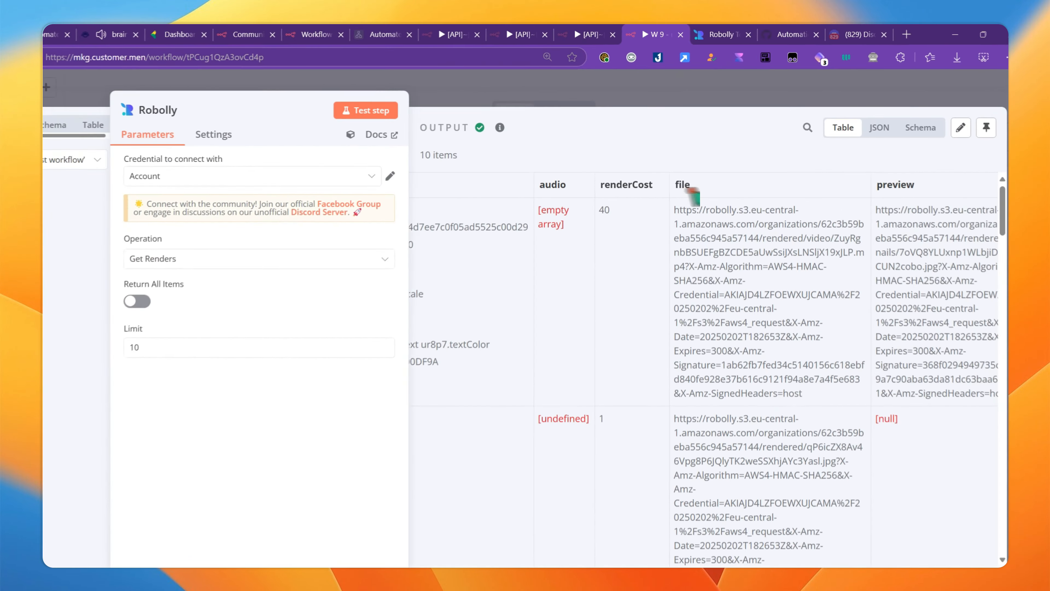
{"action": "scroll", "coordinate": [354, 314], "scroll_direction": "left", "scroll_amount": 2}
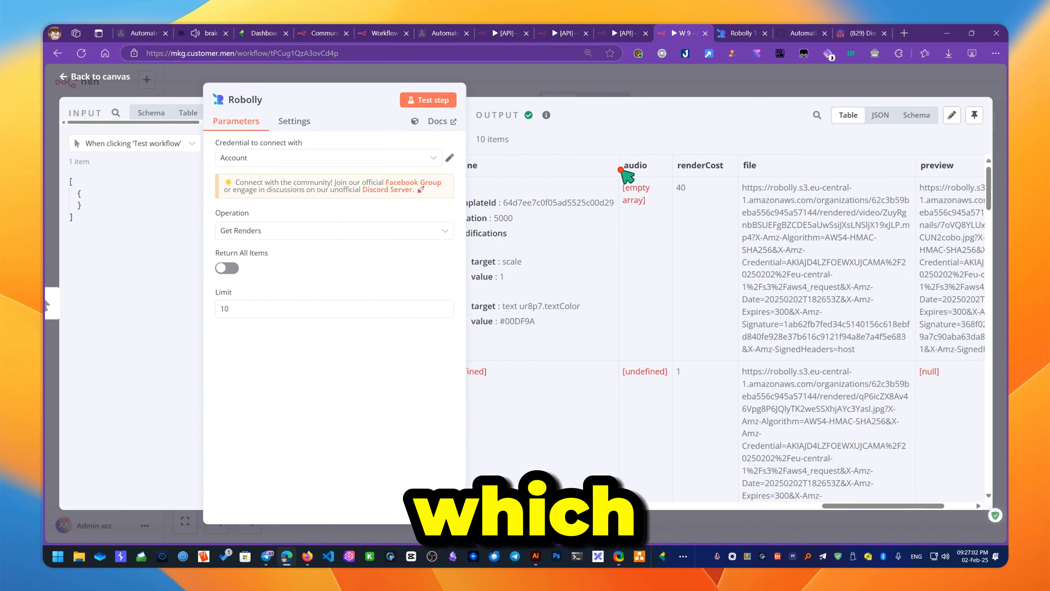
{"action": "scroll", "coordinate": [628, 187], "scroll_direction": "left", "scroll_amount": 5}
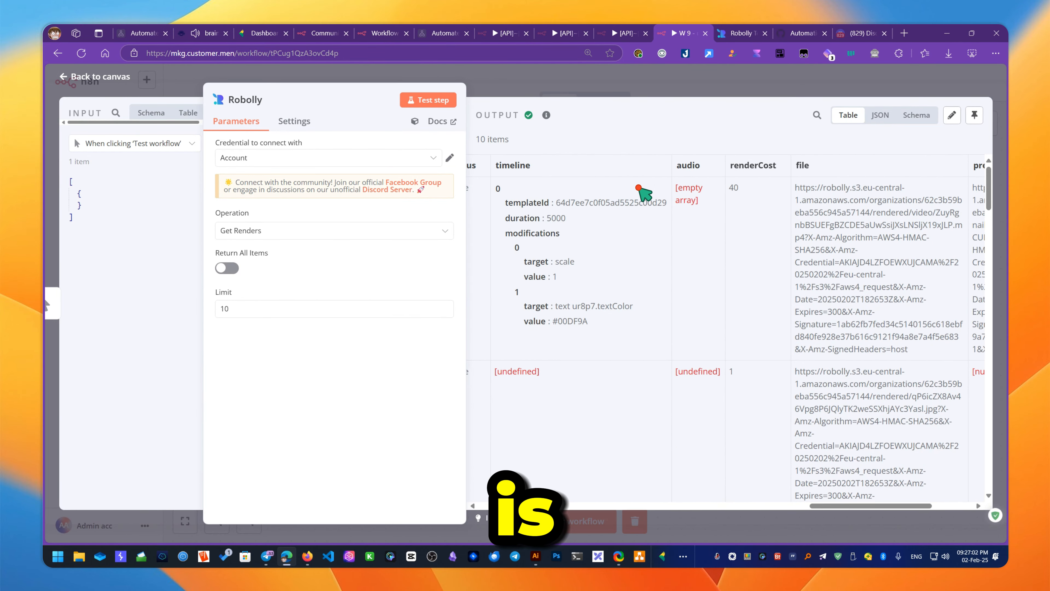
{"action": "scroll", "coordinate": [637, 257], "scroll_direction": "down", "scroll_amount": 1}
{"action": "scroll", "coordinate": [661, 306], "scroll_direction": "left", "scroll_amount": 1}
{"action": "scroll", "coordinate": [687, 285], "scroll_direction": "down", "scroll_amount": 1}
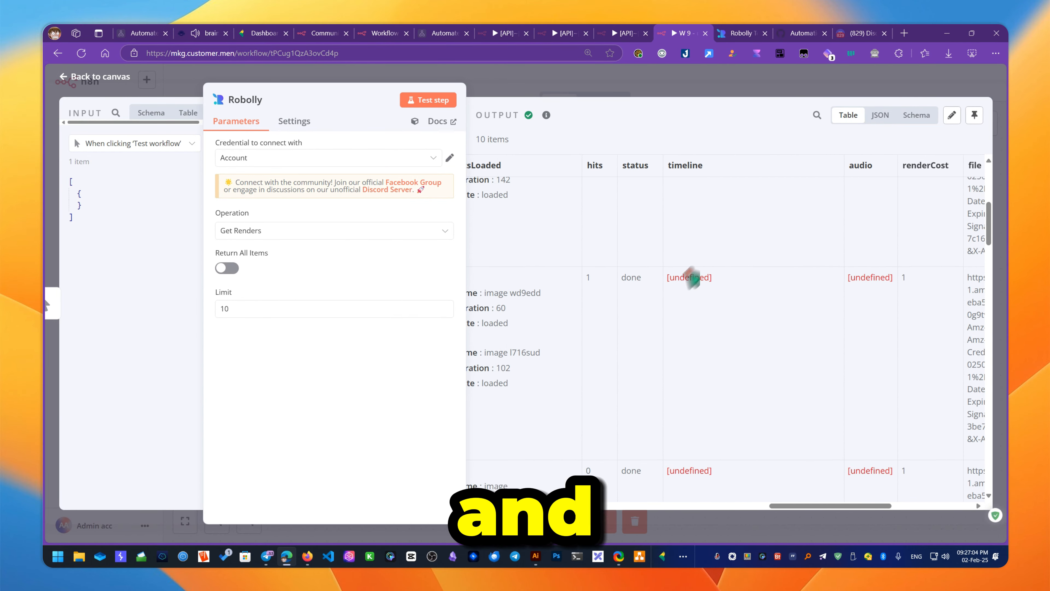
{"action": "scroll", "coordinate": [695, 277], "scroll_direction": "up", "scroll_amount": 3}
{"action": "scroll", "coordinate": [641, 213], "scroll_direction": "left", "scroll_amount": 15}
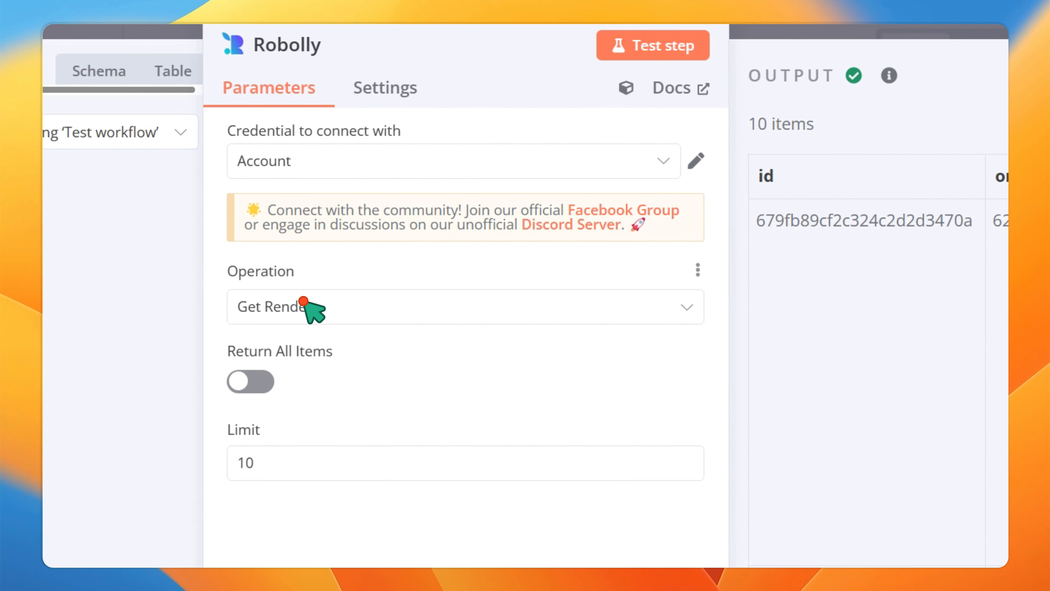
- Switch the Robolly operation to Get Template Elements and pick the Robolly Test (Meme) template
{"action": "left_click", "coordinate": [305, 301]}
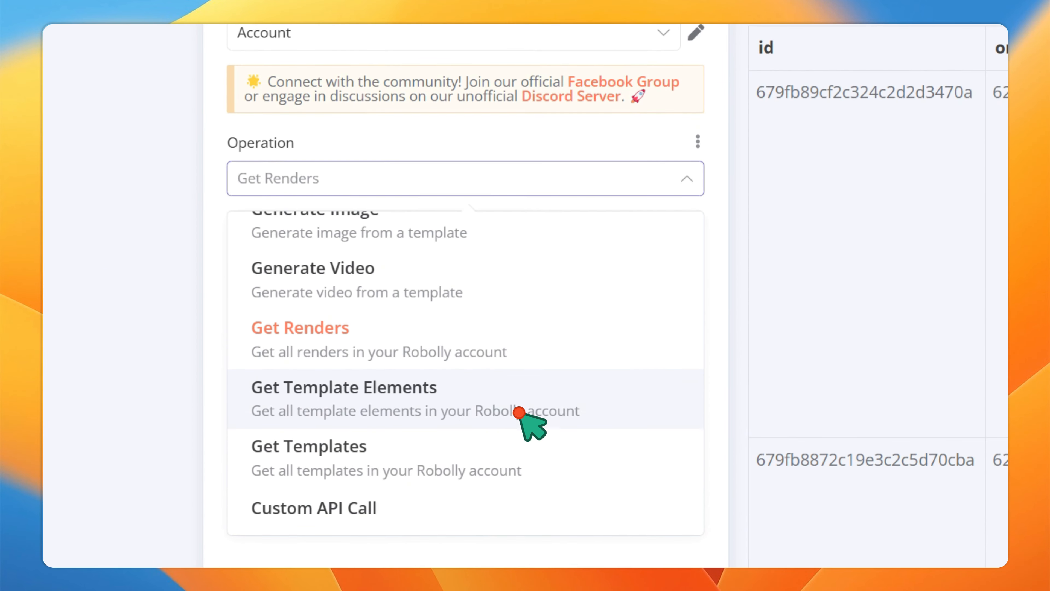
{"action": "left_click", "coordinate": [349, 414]}
{"action": "left_click", "coordinate": [405, 261]}
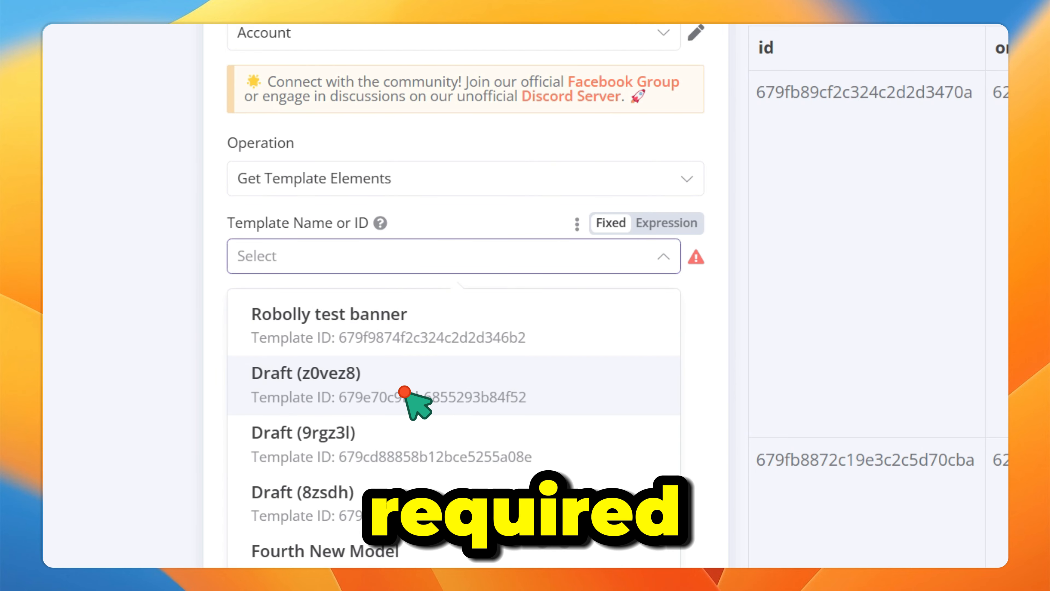
{"action": "scroll", "coordinate": [405, 377], "scroll_direction": "down", "scroll_amount": 5}
{"action": "scroll", "coordinate": [480, 305], "scroll_direction": "up", "scroll_amount": 5}
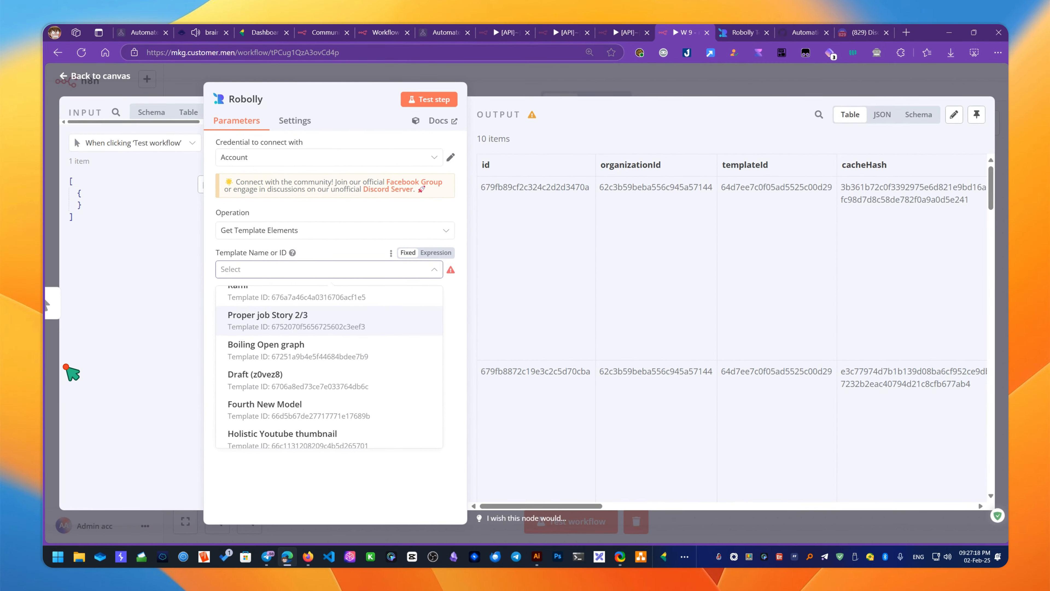
{"action": "type", "text": "test"}
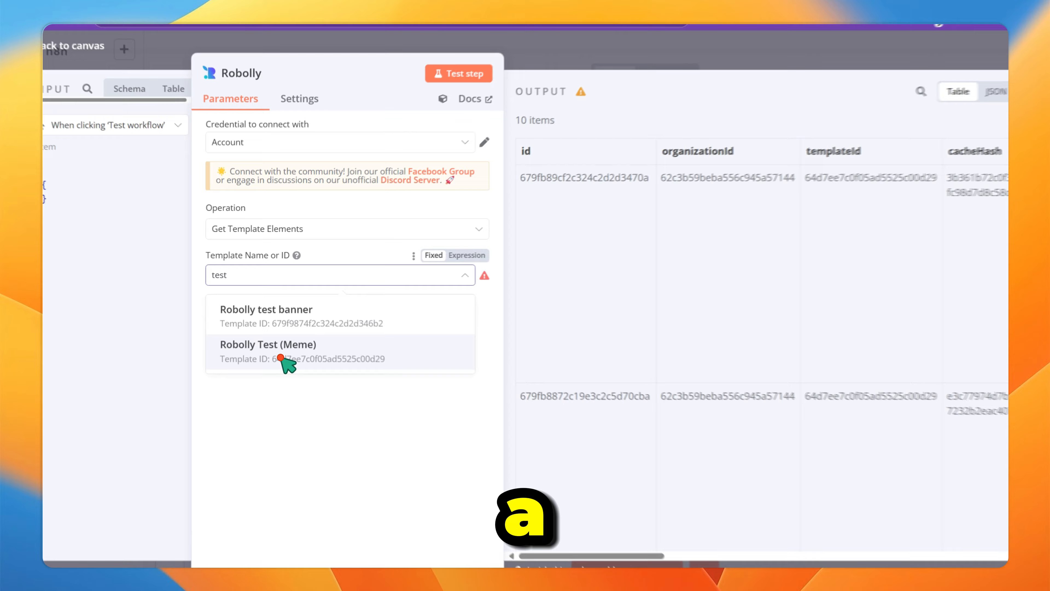
{"action": "left_click", "coordinate": [285, 329]}
- Run the step and review the four returned image and text element keys
{"action": "left_click", "coordinate": [587, 170]}
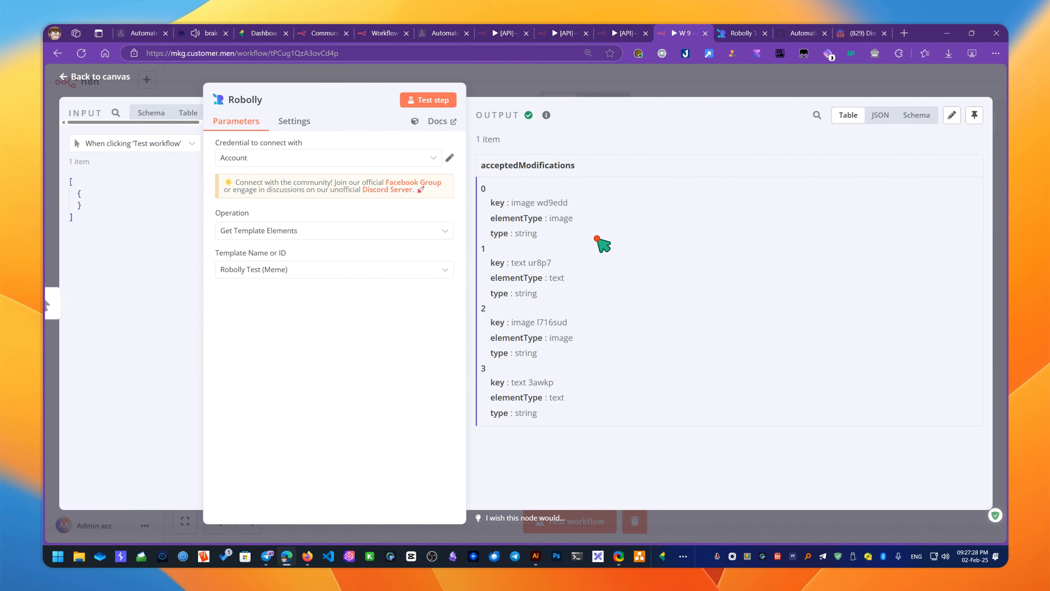
{"action": "left_click_drag", "start_coordinate": [511, 203], "coordinate": [574, 422]}
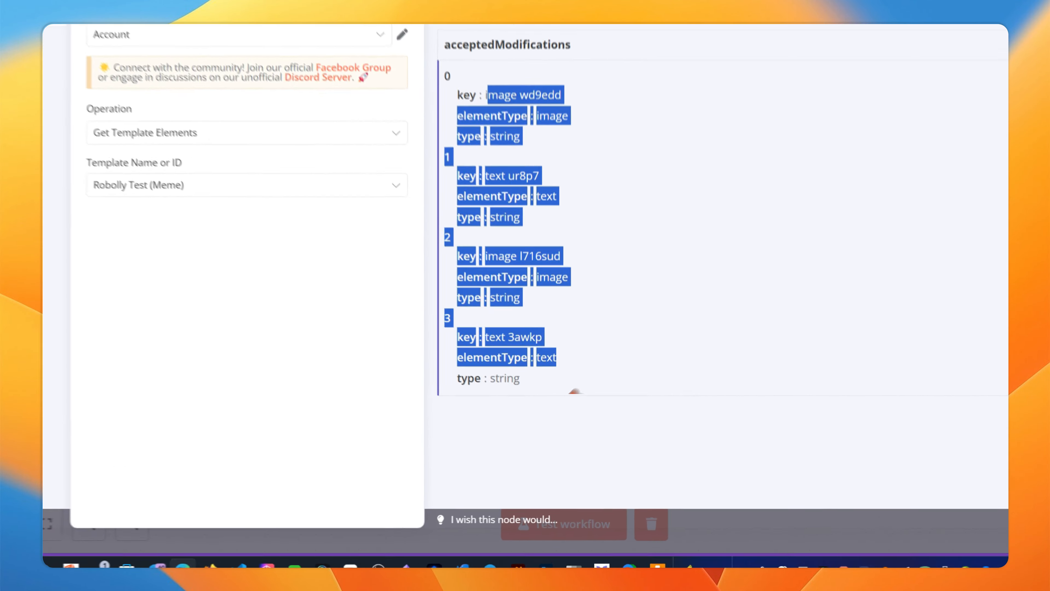
{"action": "left_click", "coordinate": [559, 445]}
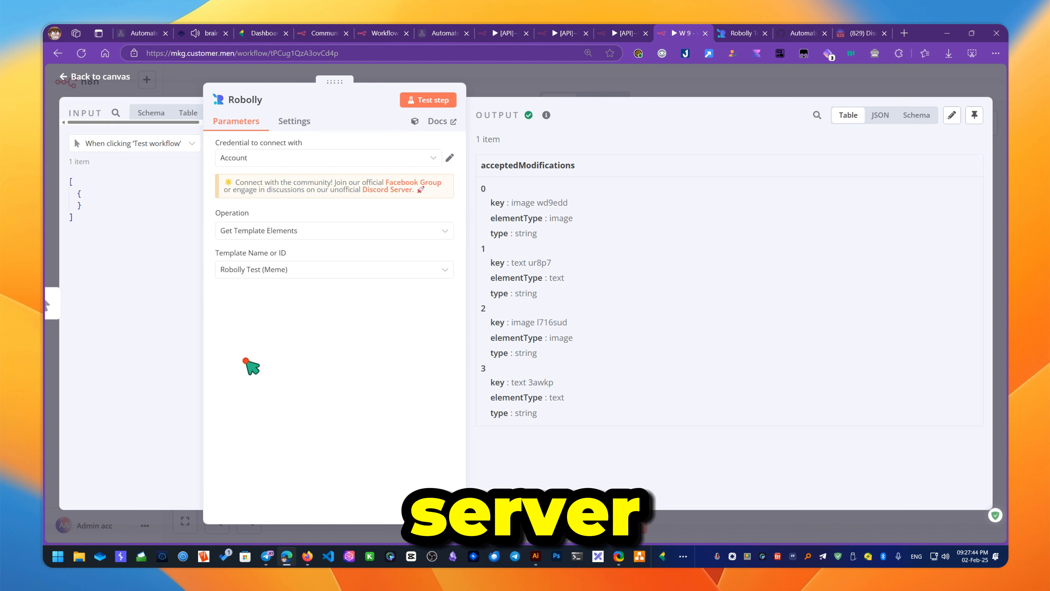
- Change the Robolly operation from Get Template Elements to Get Templates
{"action": "left_click", "coordinate": [304, 276]}
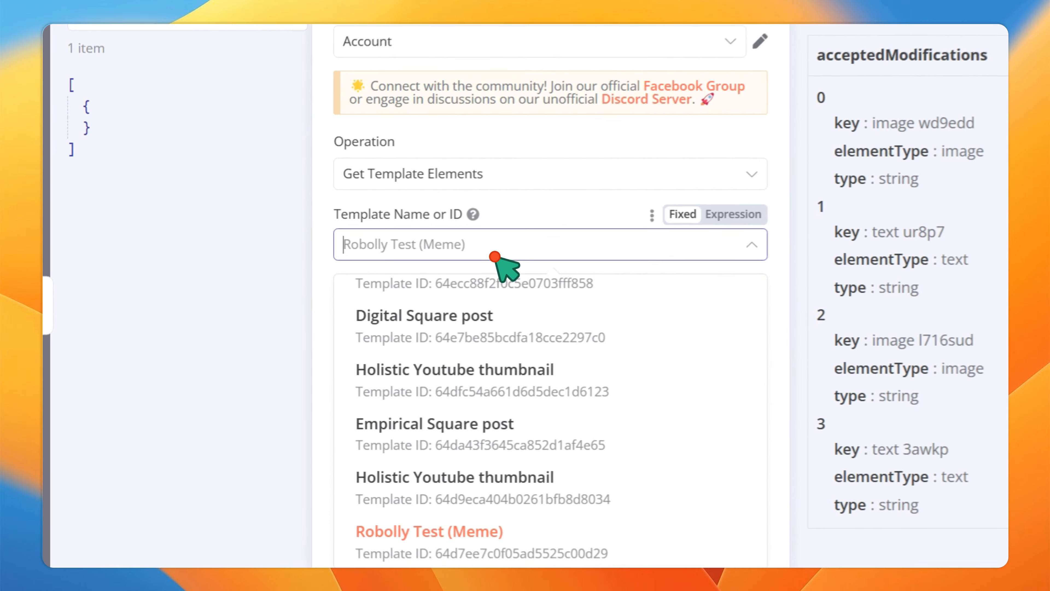
{"action": "scroll", "coordinate": [304, 314], "scroll_direction": "down", "scroll_amount": 4}
{"action": "scroll", "coordinate": [311, 290], "scroll_direction": "up", "scroll_amount": 2}
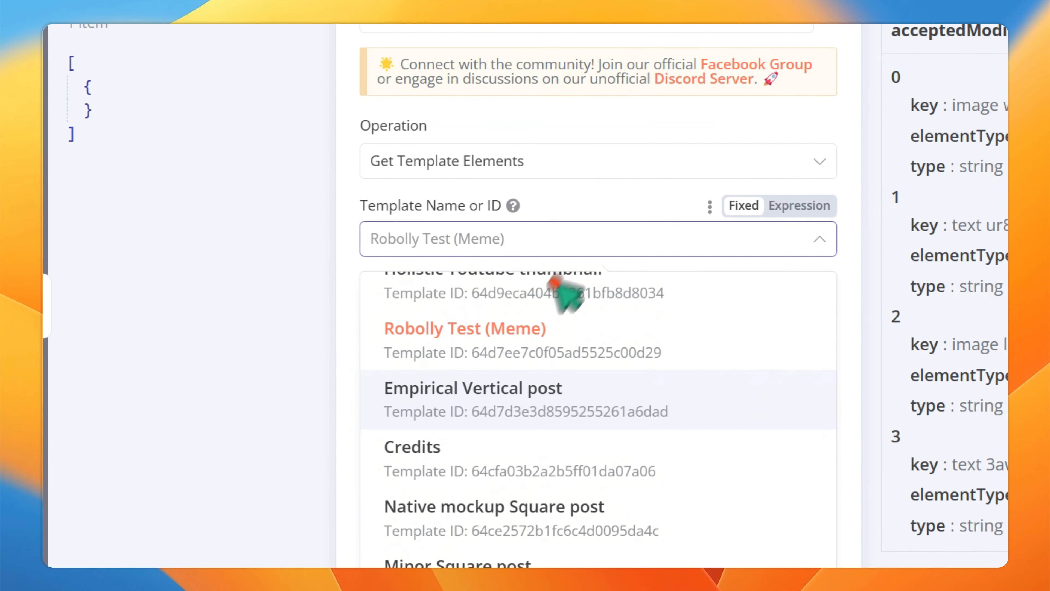
{"action": "left_click", "coordinate": [593, 176]}
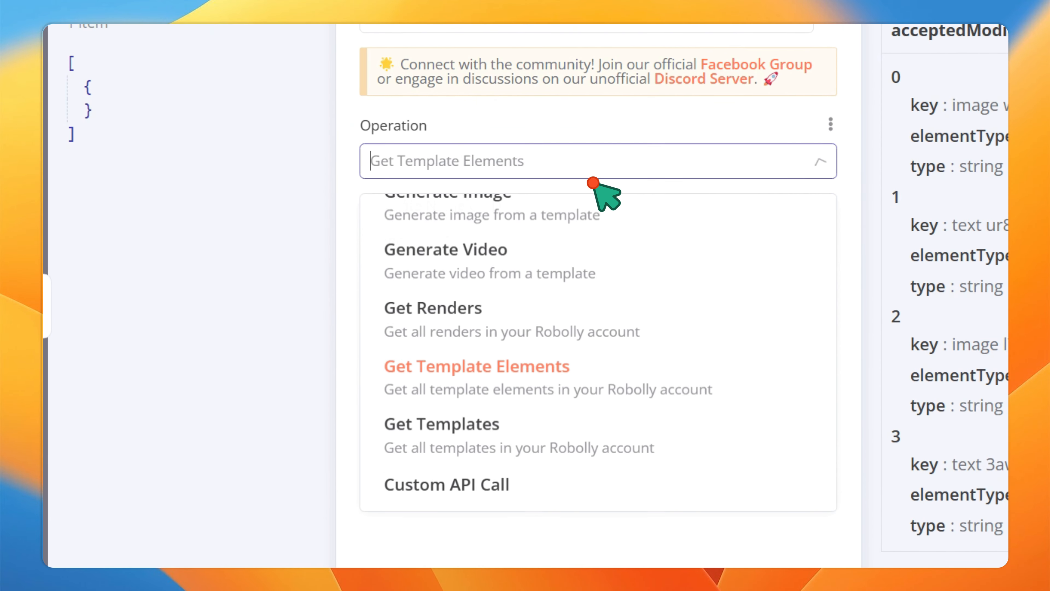
{"action": "left_click", "coordinate": [592, 176]}
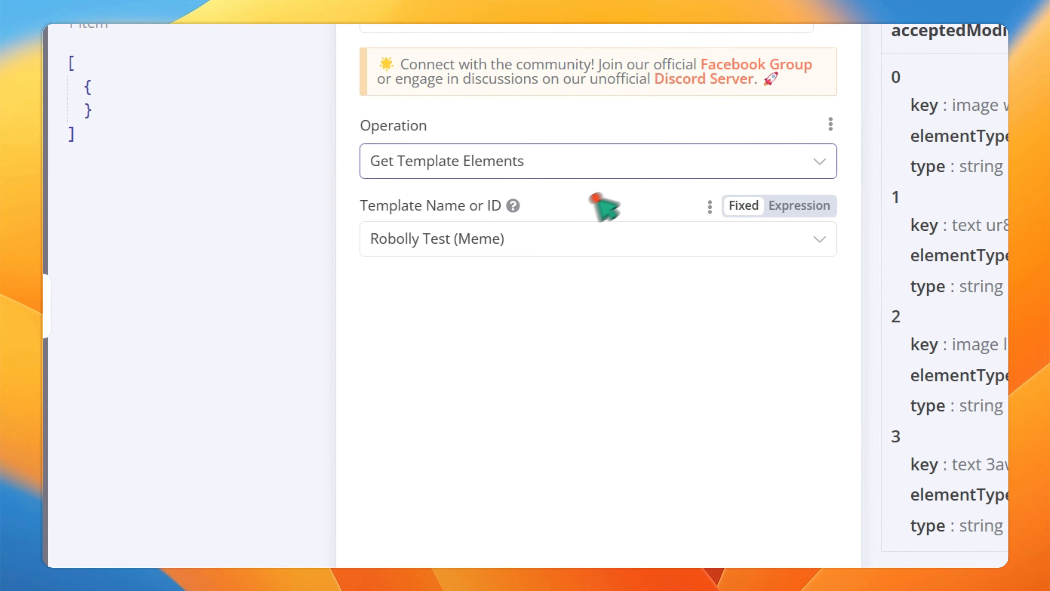
{"action": "left_click", "coordinate": [611, 165]}
{"action": "left_click", "coordinate": [454, 419]}
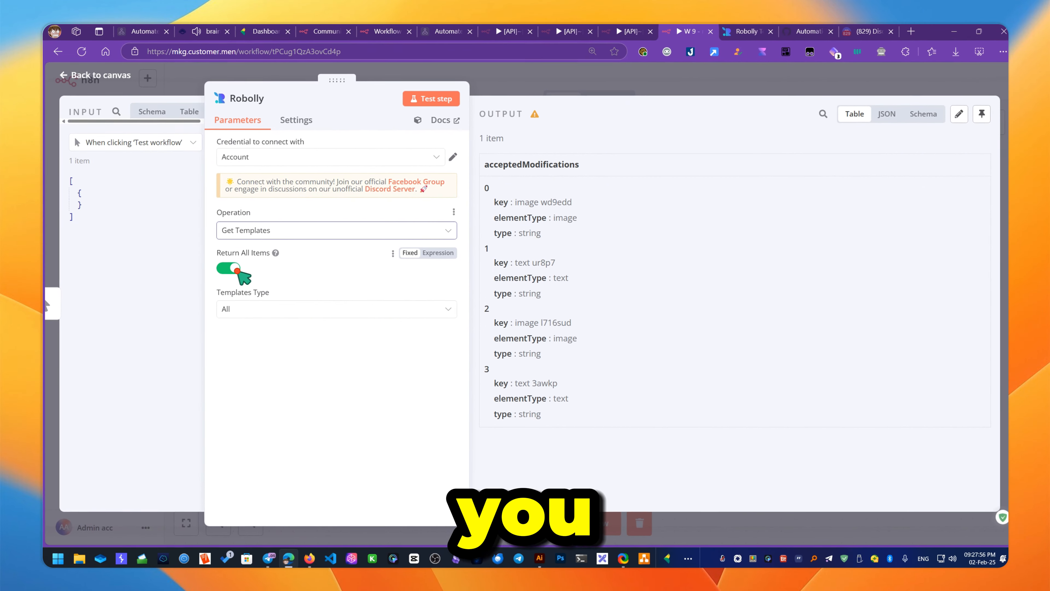
- Turn off Return All Items, set Limit to 5, and show the template type options
{"action": "left_click", "coordinate": [230, 271]}
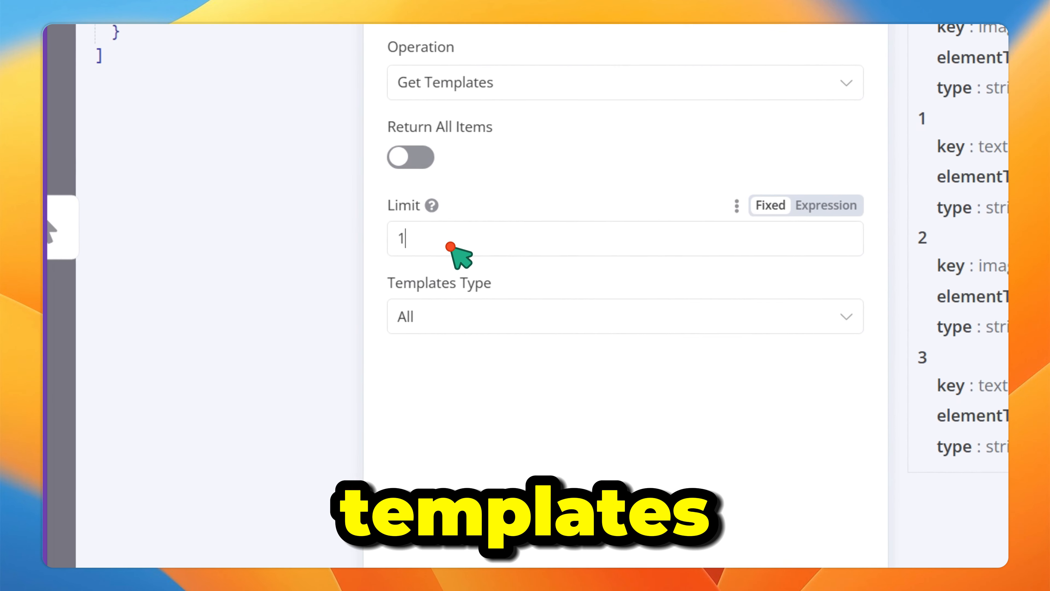
{"action": "left_click_drag", "start_coordinate": [246, 313], "coordinate": [194, 314]}
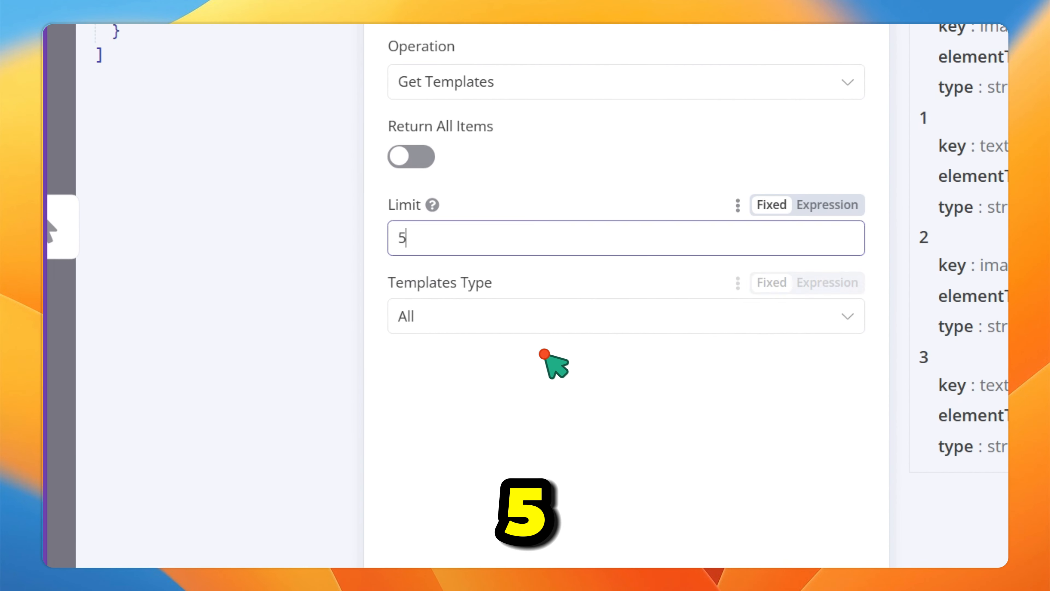
{"action": "left_click", "coordinate": [548, 319]}
{"action": "scroll", "coordinate": [461, 467], "scroll_direction": "down", "scroll_amount": 3}
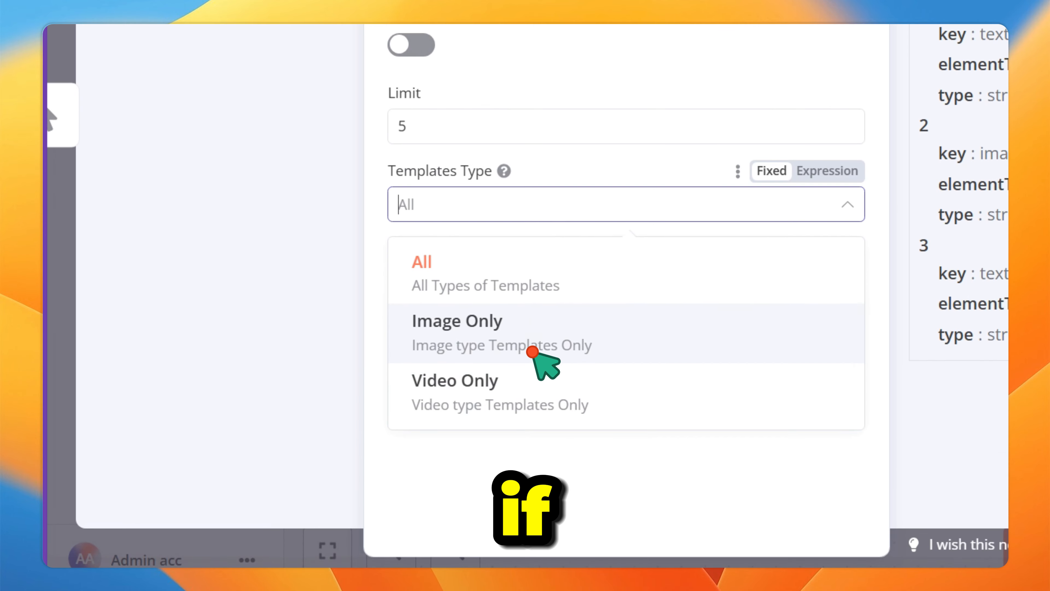
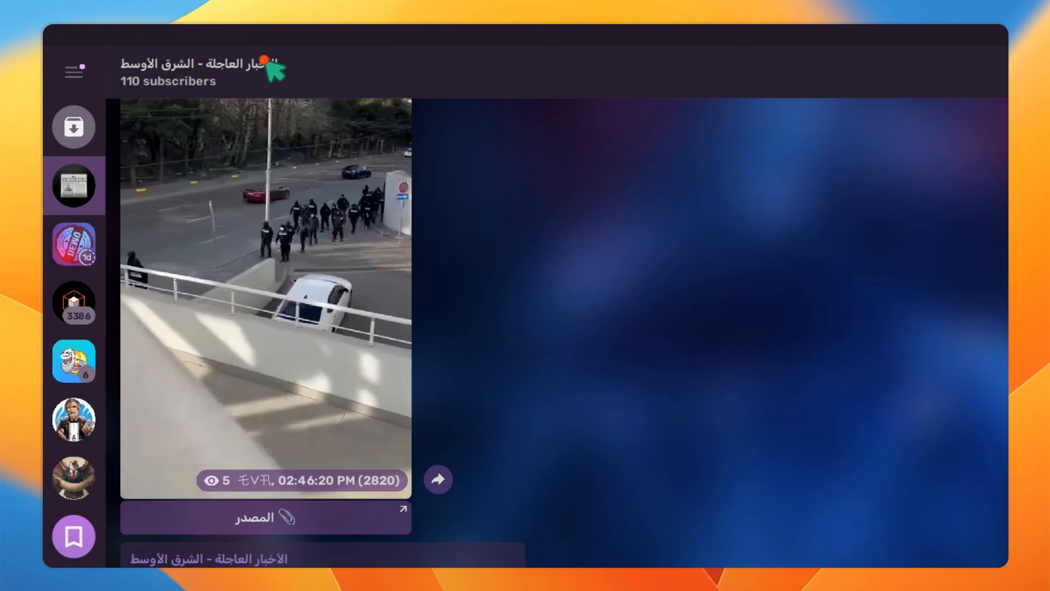
- Glance at the news channel's info panel, scroll through the chat, and close the photo viewer
{"action": "left_click", "coordinate": [265, 62]}
{"action": "left_click", "coordinate": [651, 99]}
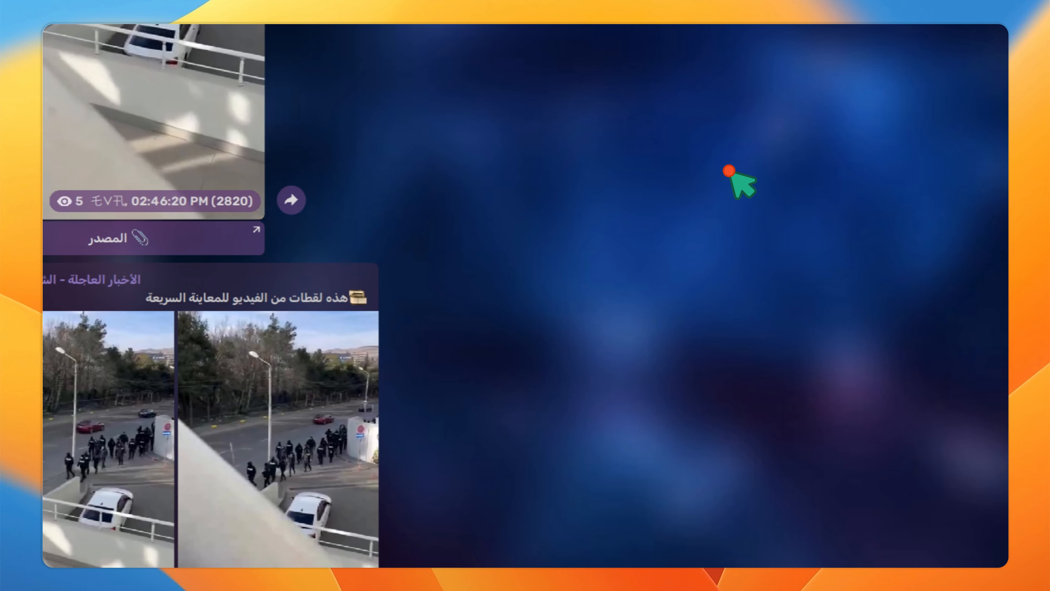
{"action": "scroll", "coordinate": [732, 187], "scroll_direction": "down", "scroll_amount": 15}
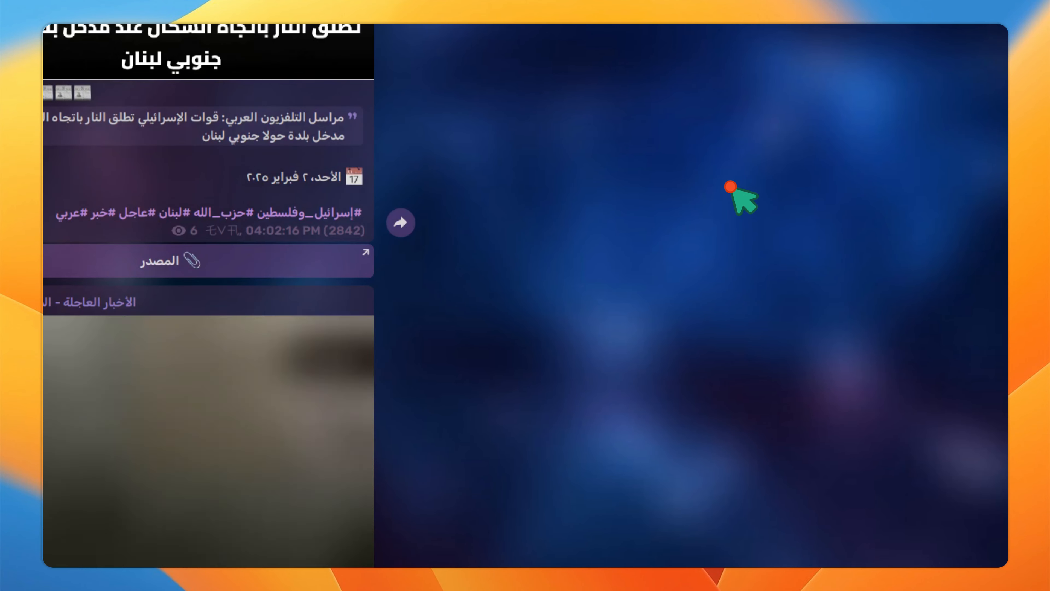
{"action": "scroll", "coordinate": [669, 199], "scroll_direction": "up", "scroll_amount": 20}
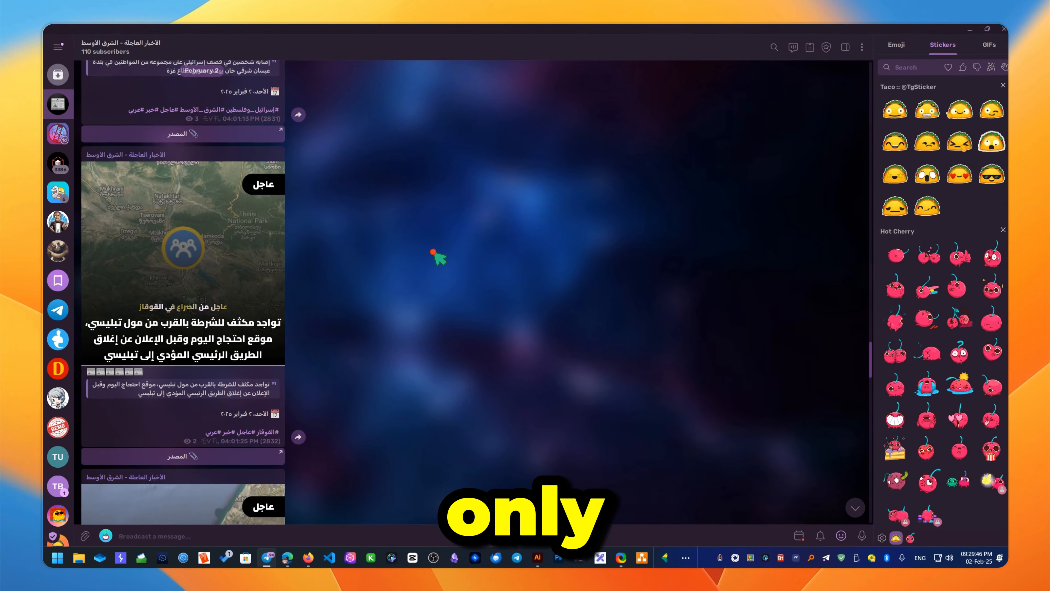
{"action": "scroll", "coordinate": [434, 256], "scroll_direction": "down", "scroll_amount": 10}
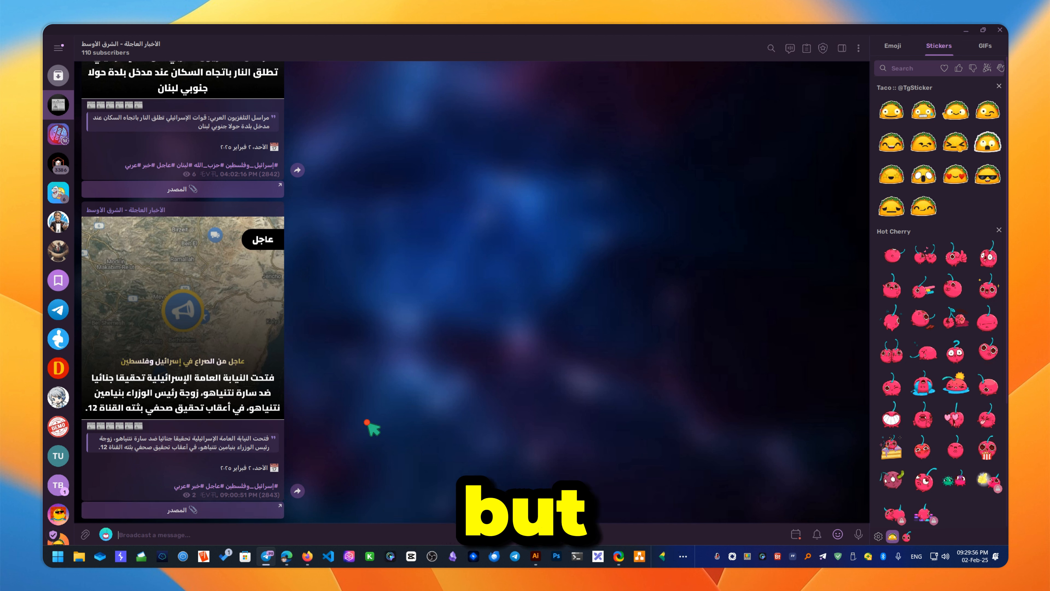
{"action": "scroll", "coordinate": [364, 422], "scroll_direction": "up", "scroll_amount": 1}
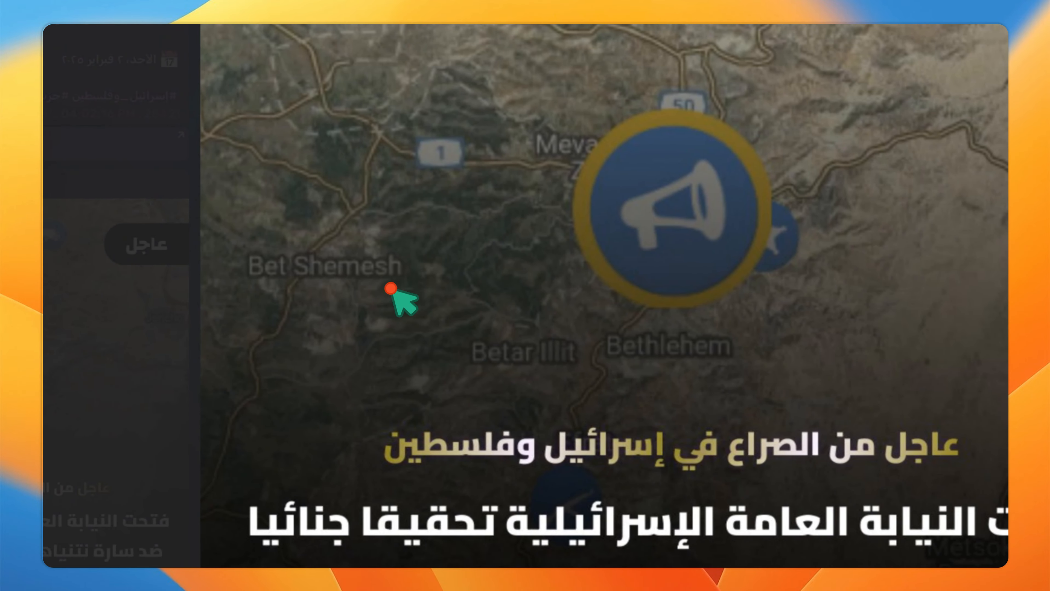
{"action": "left_click", "coordinate": [136, 336]}
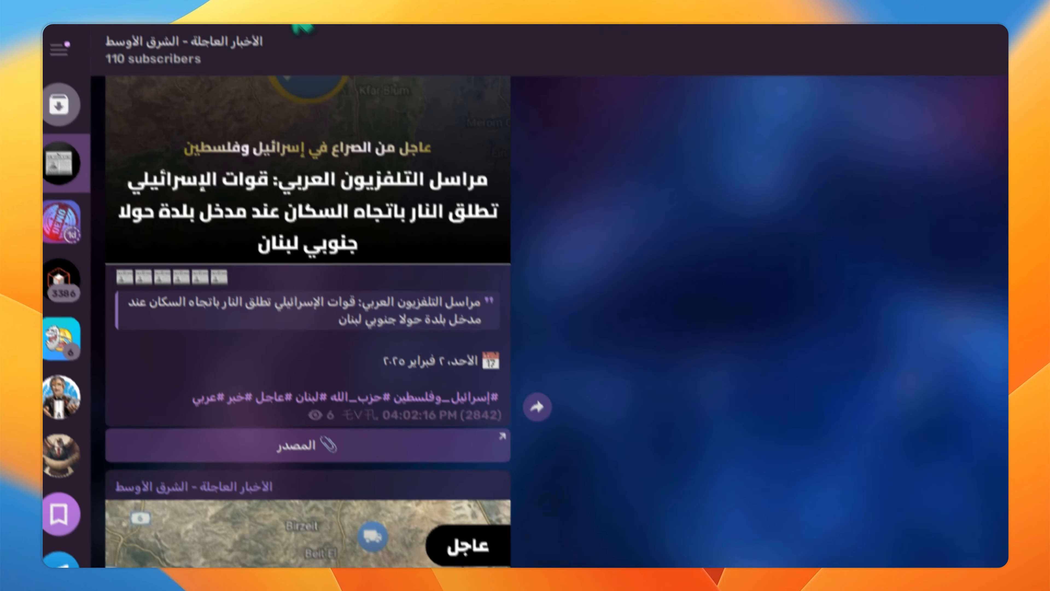
- Open the channel's 2609 shared photos and step through a few in the viewer
{"action": "left_click", "coordinate": [298, 31]}
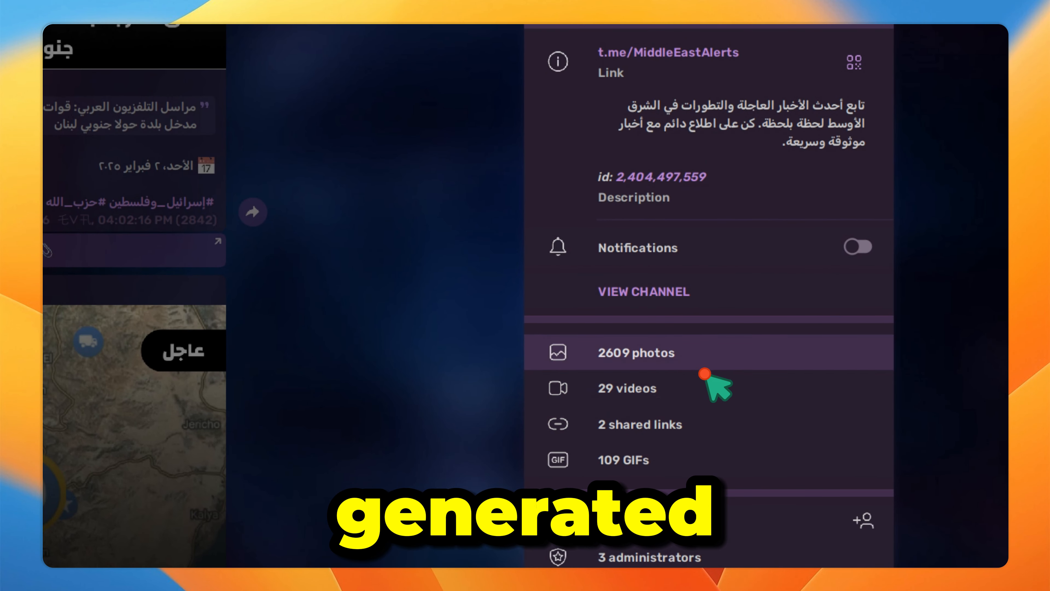
{"action": "left_click", "coordinate": [708, 366]}
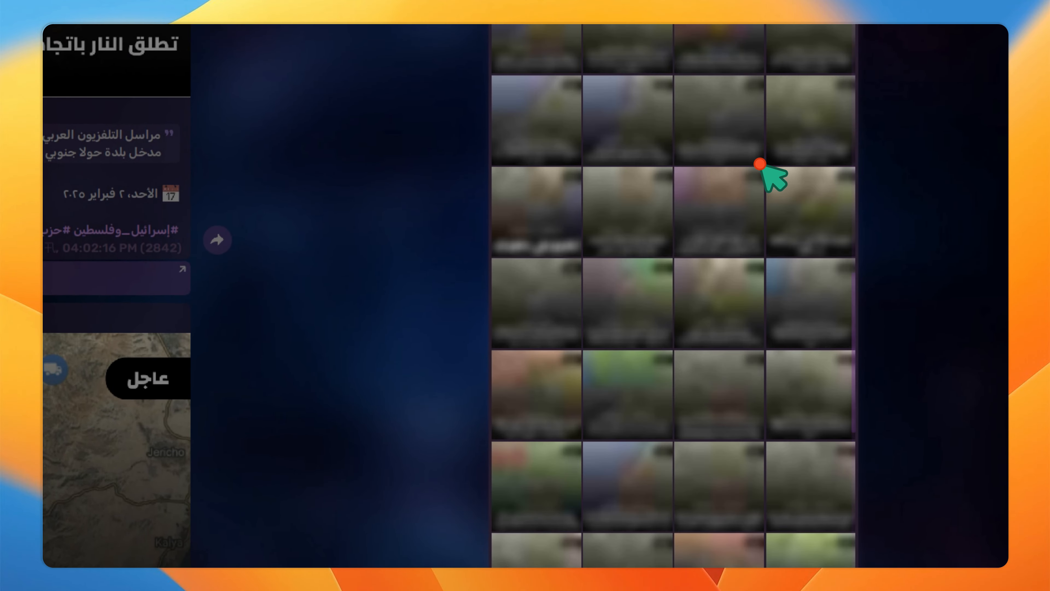
{"action": "scroll", "coordinate": [673, 296], "scroll_direction": "up", "scroll_amount": 15}
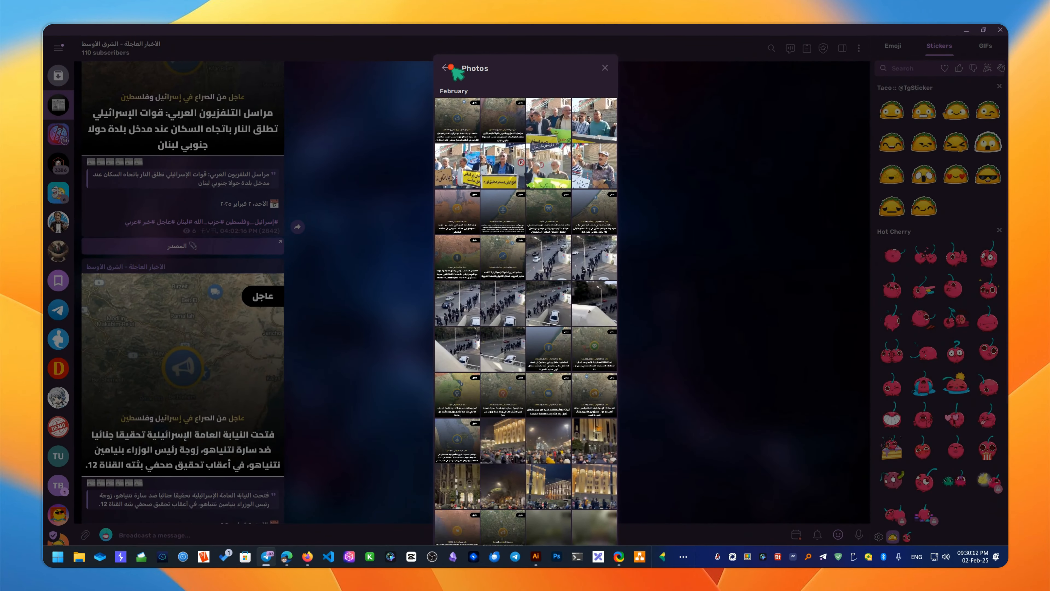
{"action": "left_click", "coordinate": [460, 113]}
{"action": "left_click", "coordinate": [67, 352]}
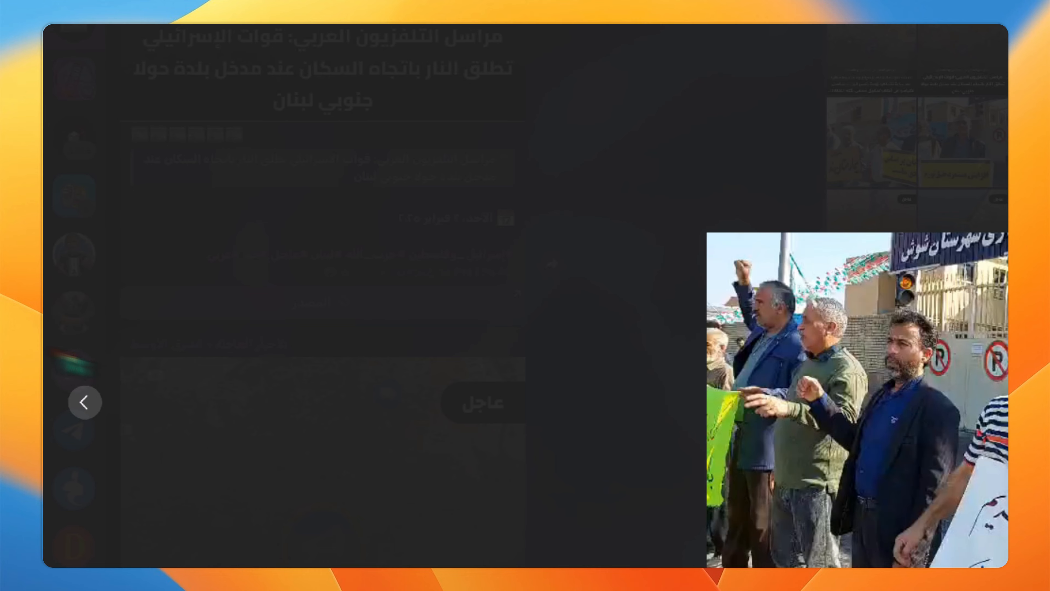
{"action": "left_click", "coordinate": [72, 363]}
{"action": "key", "text": "Escape"}
- View the night crowd photo, then open a map news image full-size
{"action": "scroll", "coordinate": [657, 295], "scroll_direction": "down", "scroll_amount": 10}
{"action": "left_click", "coordinate": [605, 276]}
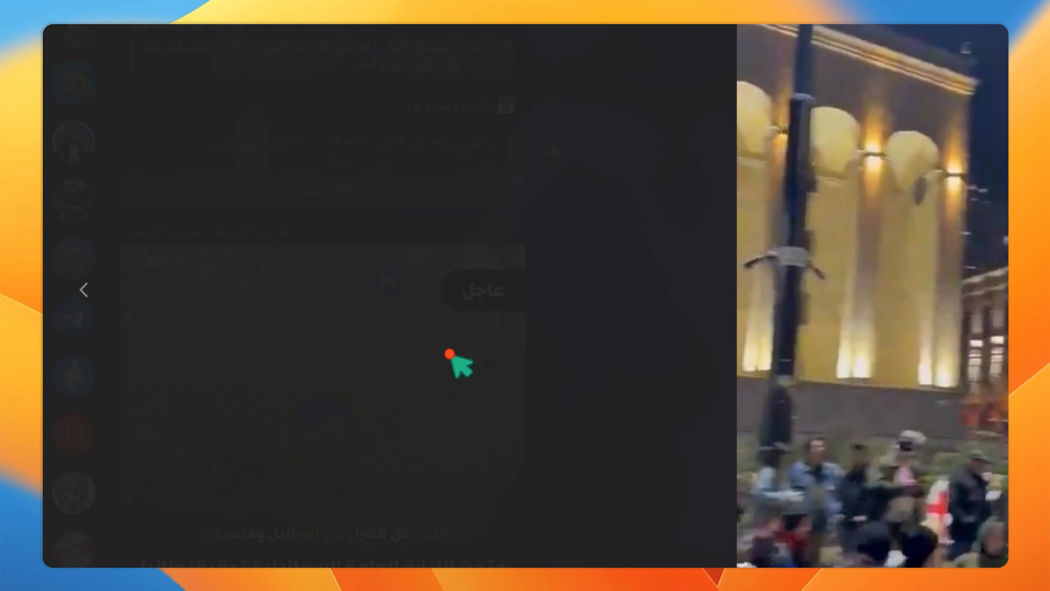
{"action": "key", "text": "Escape"}
{"action": "scroll", "coordinate": [744, 331], "scroll_direction": "down", "scroll_amount": 5}
{"action": "left_click", "coordinate": [713, 279]}
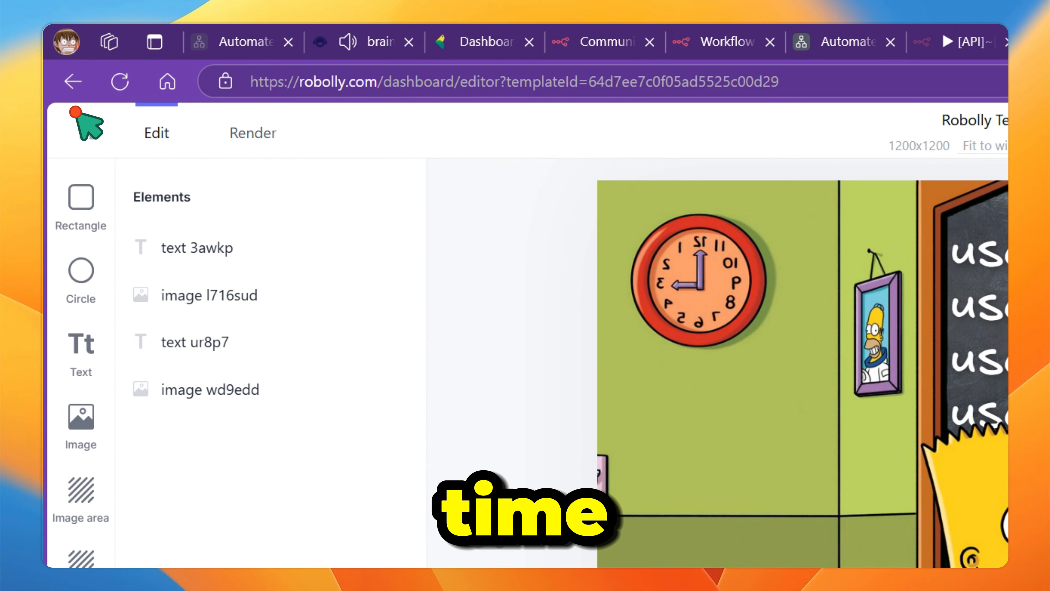
- Return to My templates, listing the Robolly test banner and Robolly Test (Meme) templates
{"action": "left_click", "coordinate": [75, 124]}
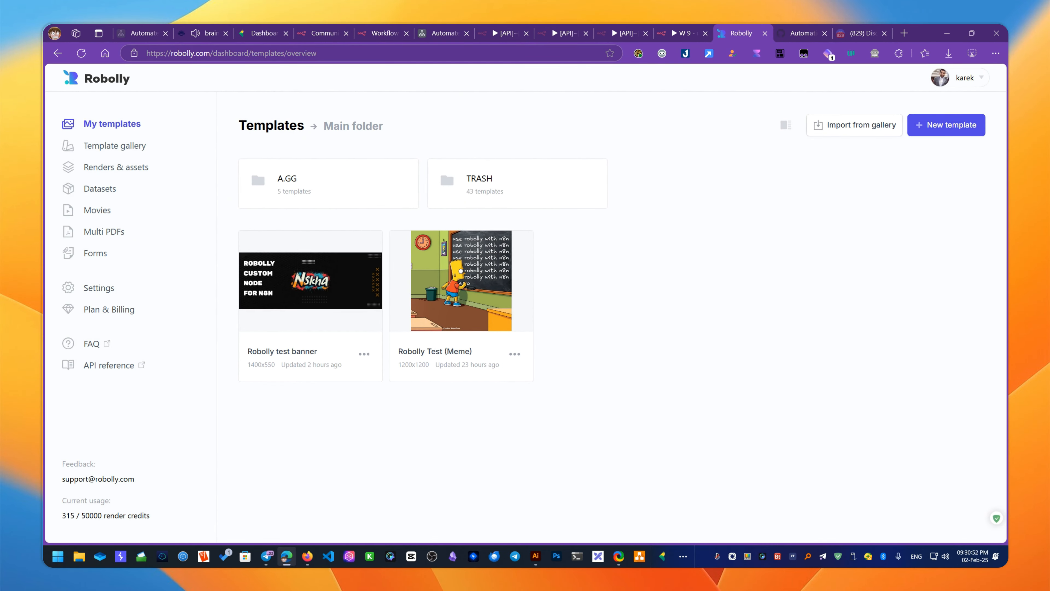
- Go to the Freepik website in a new Firefox tab
{"action": "left_click", "coordinate": [305, 558]}
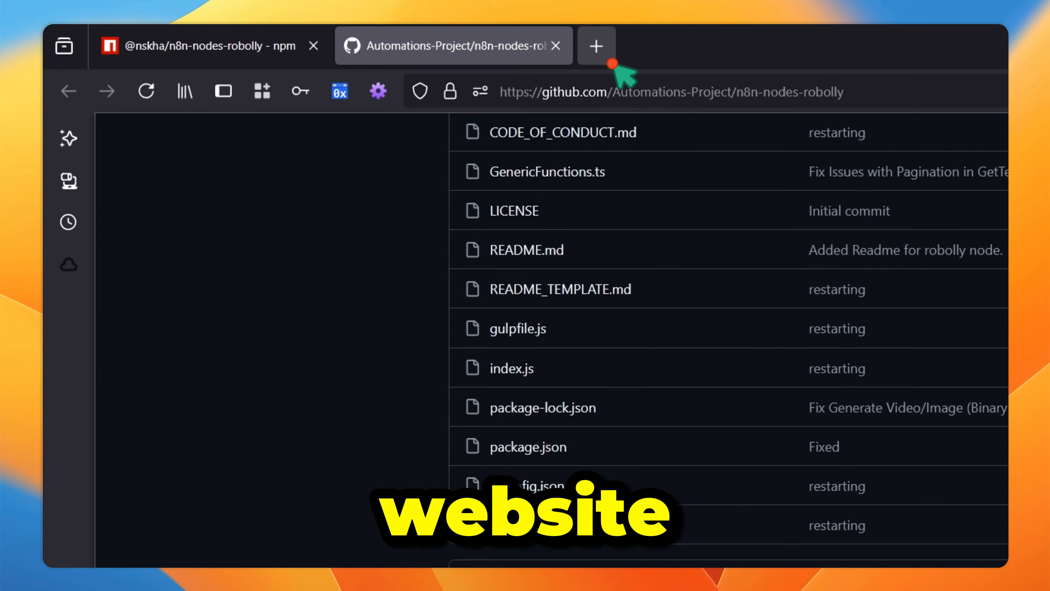
{"action": "left_click", "coordinate": [595, 46]}
{"action": "type", "text": "freepik"}
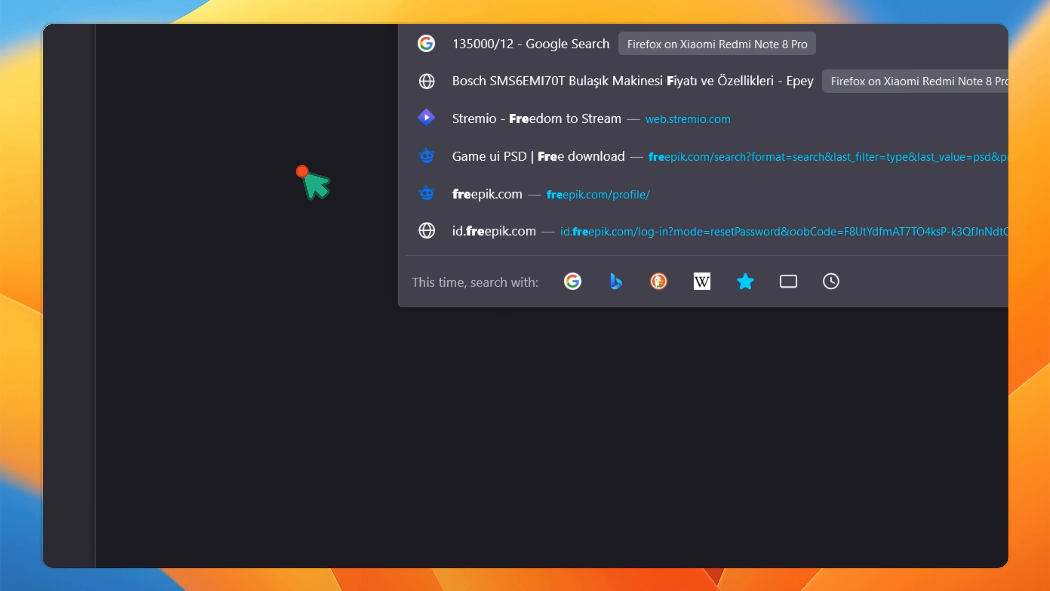
{"action": "key", "text": "Return"}
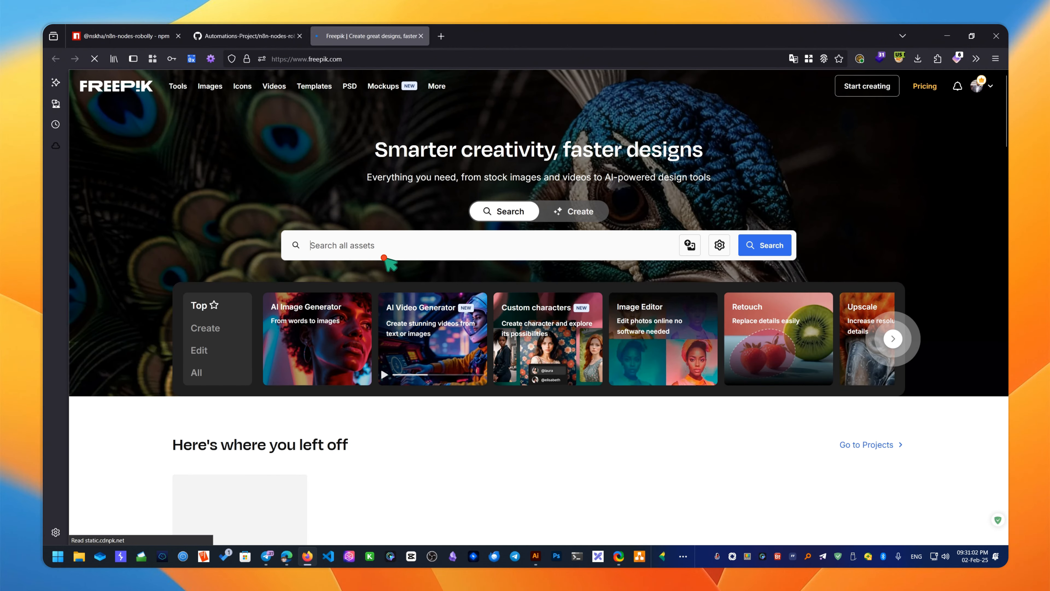
- Search Freepik for 'ui games' and browse the game interface results
{"action": "left_click", "coordinate": [383, 246]}
{"action": "scroll", "coordinate": [337, 388], "scroll_direction": "down", "scroll_amount": 1}
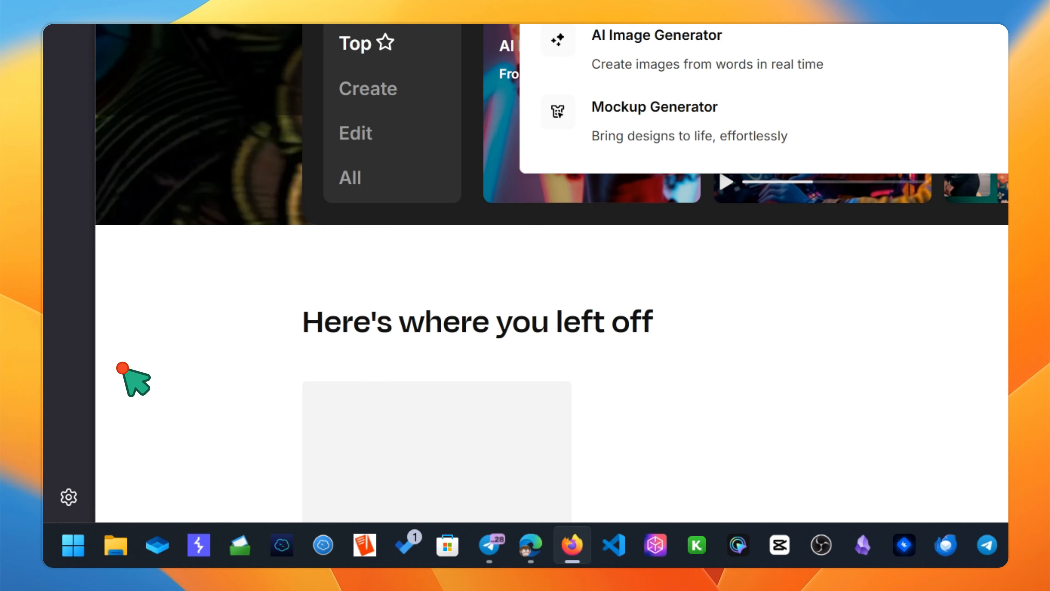
{"action": "type", "text": "ui game"}
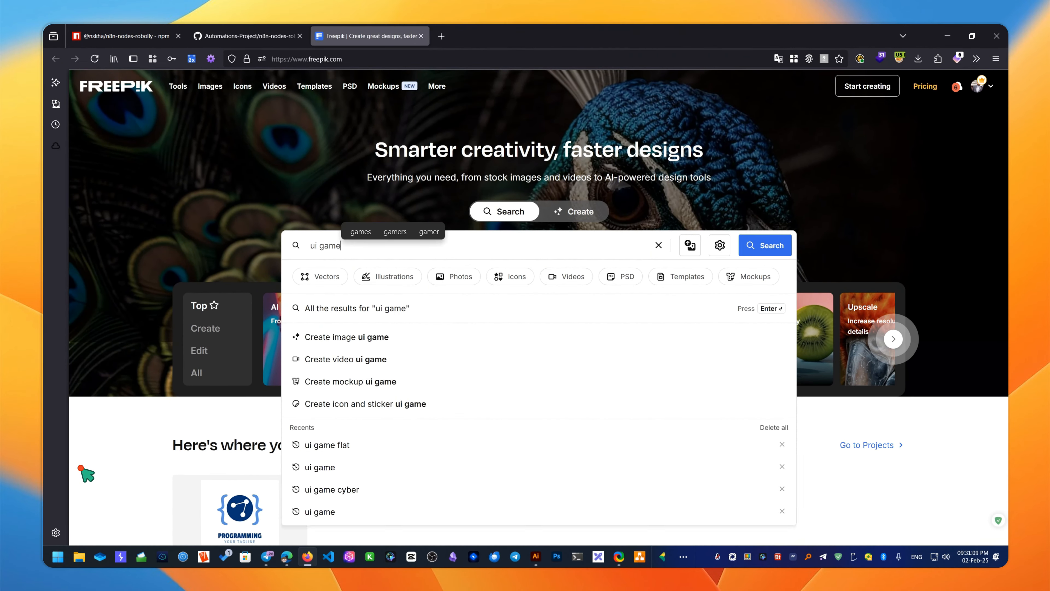
{"action": "type", "text": "s"}
{"action": "key", "text": "Return"}
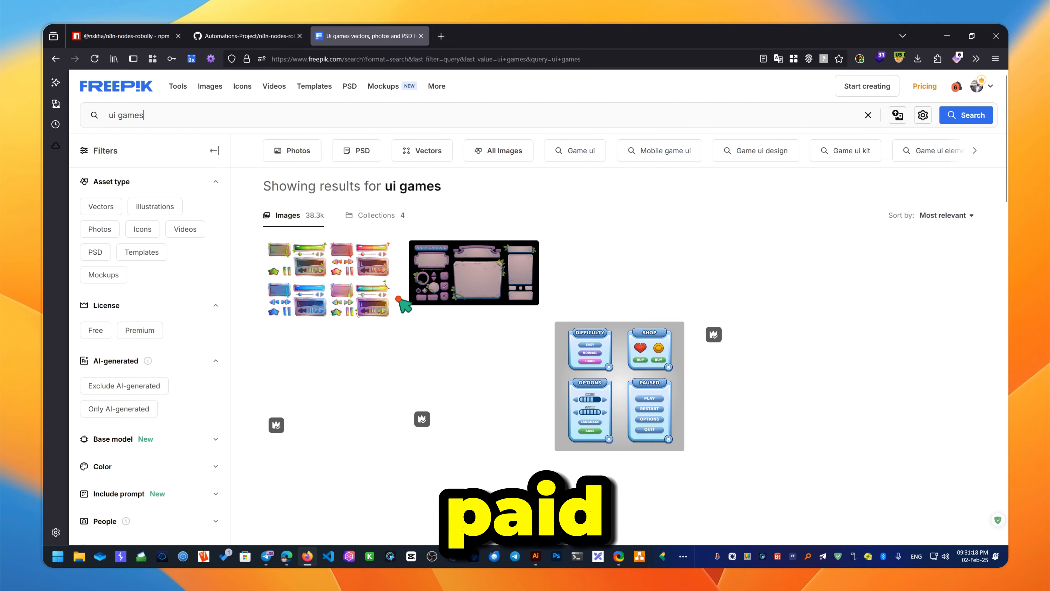
{"action": "scroll", "coordinate": [326, 350], "scroll_direction": "down", "scroll_amount": 5}
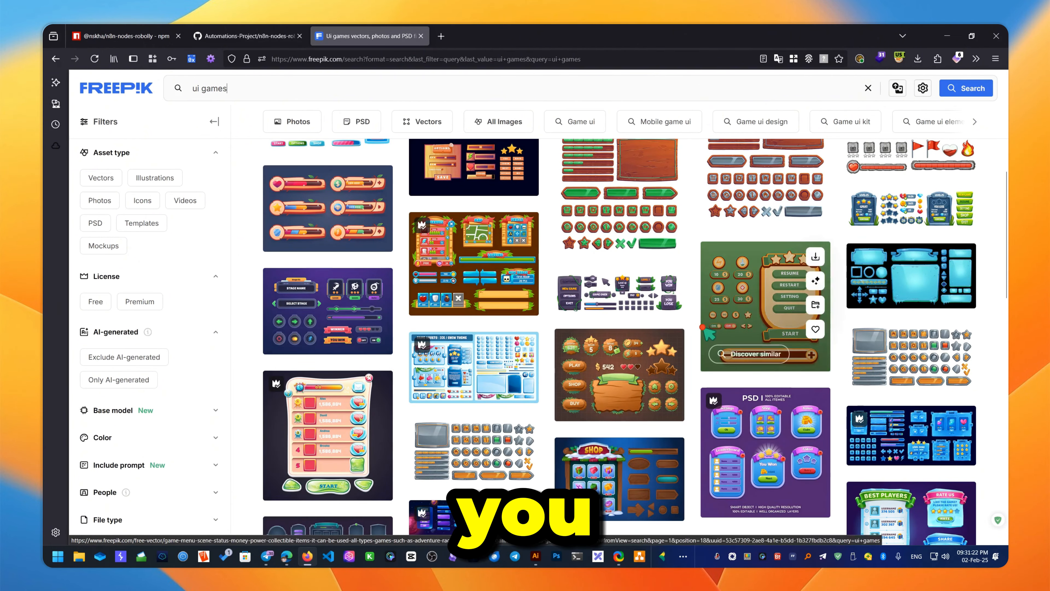
{"action": "scroll", "coordinate": [620, 339], "scroll_direction": "down", "scroll_amount": 5}
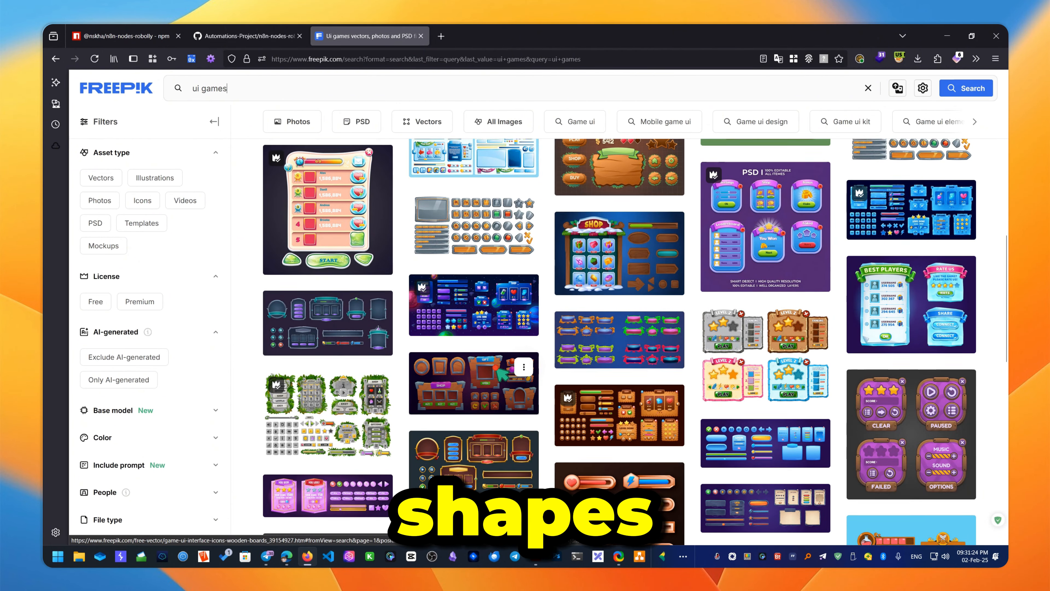
{"action": "scroll", "coordinate": [326, 414], "scroll_direction": "up", "scroll_amount": 10}
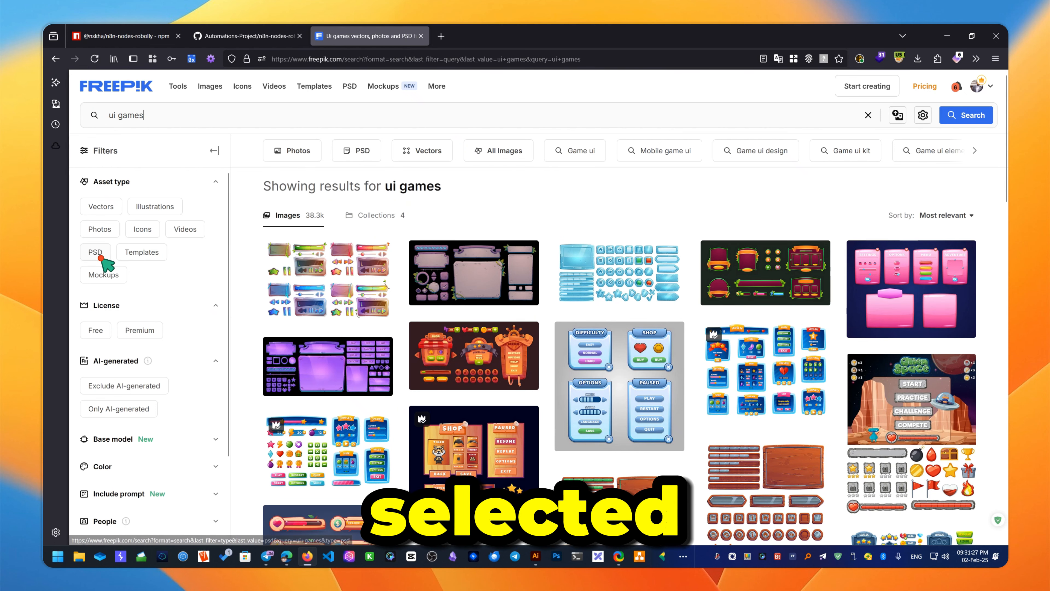
- Filter the ui games results to free PSDs, preview one, then switch to the Illustrator game UI kit
{"action": "left_click", "coordinate": [96, 257]}
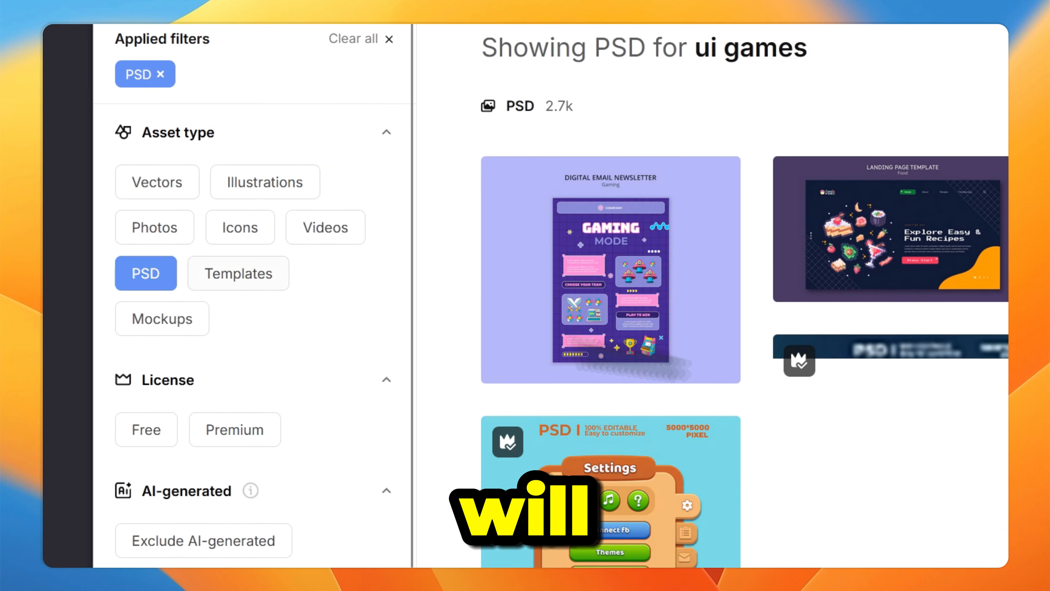
{"action": "left_click", "coordinate": [145, 432]}
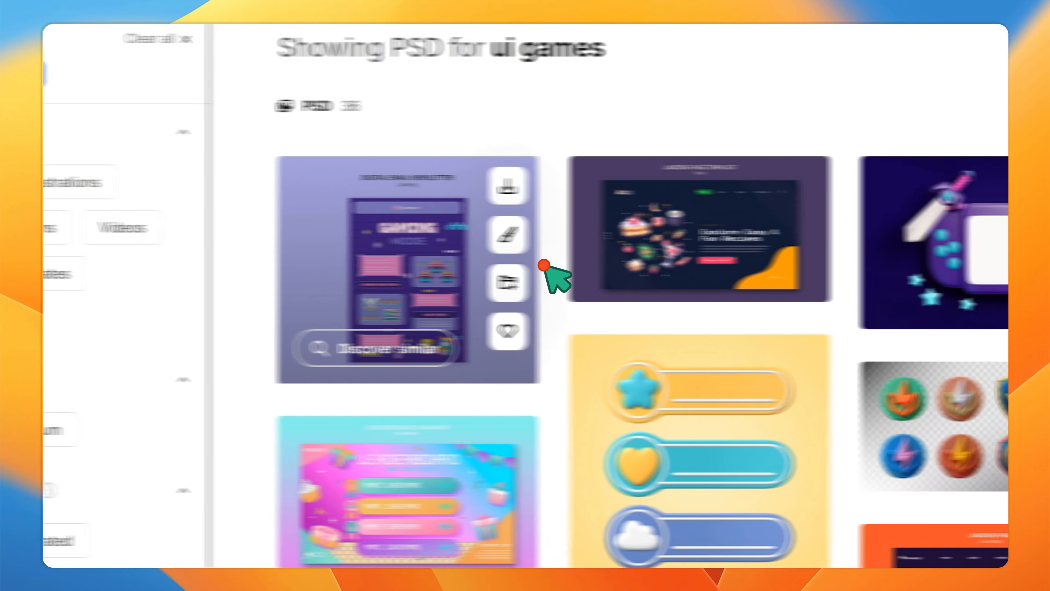
{"action": "scroll", "coordinate": [544, 265], "scroll_direction": "down", "scroll_amount": 5}
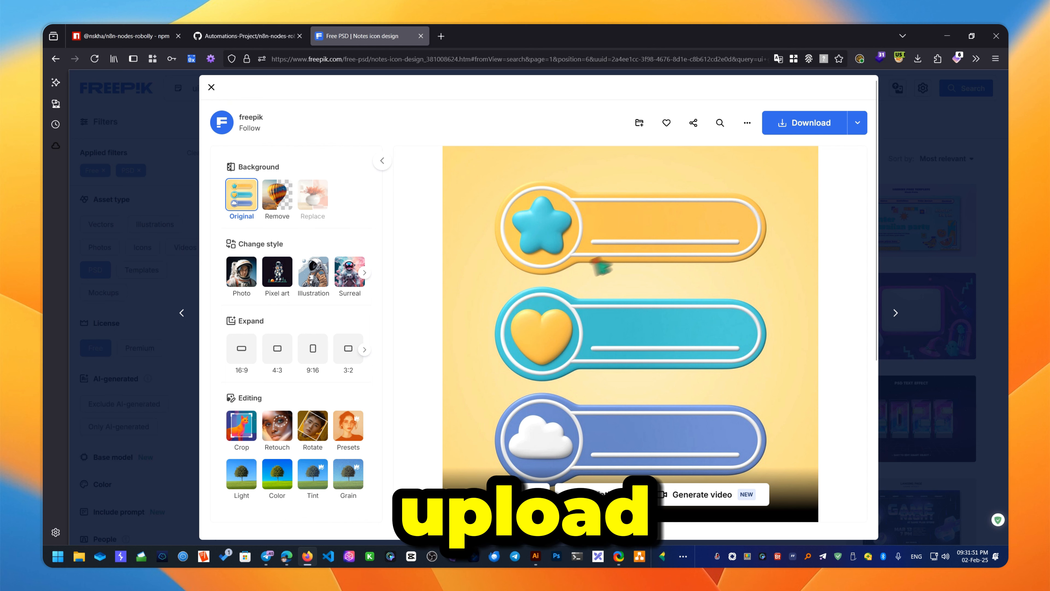
{"action": "left_click", "coordinate": [937, 239]}
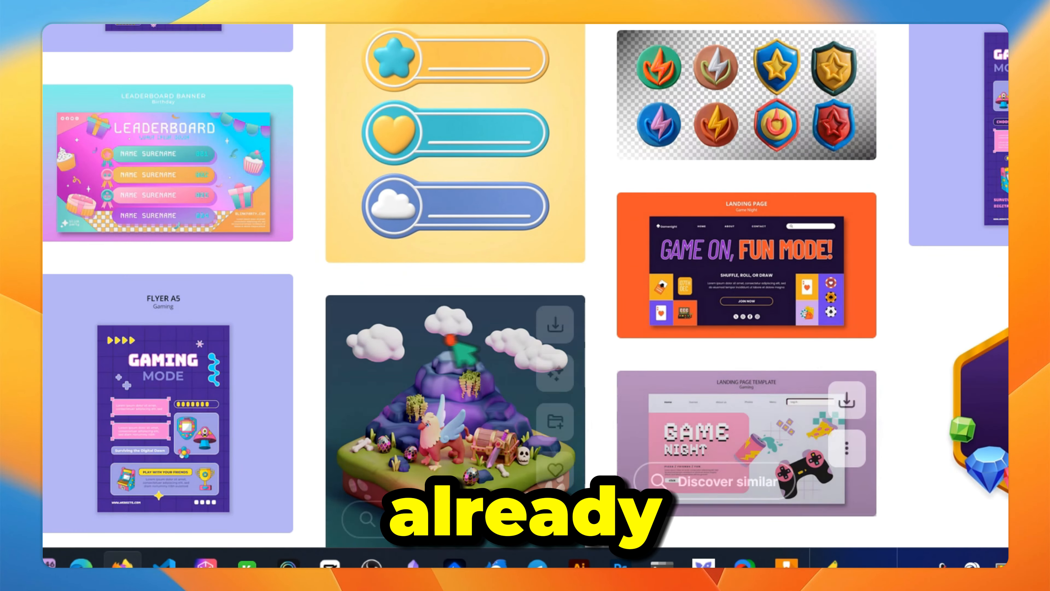
{"action": "left_click", "coordinate": [583, 552]}
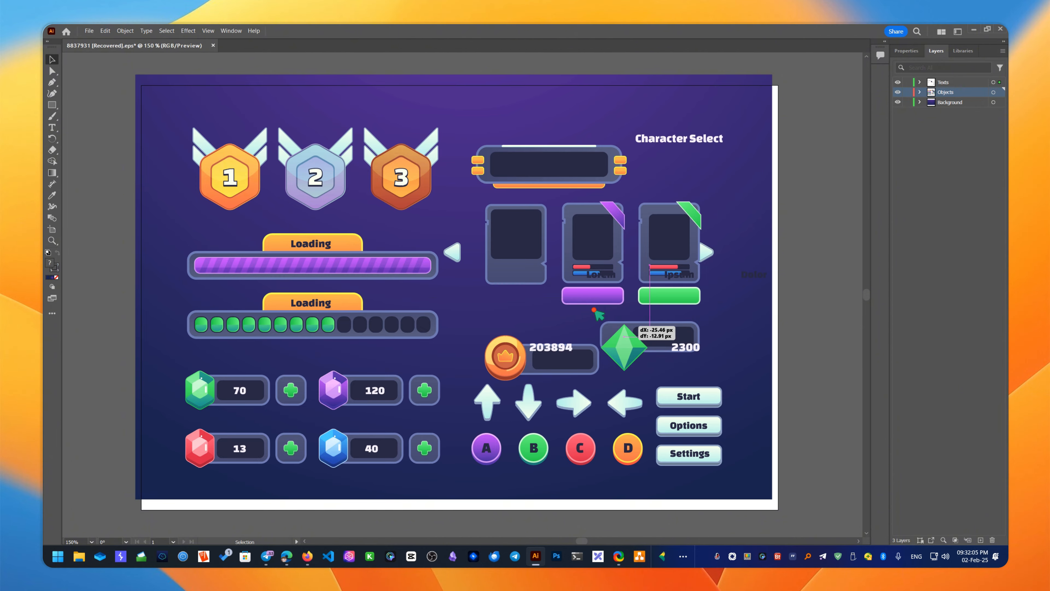
- Select the top banner box, nudge the first character card, then return to Firefox
{"action": "left_click", "coordinate": [395, 118]}
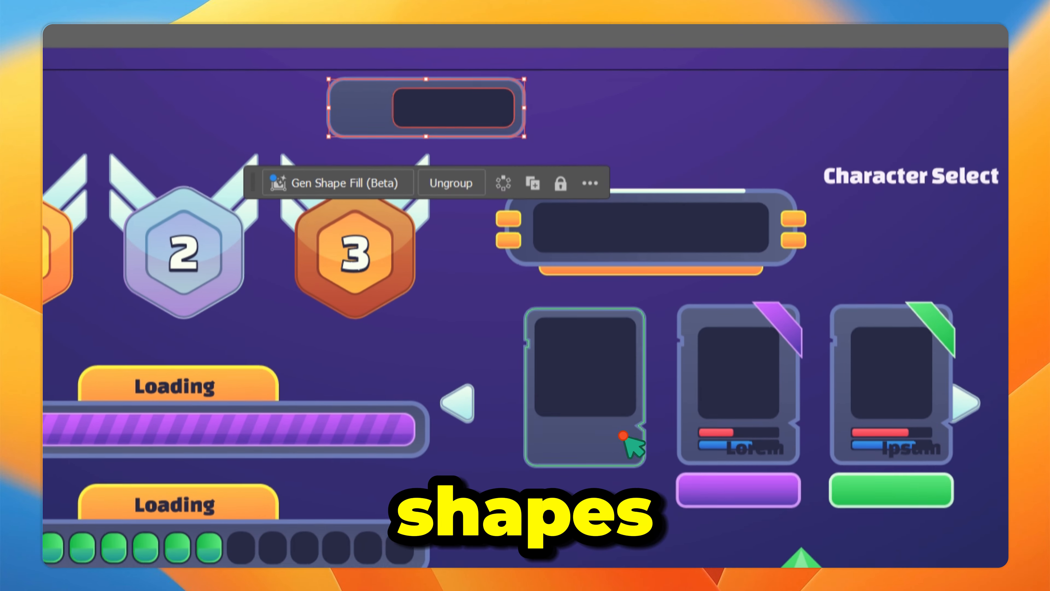
{"action": "left_click_drag", "start_coordinate": [623, 435], "coordinate": [561, 462]}
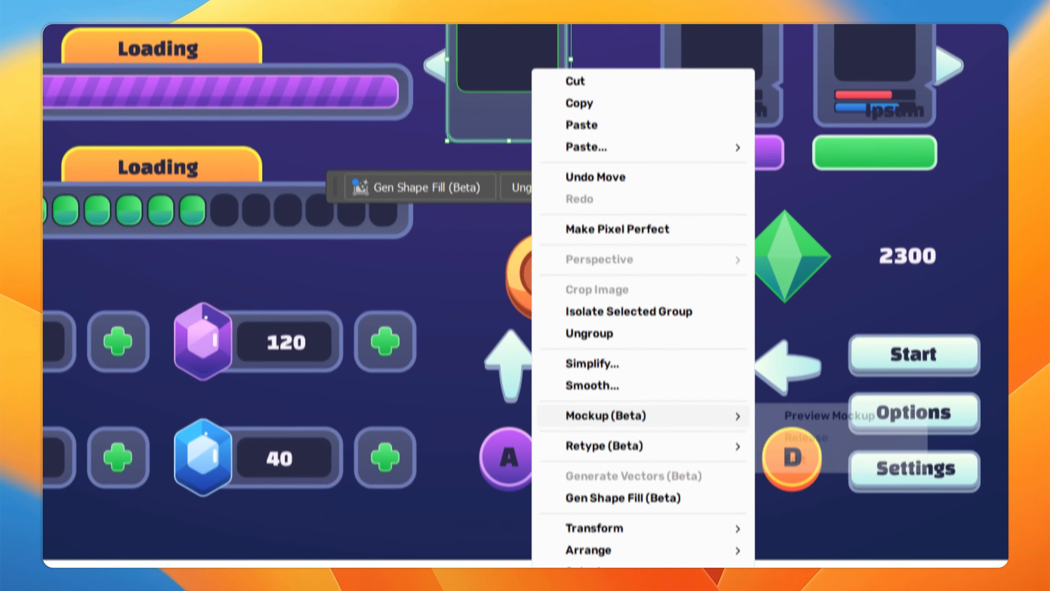
{"action": "mouse_move", "coordinate": [648, 415]}
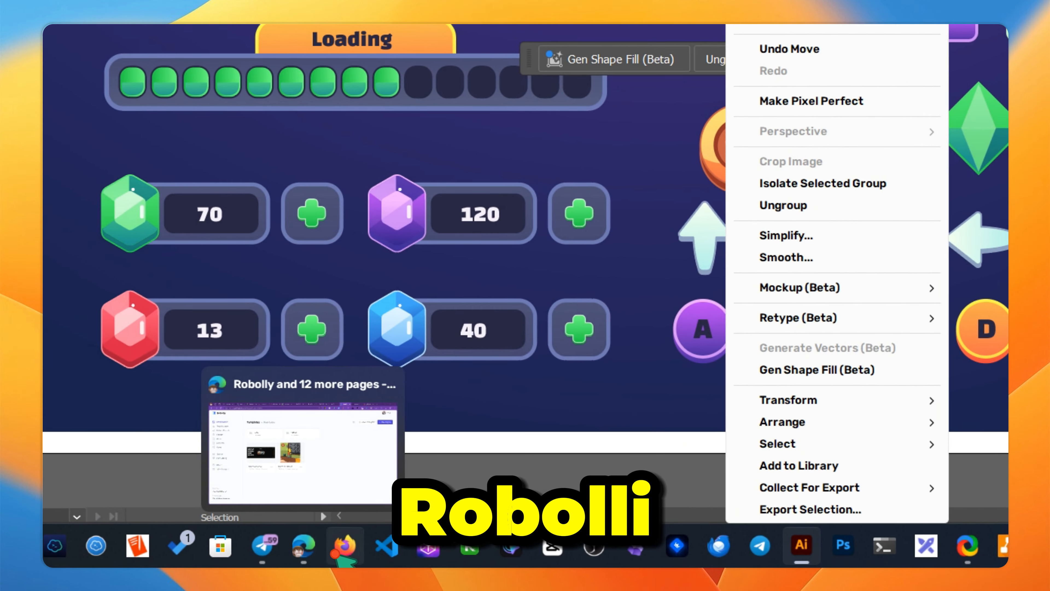
{"action": "left_click", "coordinate": [307, 537]}
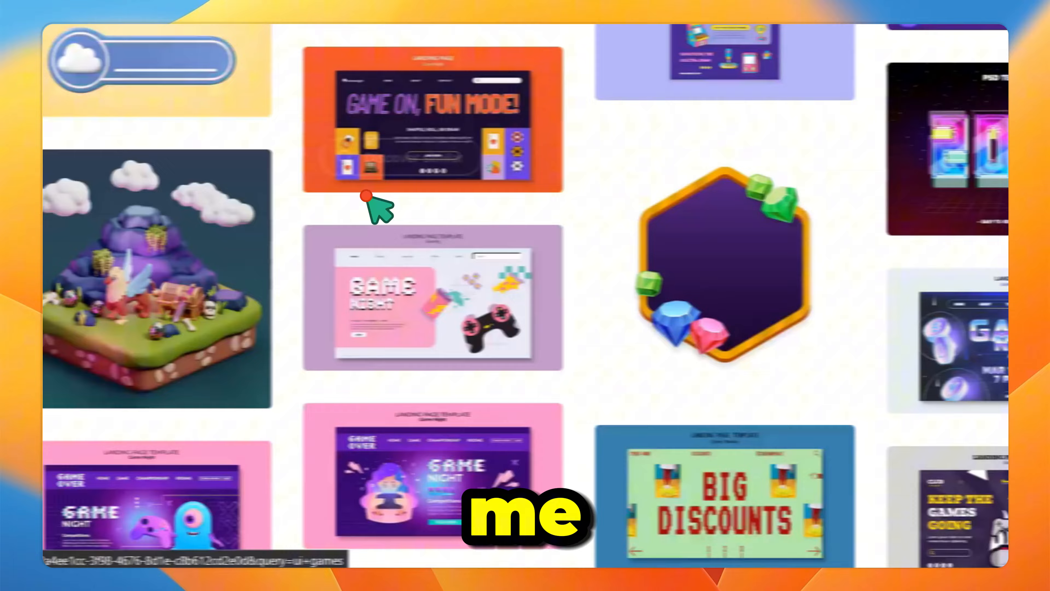
- Change the Freepik query from 'ui games' to 'ui' and browse the PSD results
{"action": "scroll", "coordinate": [366, 196], "scroll_direction": "down", "scroll_amount": 10}
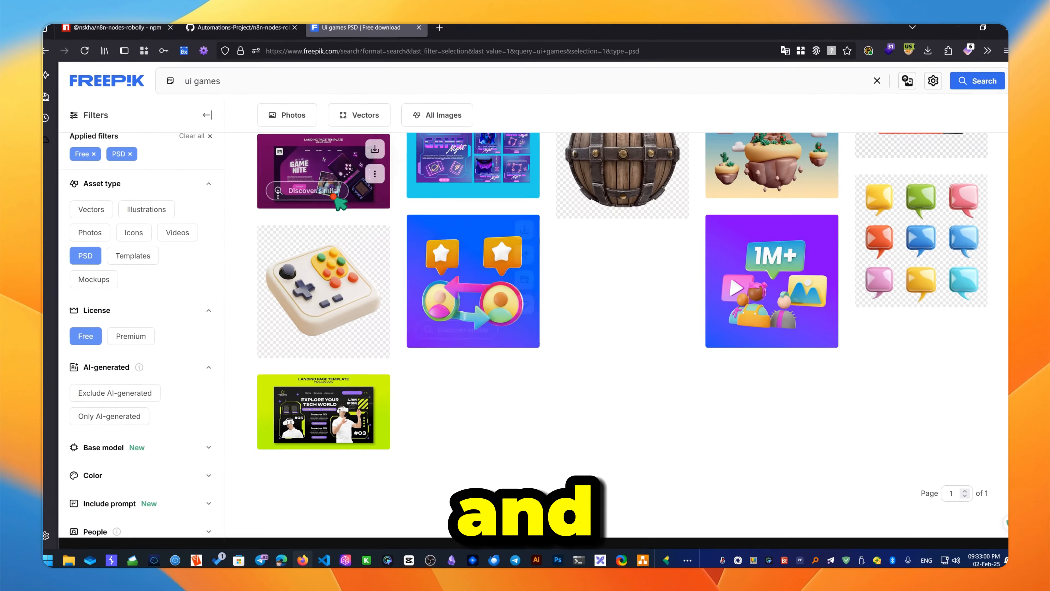
{"action": "scroll", "coordinate": [391, 437], "scroll_direction": "up", "scroll_amount": 15}
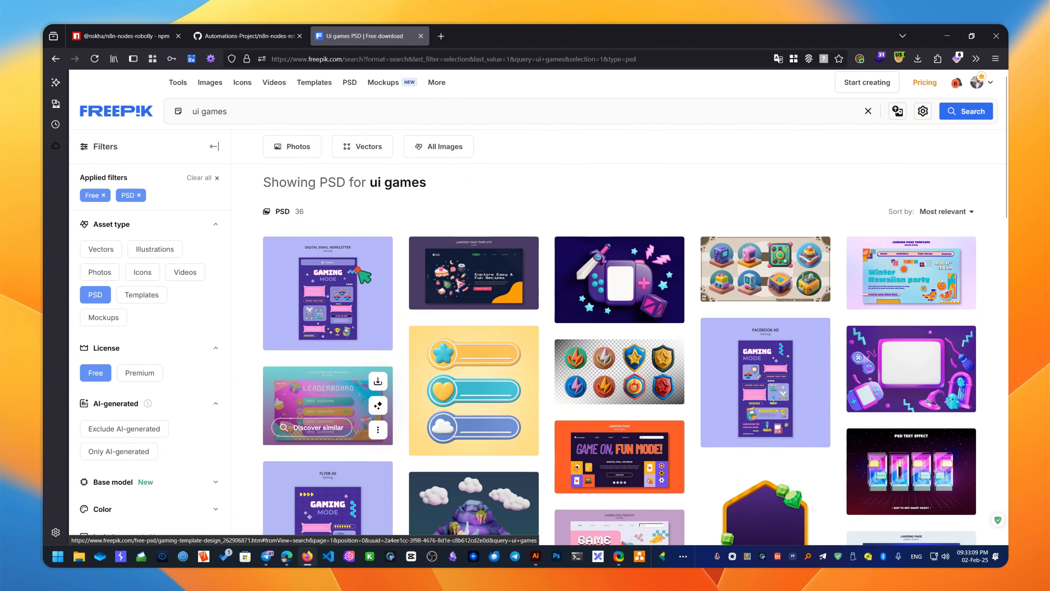
{"action": "left_click", "coordinate": [335, 120]}
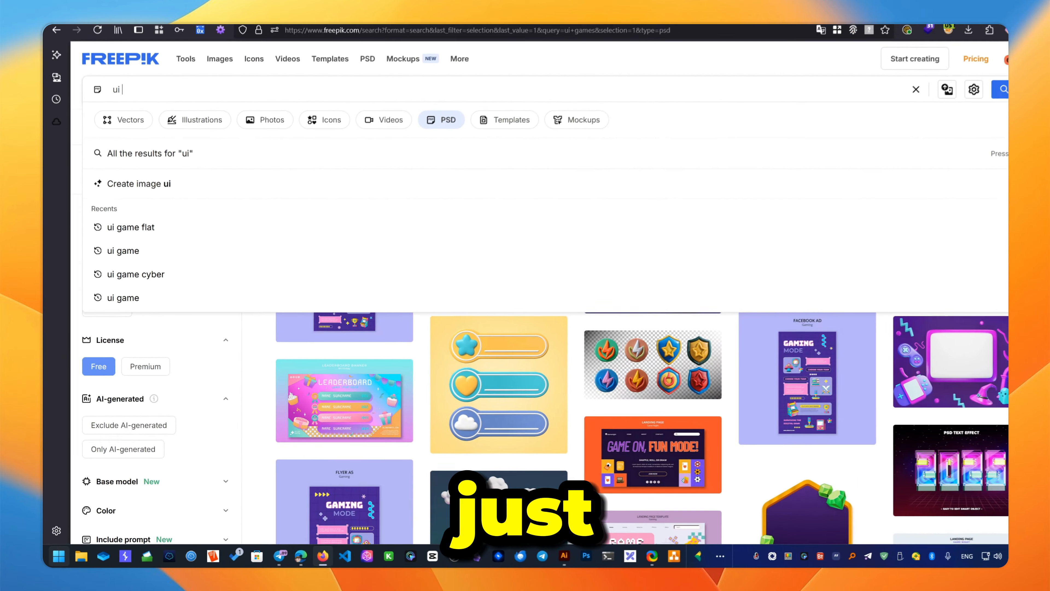
{"action": "key", "text": "Return"}
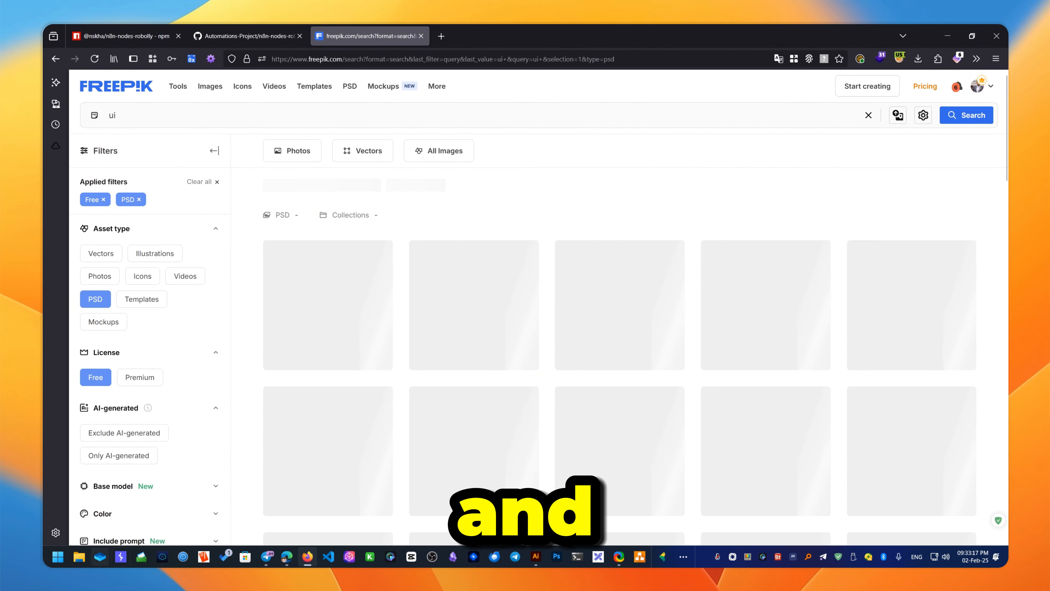
{"action": "scroll", "coordinate": [434, 215], "scroll_direction": "down", "scroll_amount": 5}
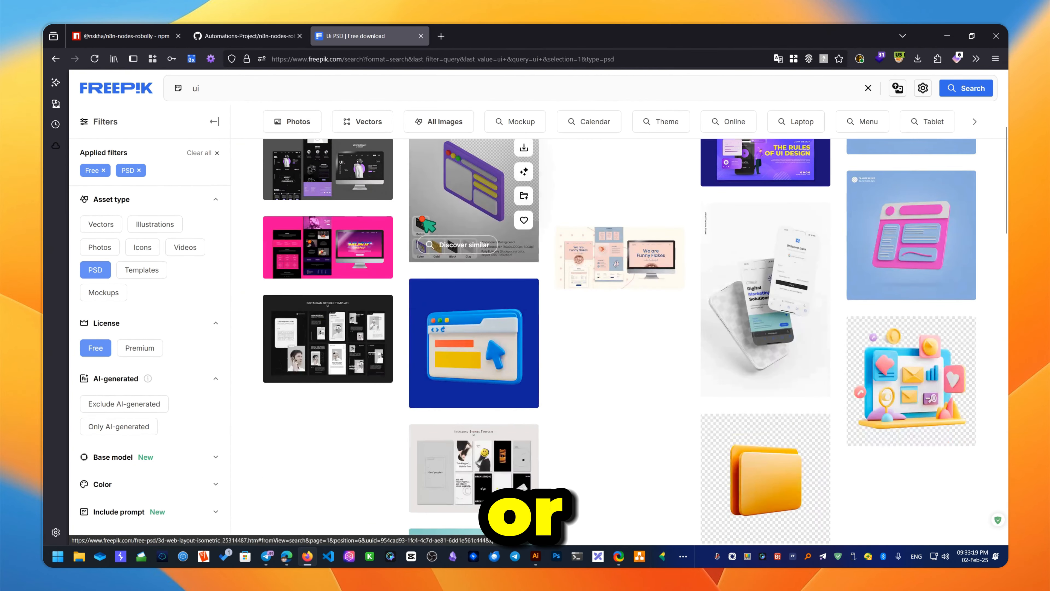
{"action": "scroll", "coordinate": [425, 225], "scroll_direction": "up", "scroll_amount": 5}
{"action": "left_click", "coordinate": [334, 121]}
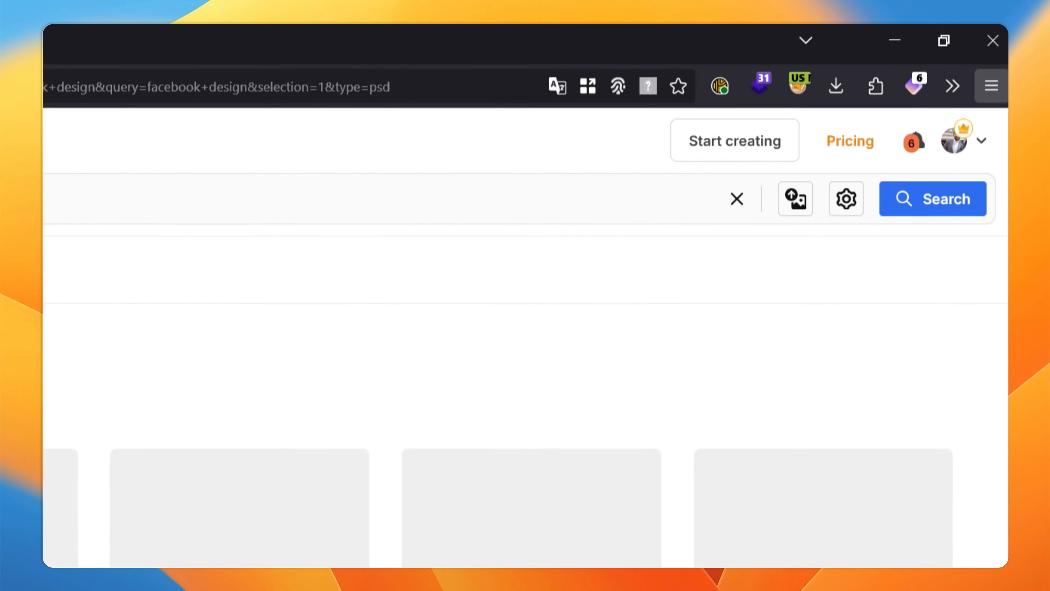
- Scroll through the free PSD 'facebook design' cover and ad templates
{"action": "scroll", "coordinate": [472, 359], "scroll_direction": "down", "scroll_amount": 3}
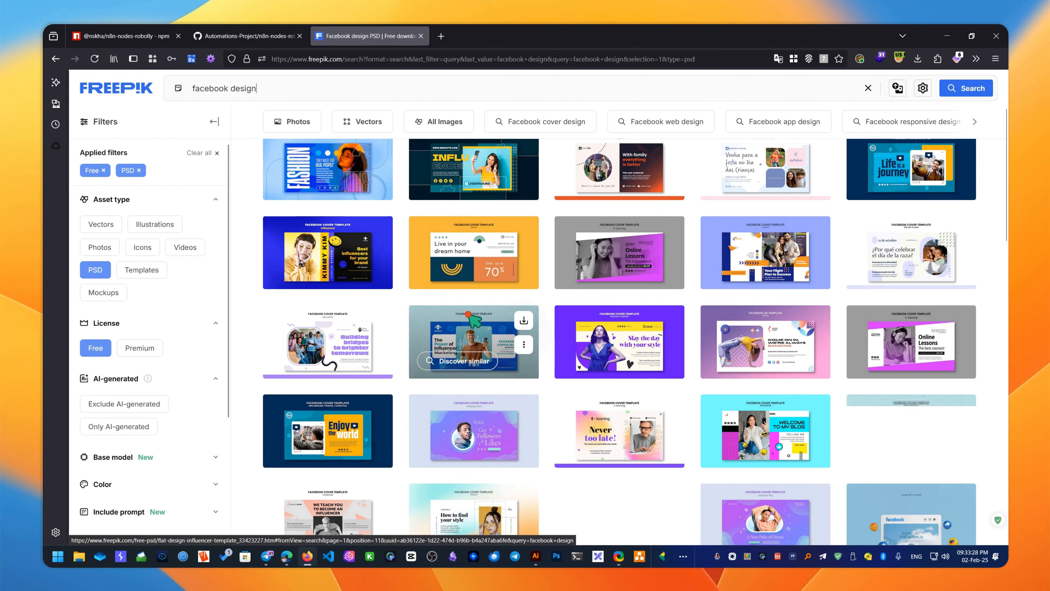
{"action": "scroll", "coordinate": [537, 316], "scroll_direction": "down", "scroll_amount": 3}
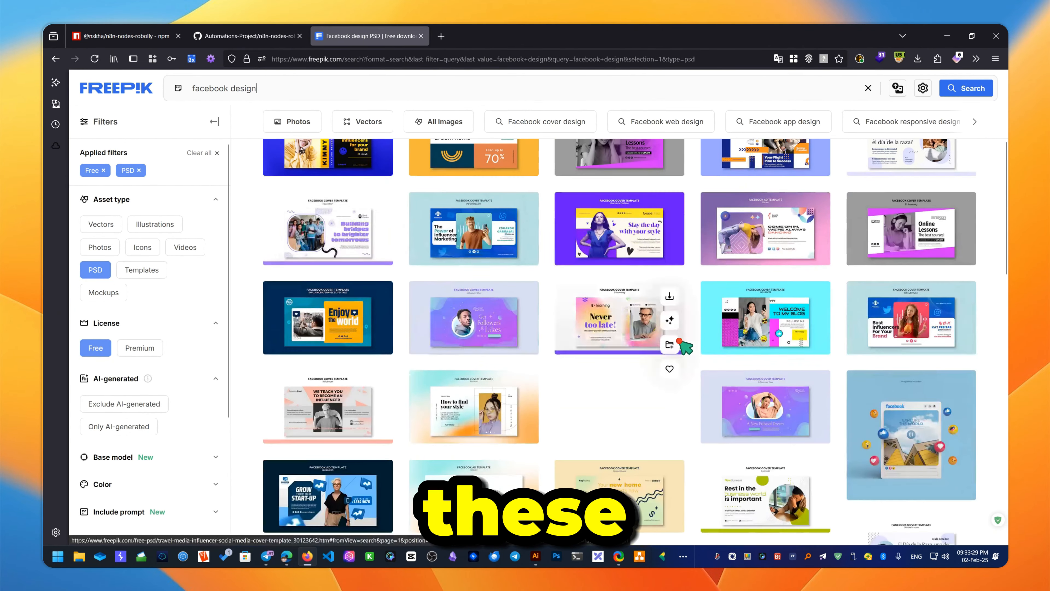
{"action": "scroll", "coordinate": [538, 330], "scroll_direction": "down", "scroll_amount": 5}
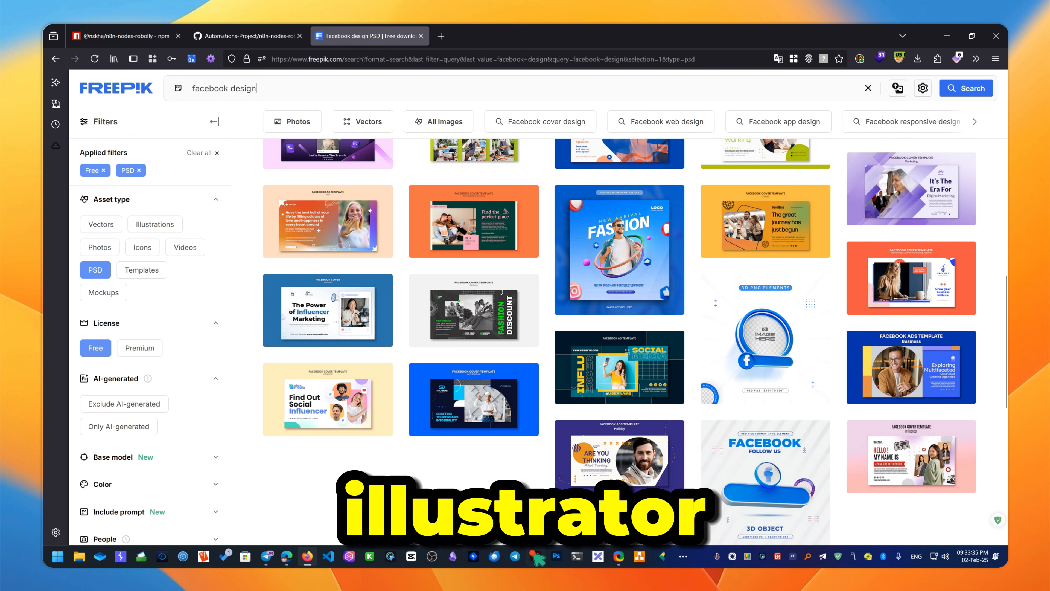
{"action": "mouse_move", "coordinate": [536, 555]}
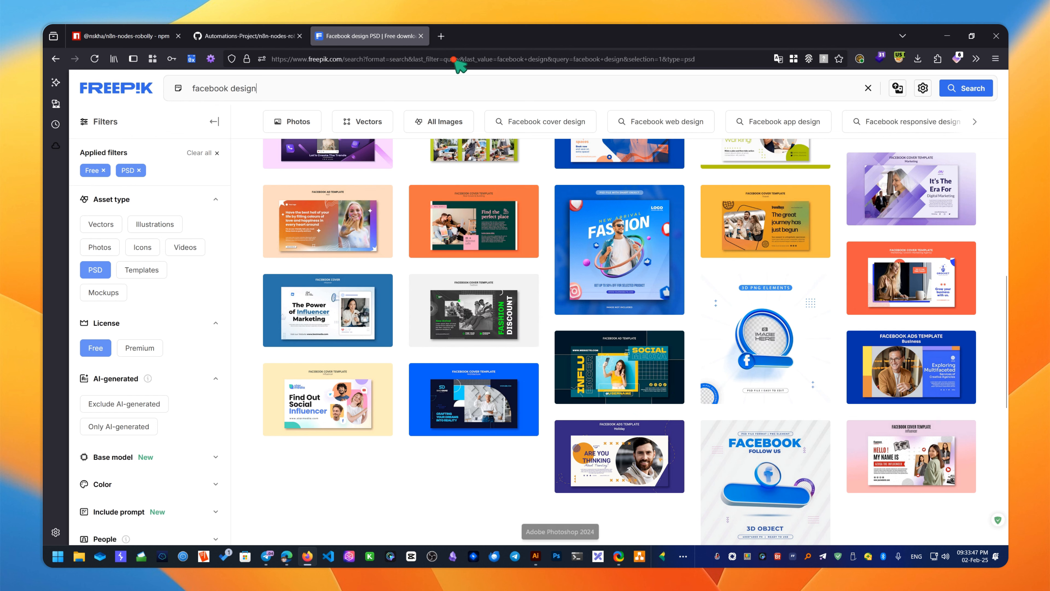
- Search Google for 'photobea' and launch the Photopea online editor from the result
{"action": "left_click", "coordinate": [450, 40]}
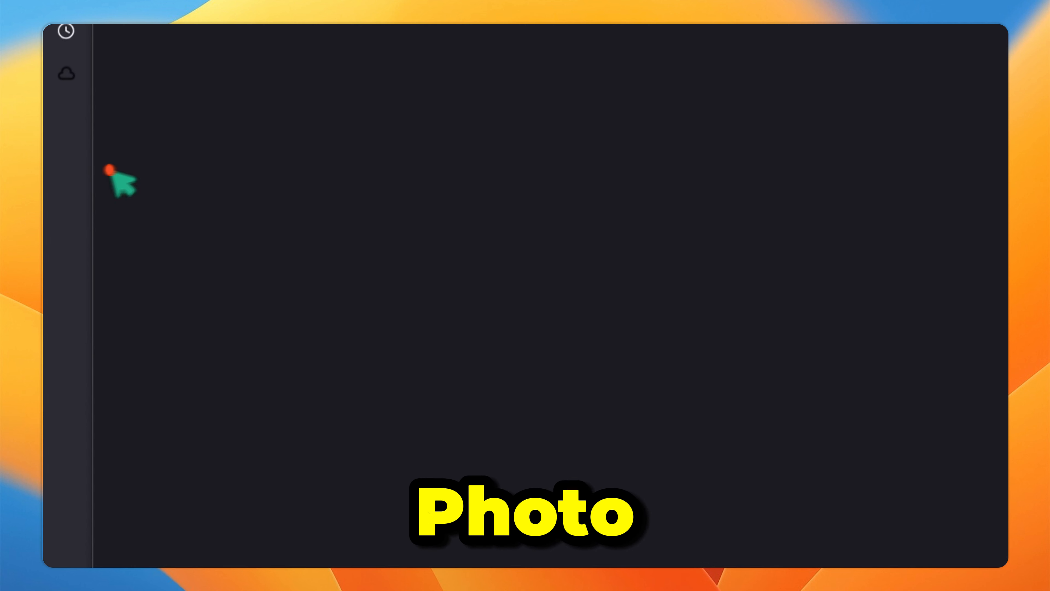
{"action": "type", "text": "photo"}
{"action": "key", "text": "ctrl+BackSpace"}
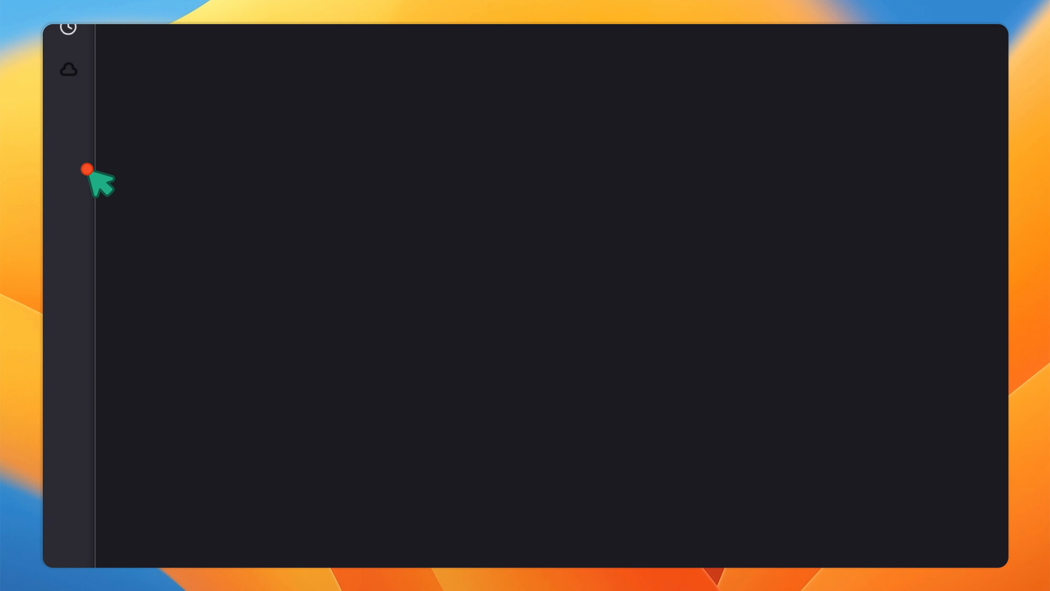
{"action": "type", "text": "photobea"}
{"action": "key", "text": "Return"}
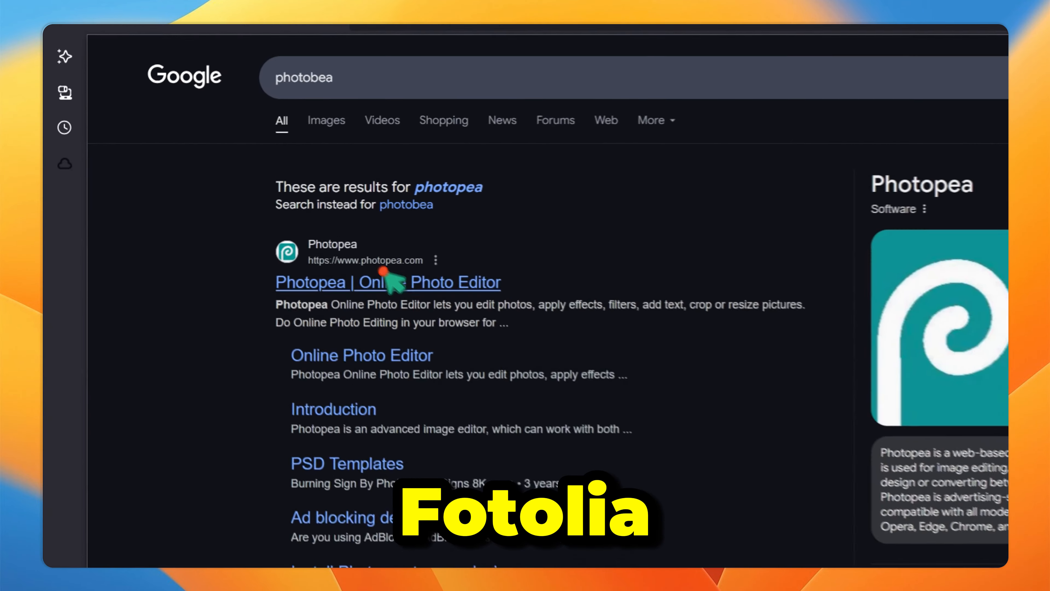
{"action": "left_click", "coordinate": [244, 215]}
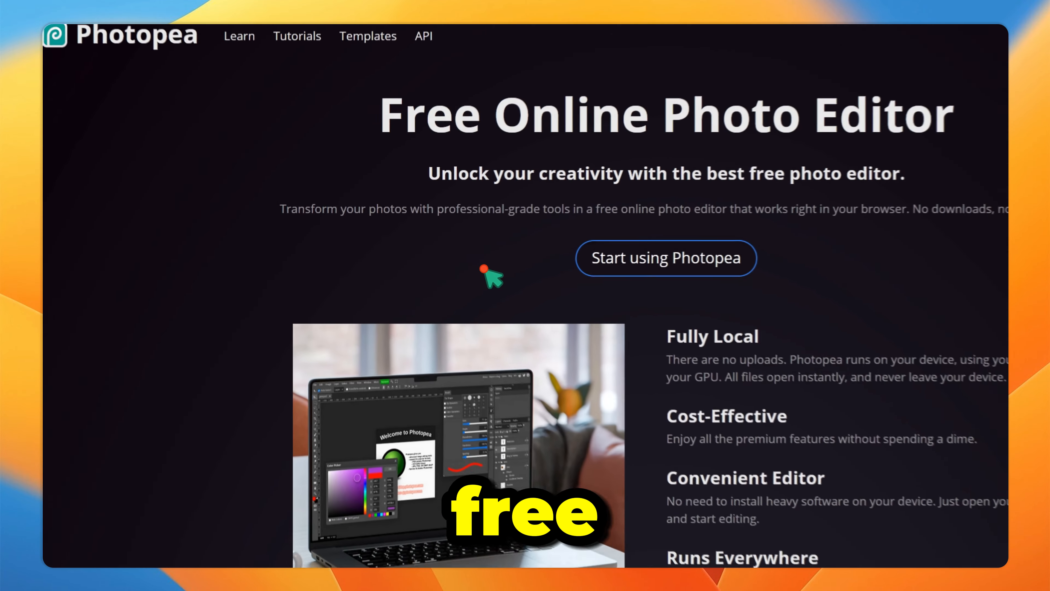
{"action": "left_click", "coordinate": [785, 273]}
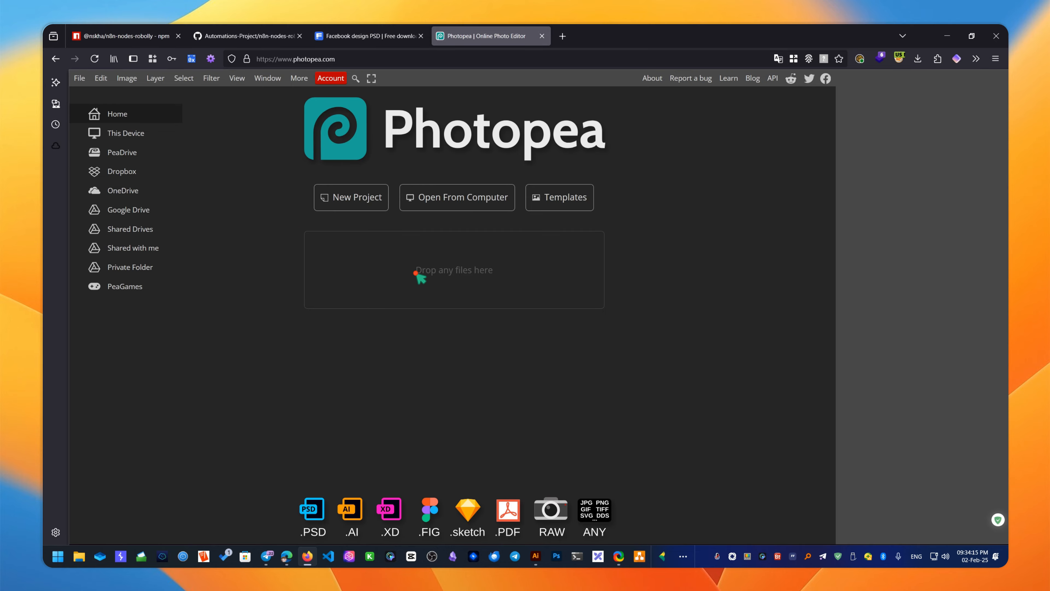
- Create a blank 1640x856 FB Group Header project in Photopea
{"action": "left_click", "coordinate": [354, 196]}
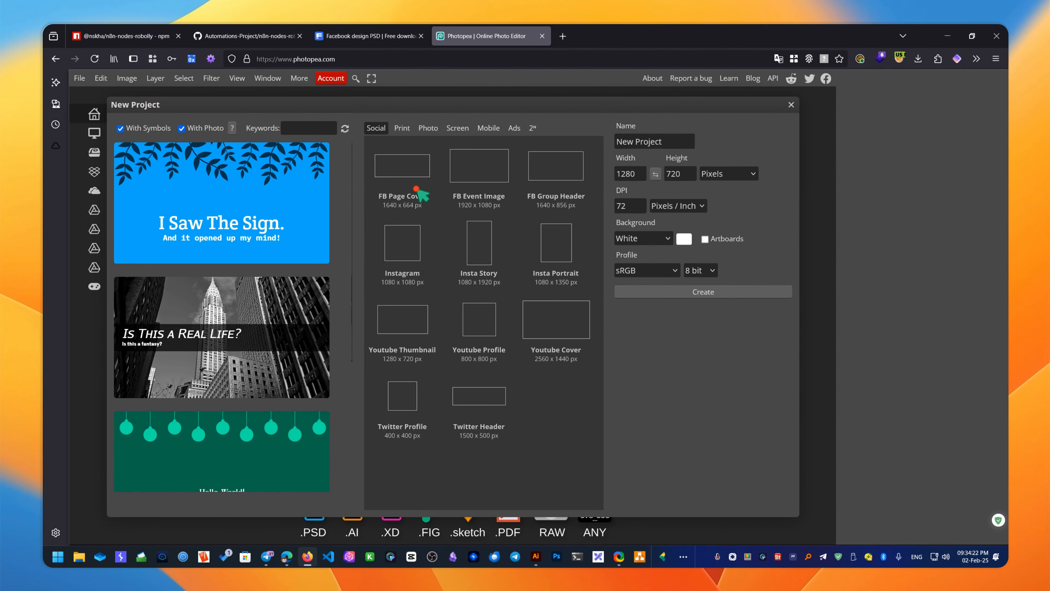
{"action": "left_click", "coordinate": [558, 174]}
{"action": "left_click", "coordinate": [722, 292]}
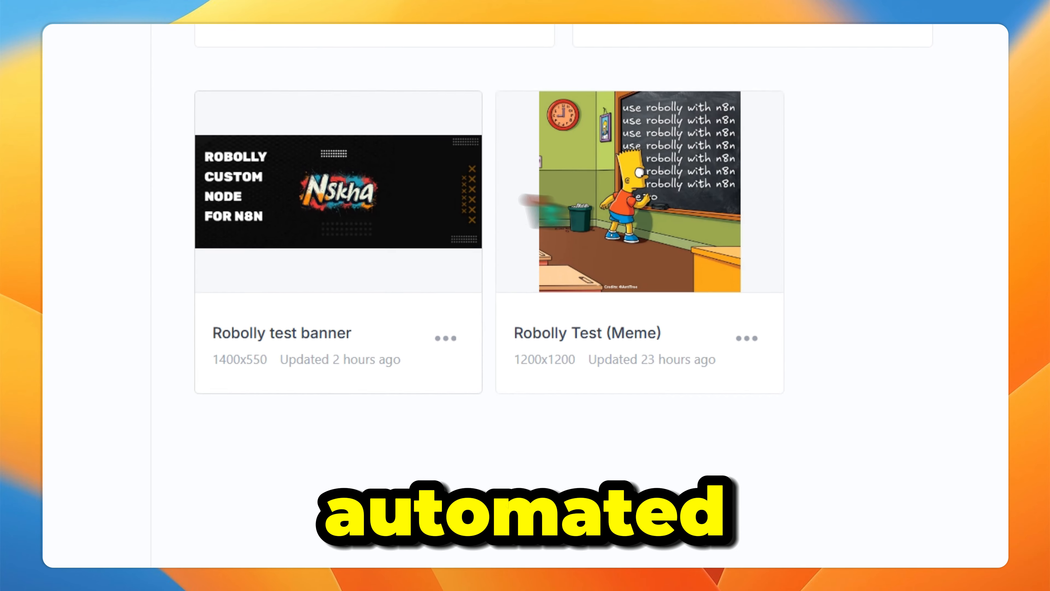
{"action": "mouse_move", "coordinate": [556, 218]}
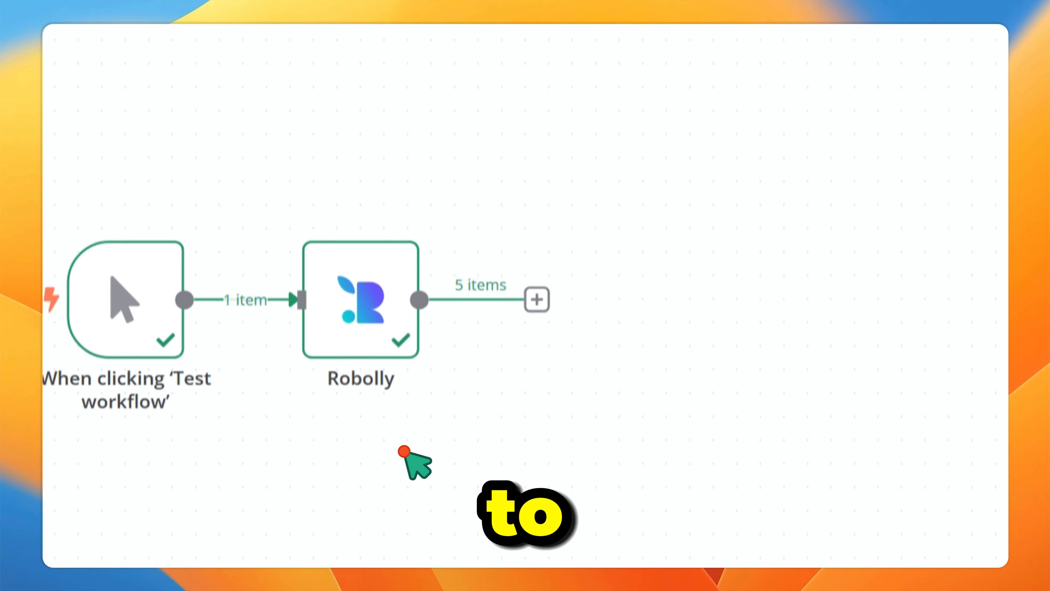
{"action": "mouse_move", "coordinate": [370, 289]}
{"action": "left_mouse_down"}
{"action": "mouse_move", "coordinate": [359, 274]}
{"action": "mouse_move", "coordinate": [365, 244]}
{"action": "mouse_move", "coordinate": [367, 301]}
{"action": "left_mouse_up"}
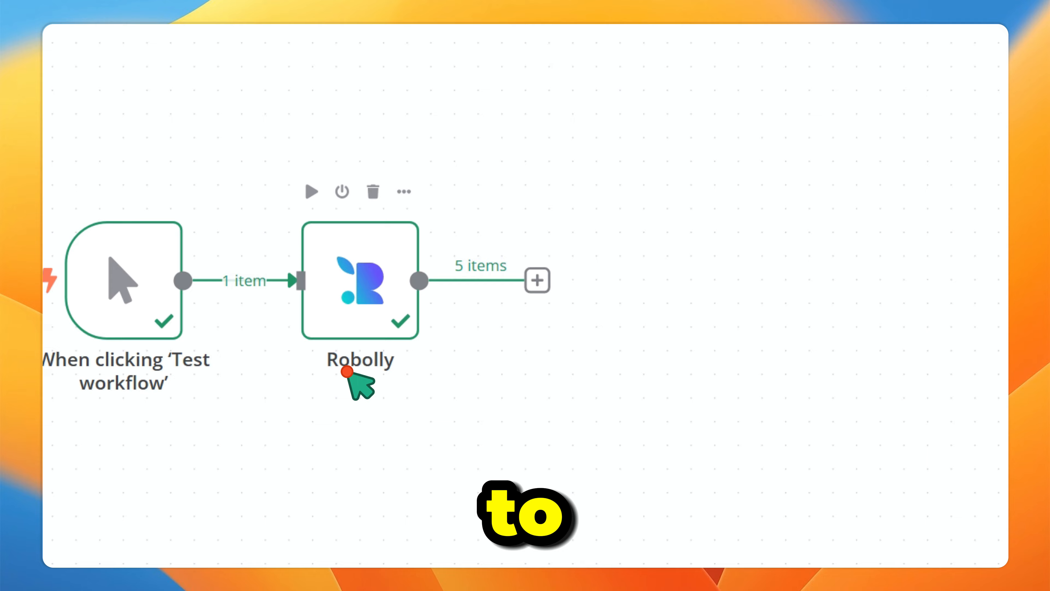
{"action": "left_click_drag", "start_coordinate": [213, 152], "coordinate": [591, 473]}
{"action": "left_click", "coordinate": [375, 428]}
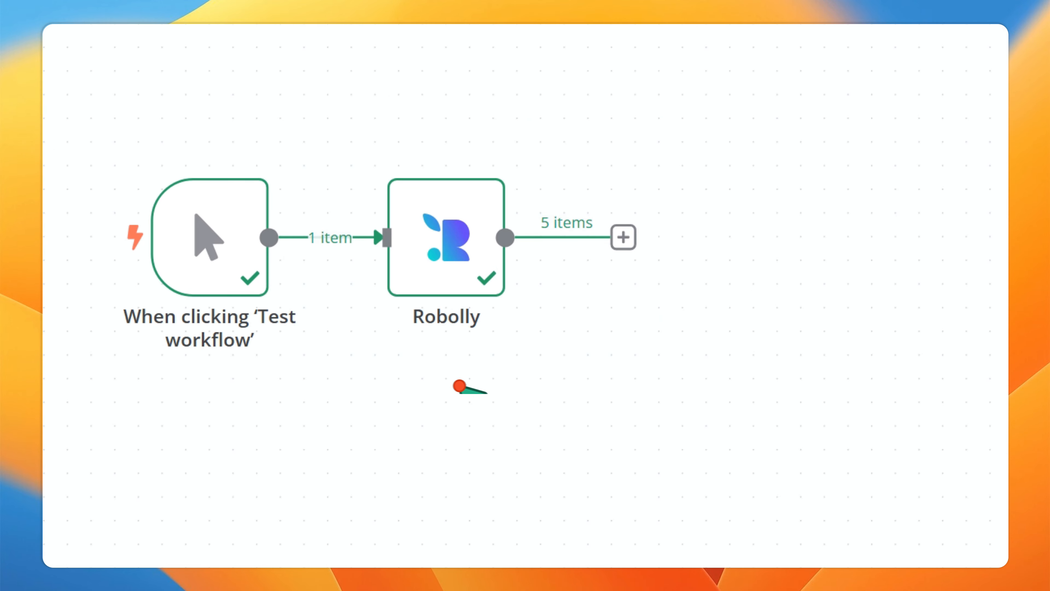
{"action": "left_click_drag", "start_coordinate": [316, 396], "coordinate": [265, 346]}
{"action": "left_click", "coordinate": [405, 213]}
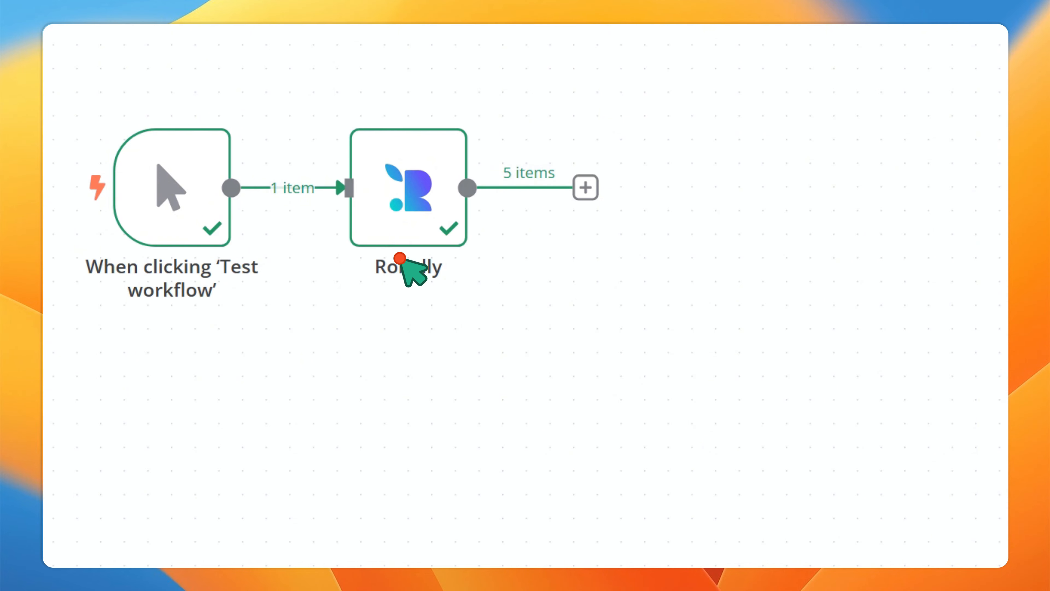
- Open the Robolly node and review its Operation and Credential dropdown choices
{"action": "double_click", "coordinate": [403, 234]}
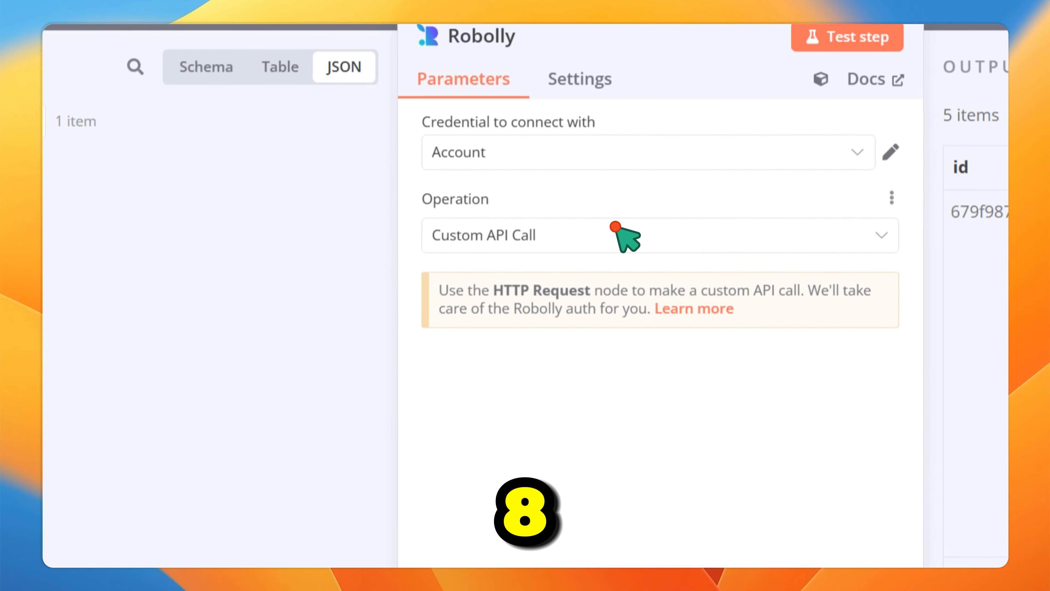
{"action": "left_click", "coordinate": [615, 227]}
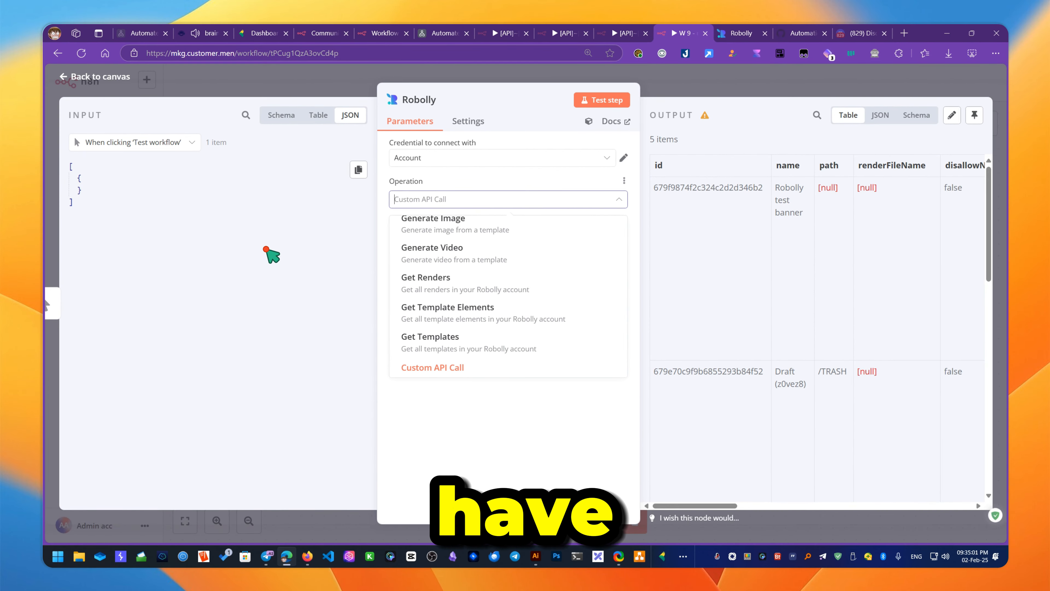
{"action": "left_click", "coordinate": [259, 247]}
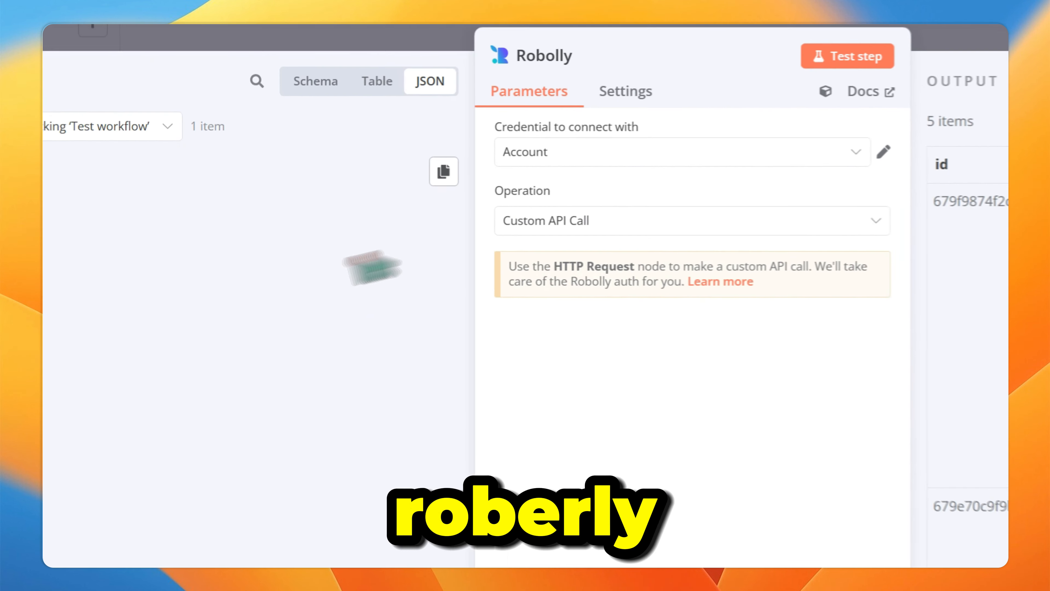
{"action": "left_click", "coordinate": [416, 162]}
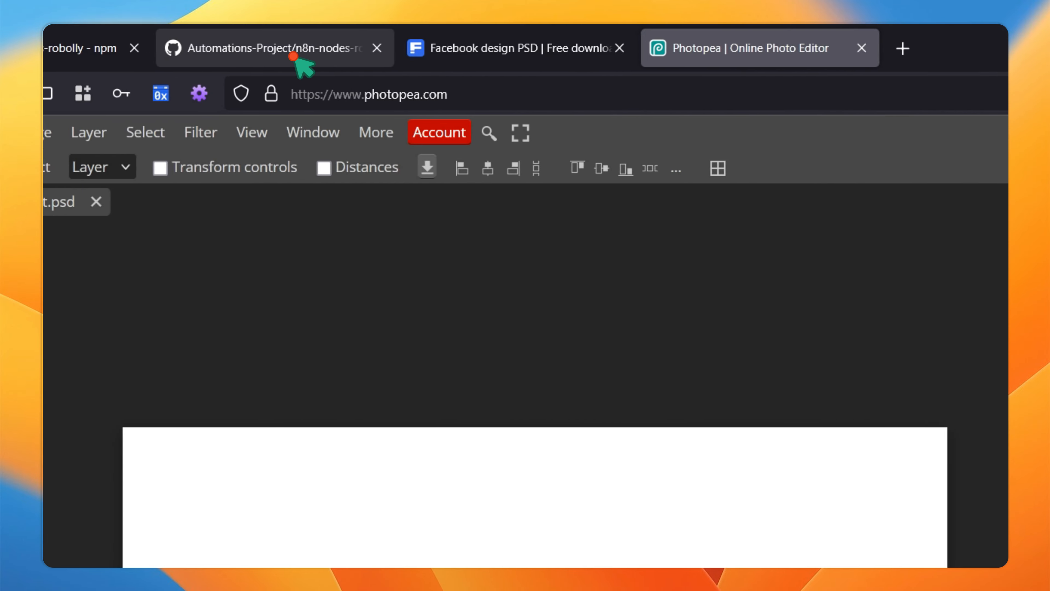
- Scroll the Robolly node's GitHub README to its Support links
{"action": "left_click", "coordinate": [300, 66]}
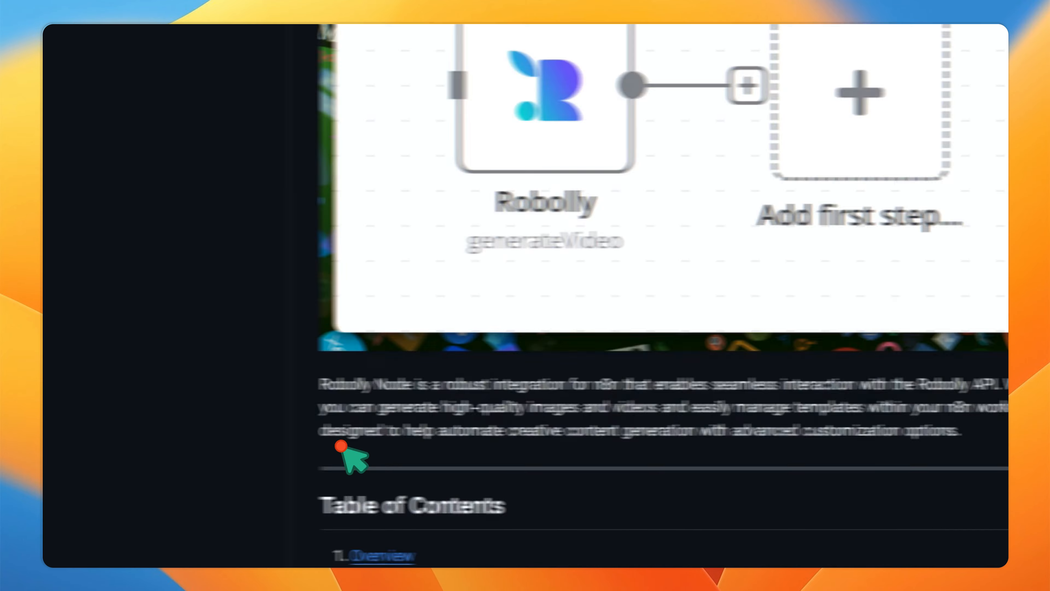
{"action": "scroll", "coordinate": [341, 446], "scroll_direction": "down", "scroll_amount": 20}
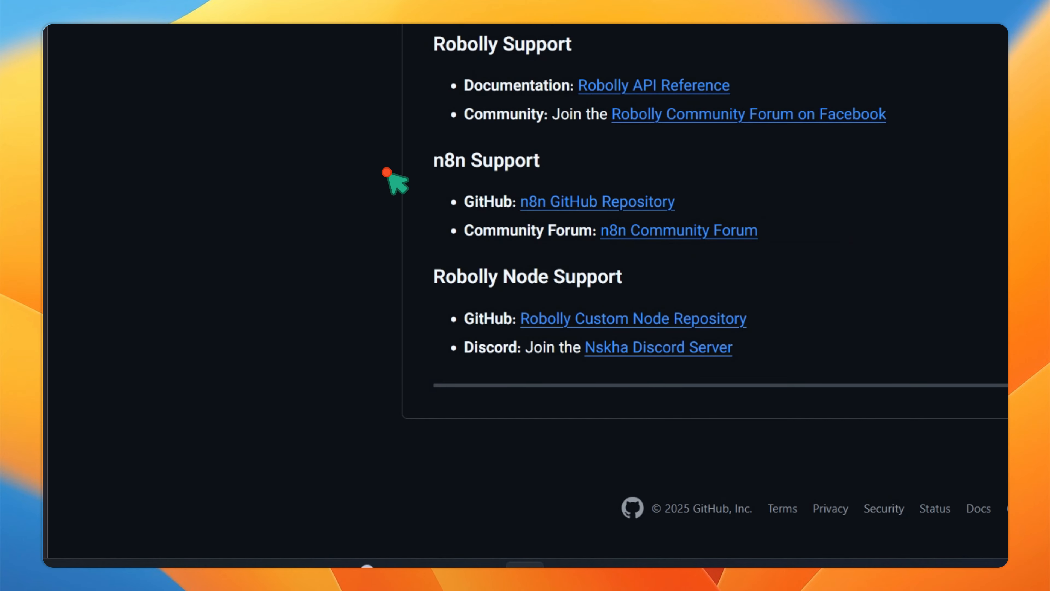
{"action": "scroll", "coordinate": [496, 174], "scroll_direction": "up", "scroll_amount": 3}
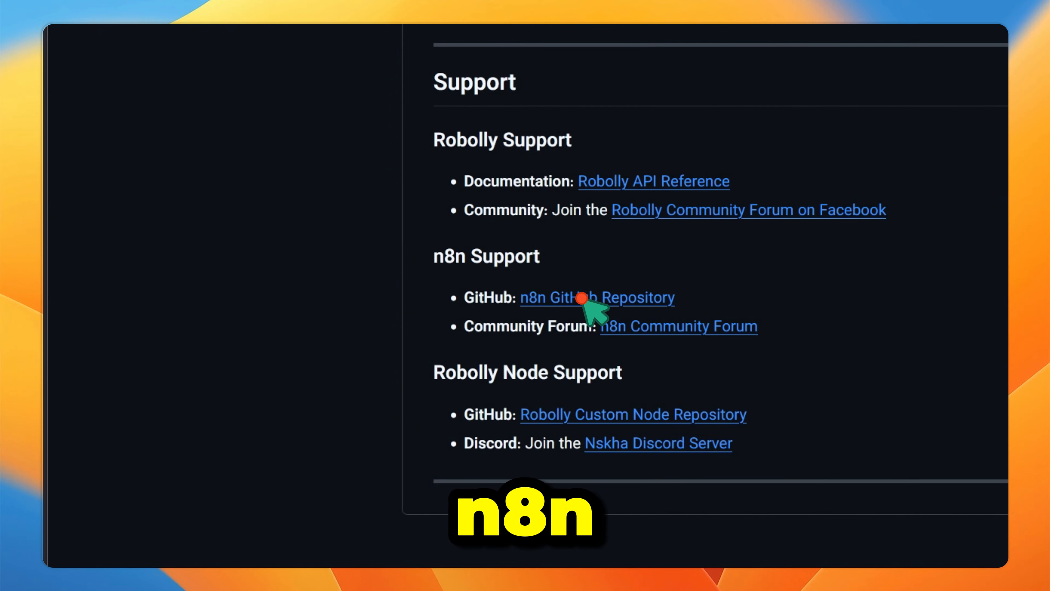